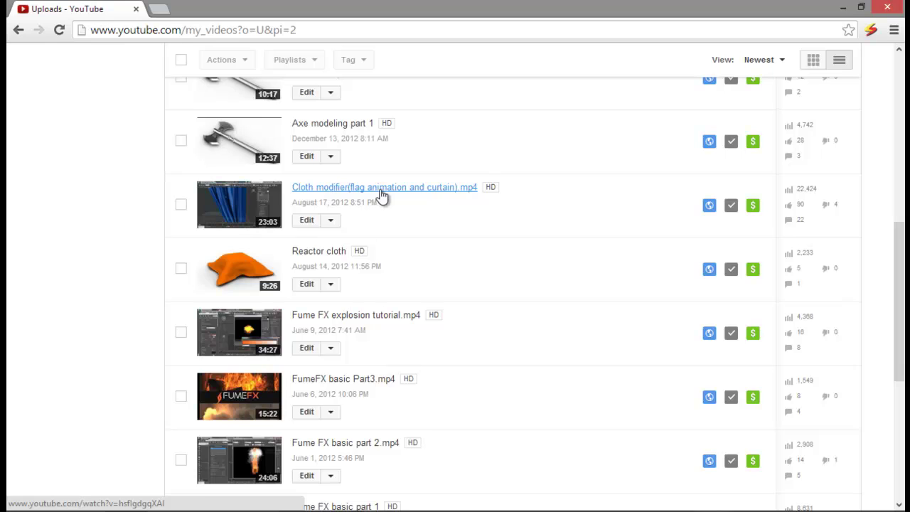
# Step: Return to page 1 of the channel's uploads, then bring up the empty 3ds Max scene
pyautogui.scroll(5, 358, 222)
pyautogui.scroll(2, 415, 252)
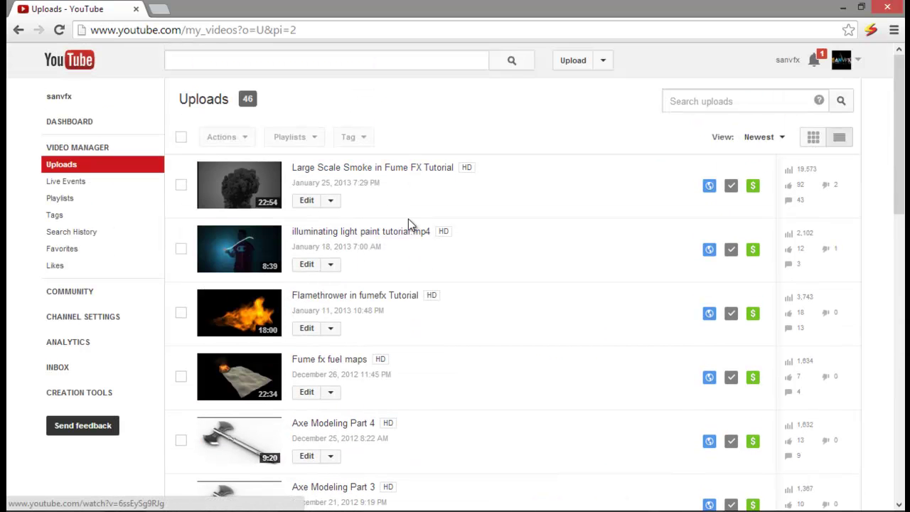
pyautogui.scroll(-2, 384, 192)
pyautogui.scroll(-10, 353, 235)
pyautogui.scroll(-2, 261, 402)
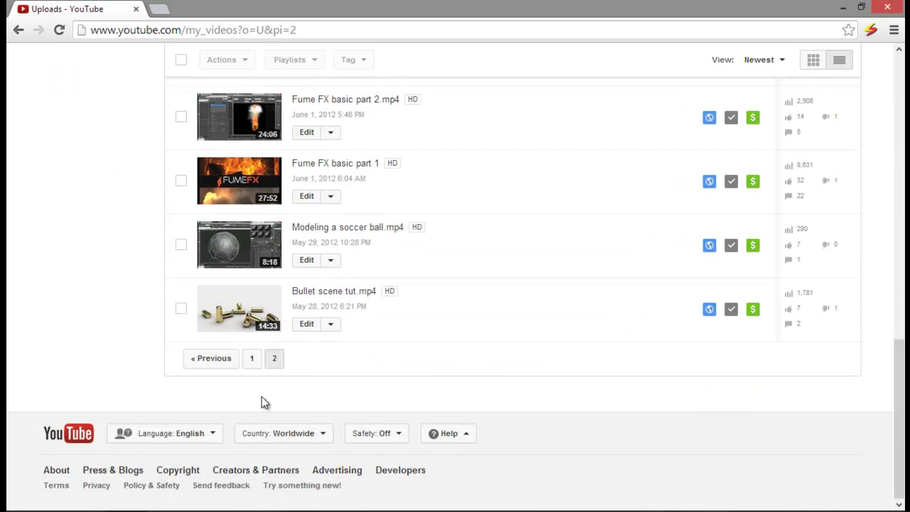
pyautogui.click(253, 364)
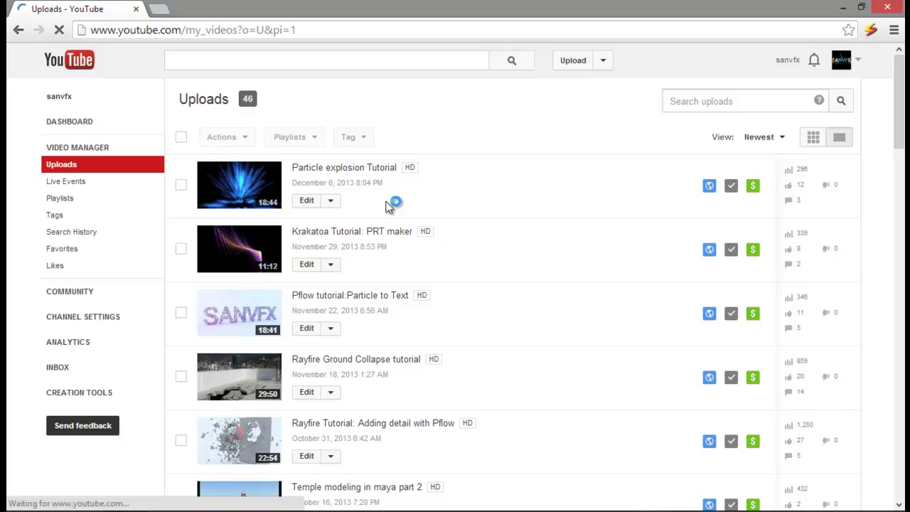
pyautogui.scroll(-2, 412, 199)
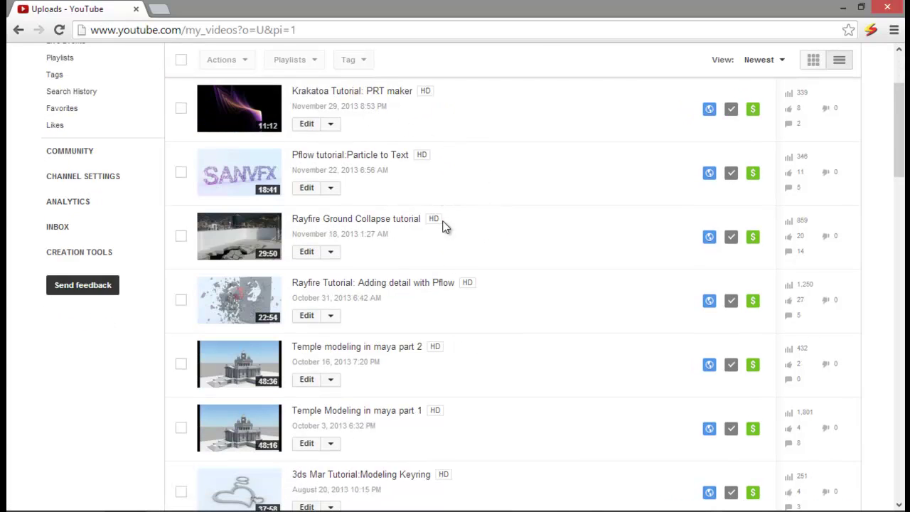
pyautogui.scroll(2, 441, 228)
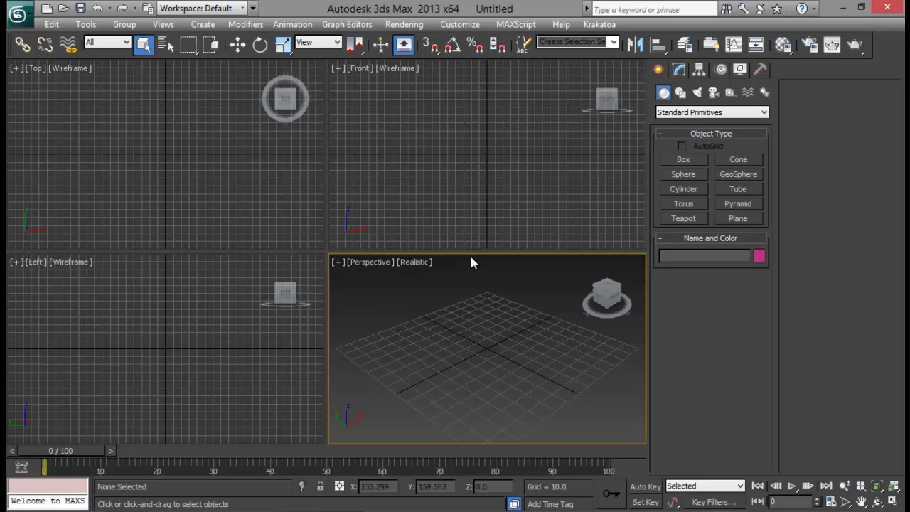
# Step: Draw a standing plane, Plane001, in the Front viewport
pyautogui.click(732, 218)
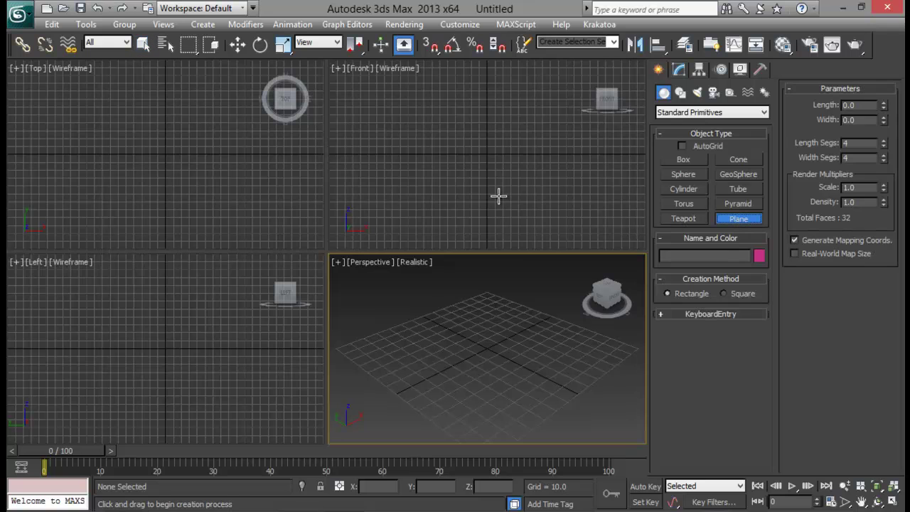
pyautogui.moveTo(431, 82); pyautogui.dragTo(538, 239)
pyautogui.rightClick(575, 217)
# Step: Maximize the Perspective view with edged faces shown and bring up the plane's parameters
pyautogui.scroll(2, 577, 202)
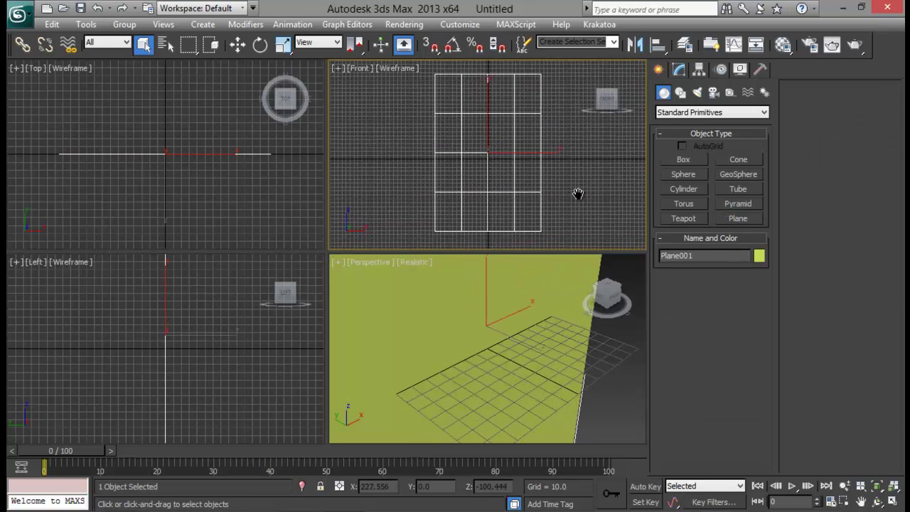
pyautogui.click(469, 365)
pyautogui.hotkey('alt', 'w')
pyautogui.scroll(-10, 407, 253)
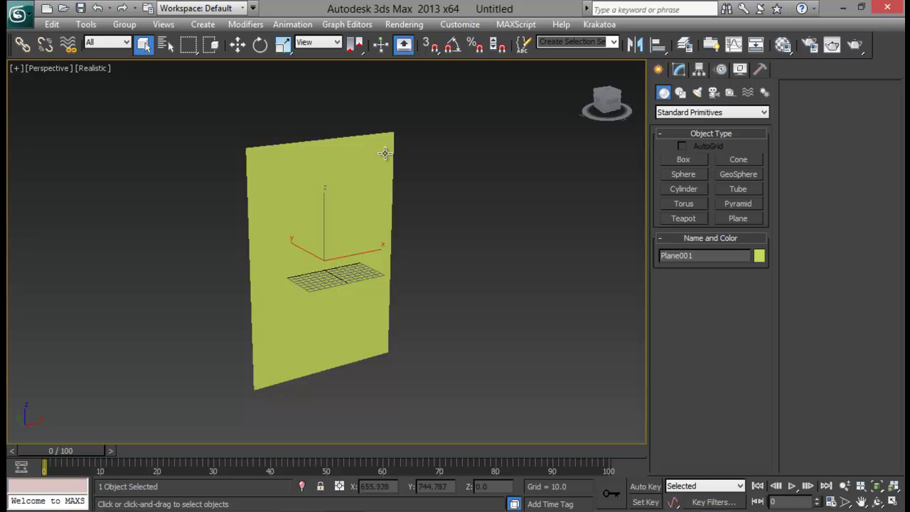
pyautogui.press('F4')
pyautogui.moveTo(395, 162); pyautogui.dragTo(449, 139, button='middle')
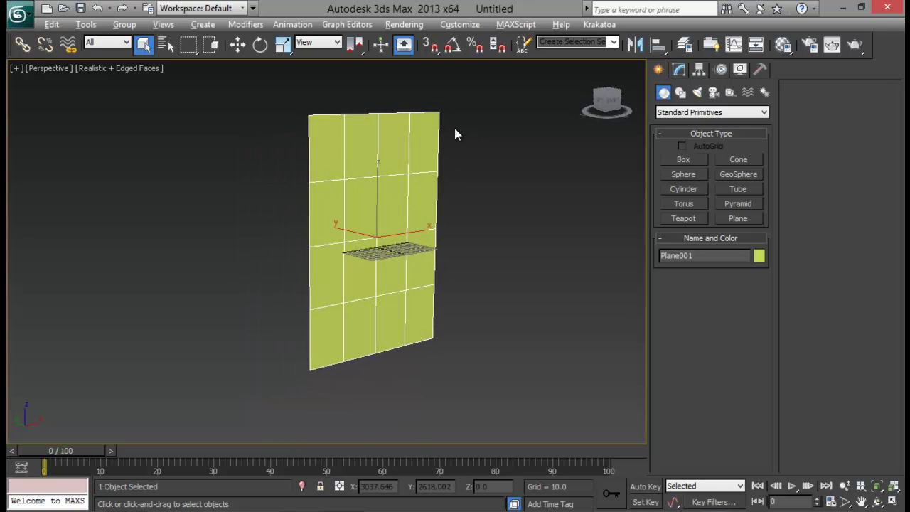
pyautogui.click(679, 69)
pyautogui.keyDown('alt'); pyautogui.moveTo(431, 209); pyautogui.dragTo(338, 177, button='middle'); pyautogui.keyUp('alt')
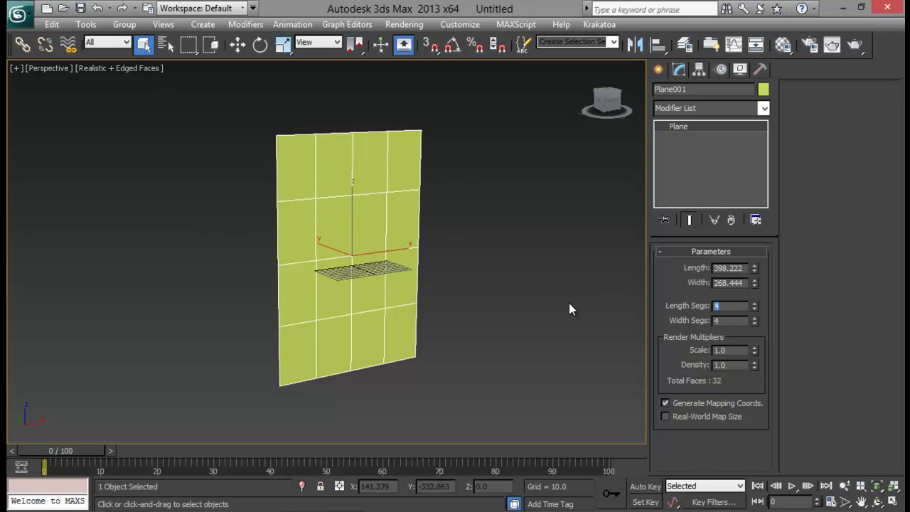
# Step: Enter 50 width segments, then size the plane 2000 long by 1000 wide
pyautogui.press('Tab')
pyautogui.write('5')
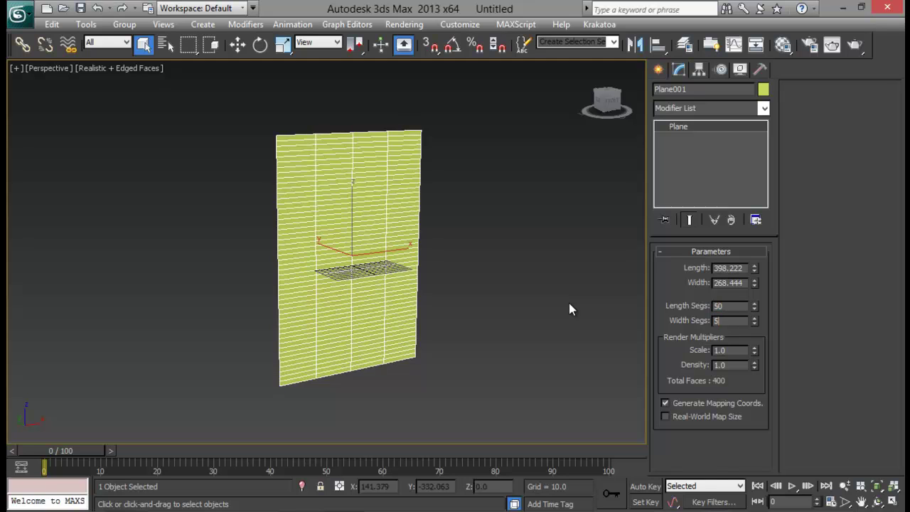
pyautogui.write('0')
pyautogui.press('Return')
pyautogui.keyDown('alt'); pyautogui.moveTo(556, 260); pyautogui.dragTo(568, 260, button='middle'); pyautogui.keyUp('alt')
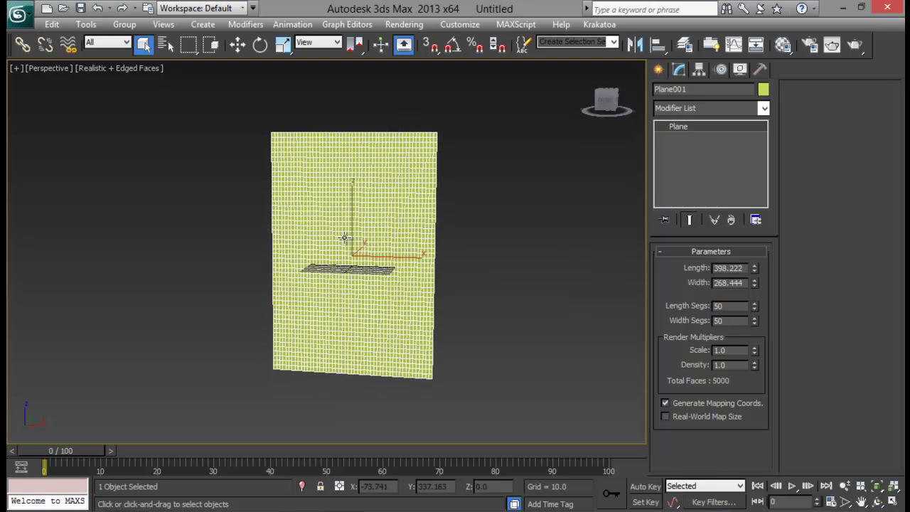
pyautogui.doubleClick(738, 270)
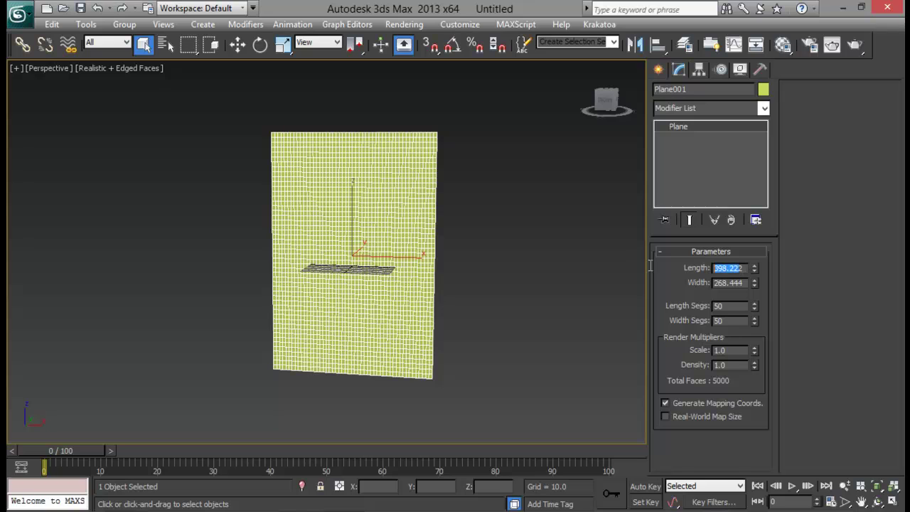
pyautogui.write('2')
pyautogui.write('000')
pyautogui.press('Tab')
pyautogui.write('1000')
pyautogui.press('Return')
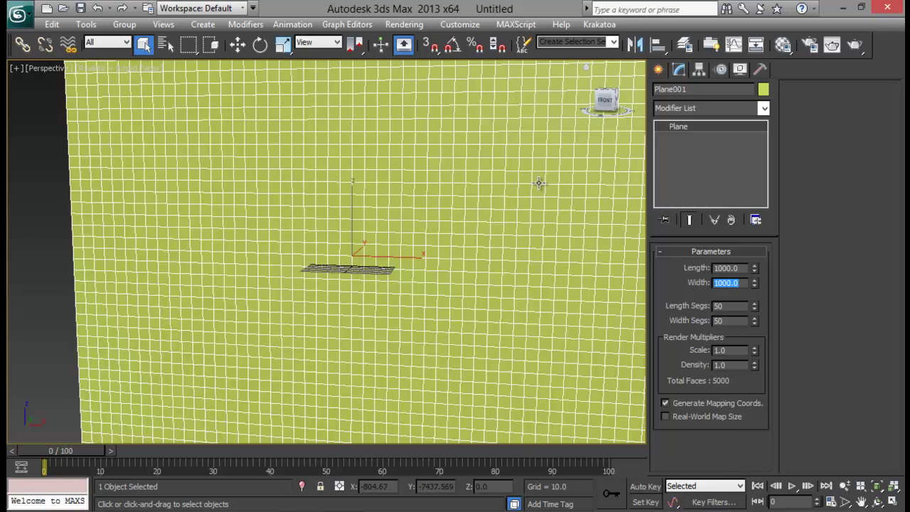
pyautogui.scroll(-5, 212, 237)
pyautogui.keyDown('alt'); pyautogui.moveTo(260, 239); pyautogui.dragTo(320, 246, button='middle'); pyautogui.keyUp('alt')
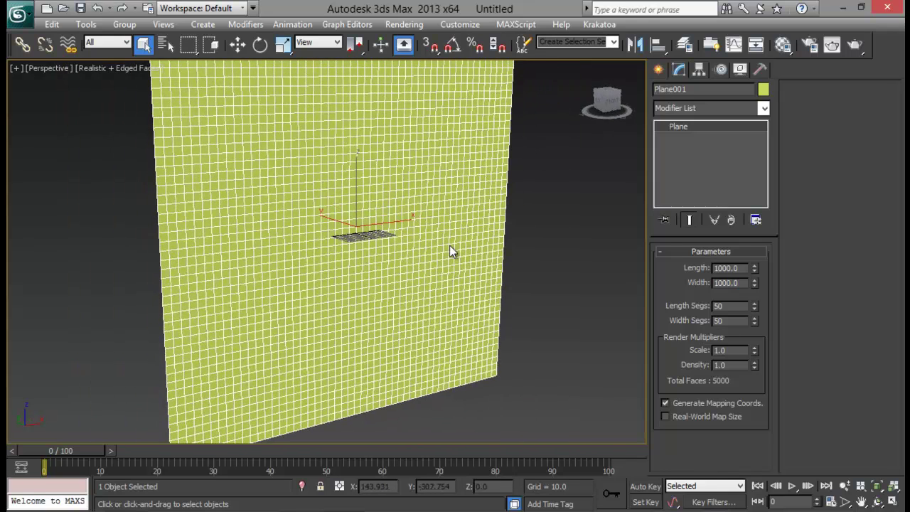
# Step: Enlarge the plane to 10000 by 10000
pyautogui.doubleClick(742, 269)
pyautogui.write('10000')
pyautogui.press('Tab')
pyautogui.write('0')
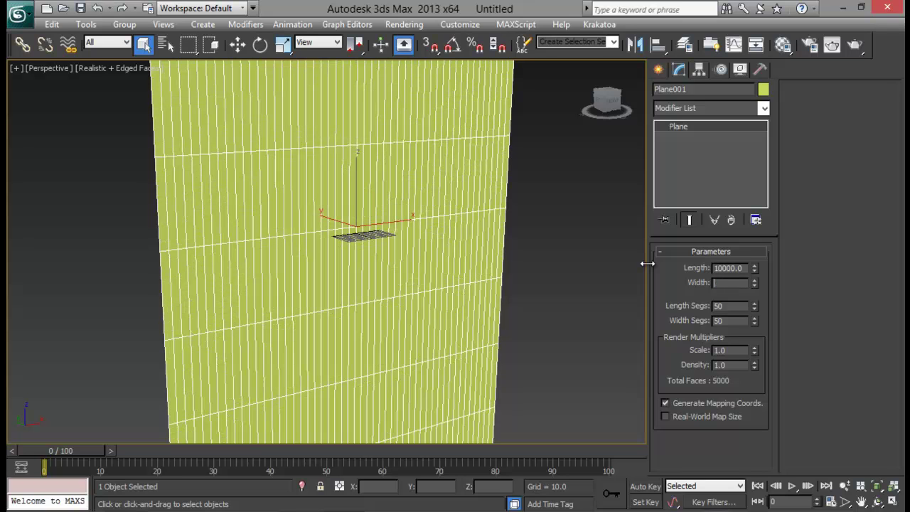
pyautogui.write('000.0')
pyautogui.press('Return')
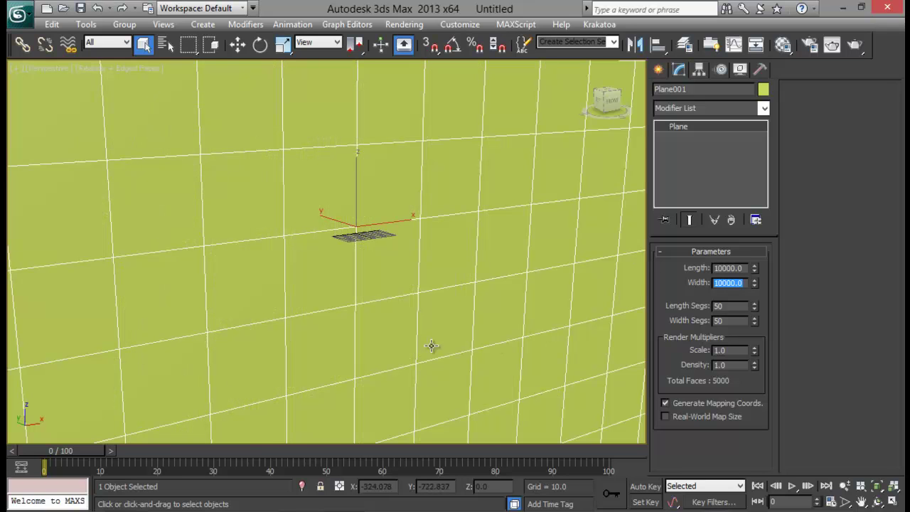
pyautogui.scroll(-3, 433, 306)
pyautogui.keyDown('alt'); pyautogui.moveTo(437, 270); pyautogui.dragTo(459, 377, button='middle'); pyautogui.keyUp('alt')
pyautogui.scroll(3, 406, 301)
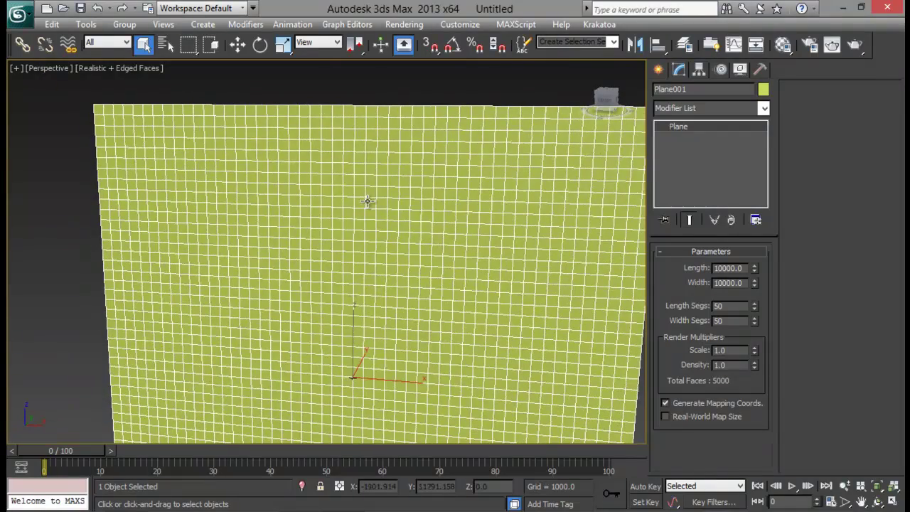
pyautogui.moveTo(363, 220); pyautogui.dragTo(351, 135, button='middle')
pyautogui.scroll(-3, 351, 135)
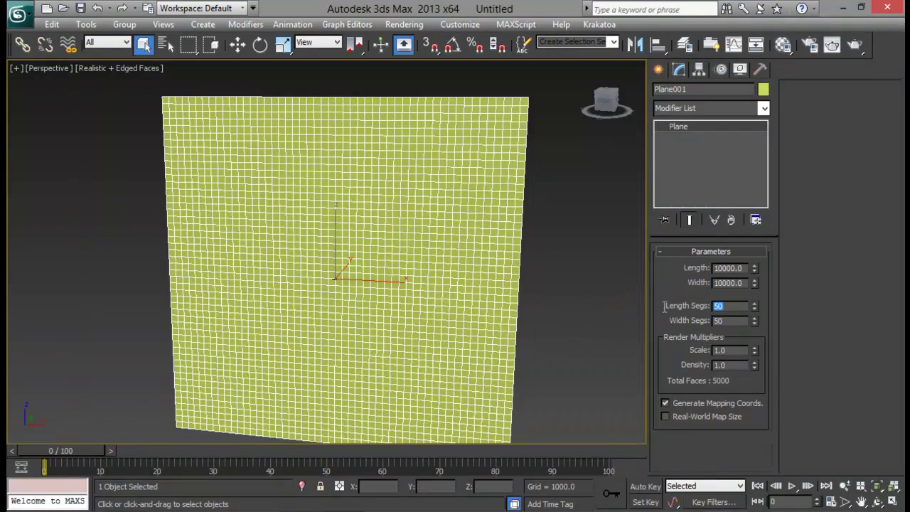
# Step: Resize the plane to 300 by 200 and bring it back into view
pyautogui.click(736, 270)
pyautogui.write('300')
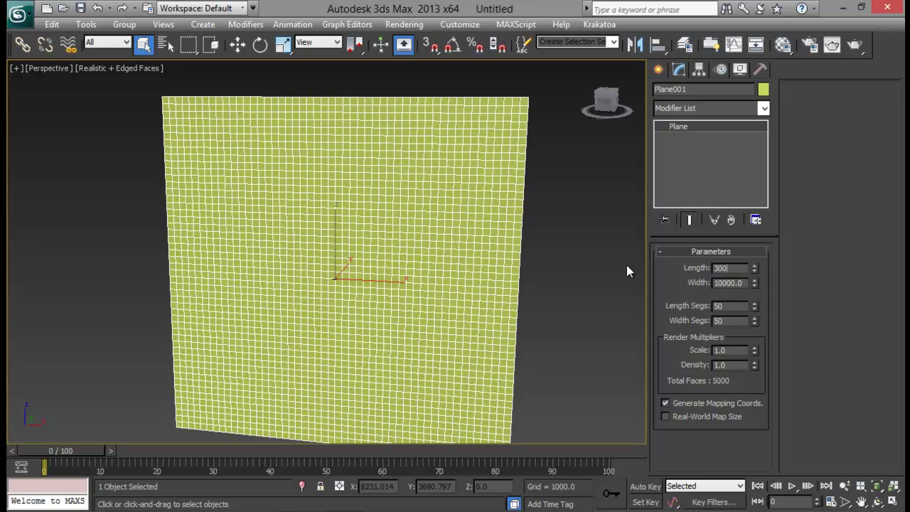
pyautogui.press('Tab')
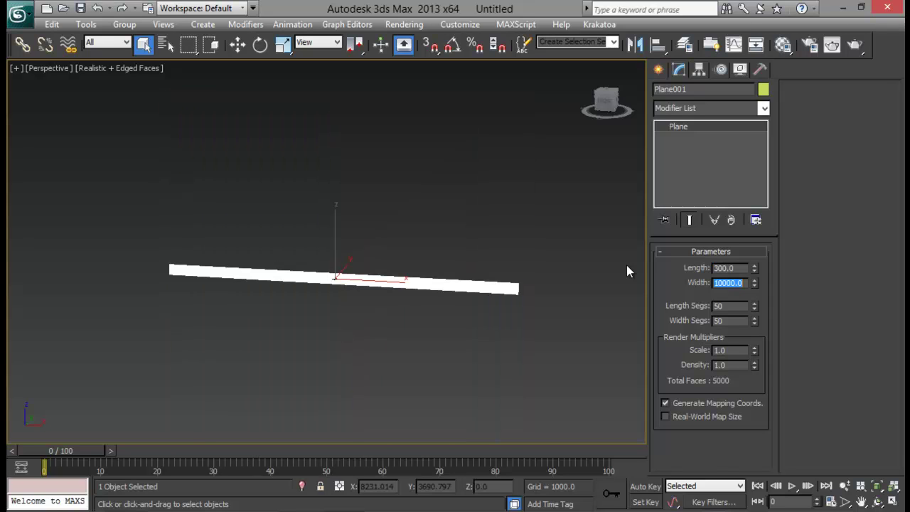
pyautogui.write('200')
pyautogui.press('Return')
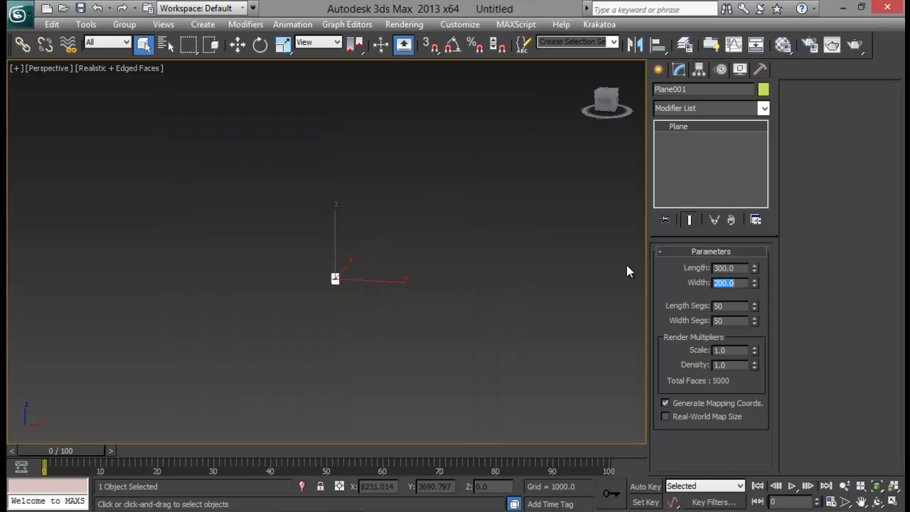
pyautogui.scroll(5, 334, 288)
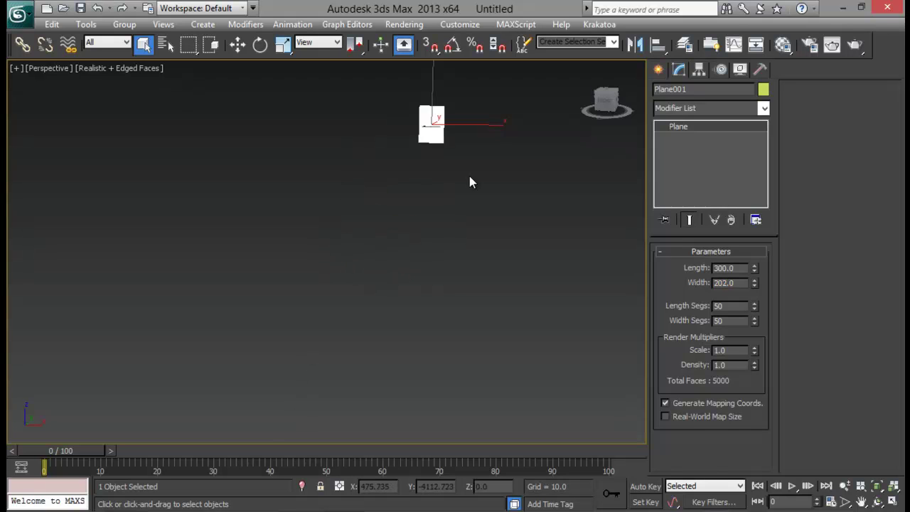
pyautogui.moveTo(469, 183); pyautogui.dragTo(419, 260, button='middle')
pyautogui.scroll(3, 502, 187)
pyautogui.moveTo(504, 197); pyautogui.dragTo(427, 270, button='middle')
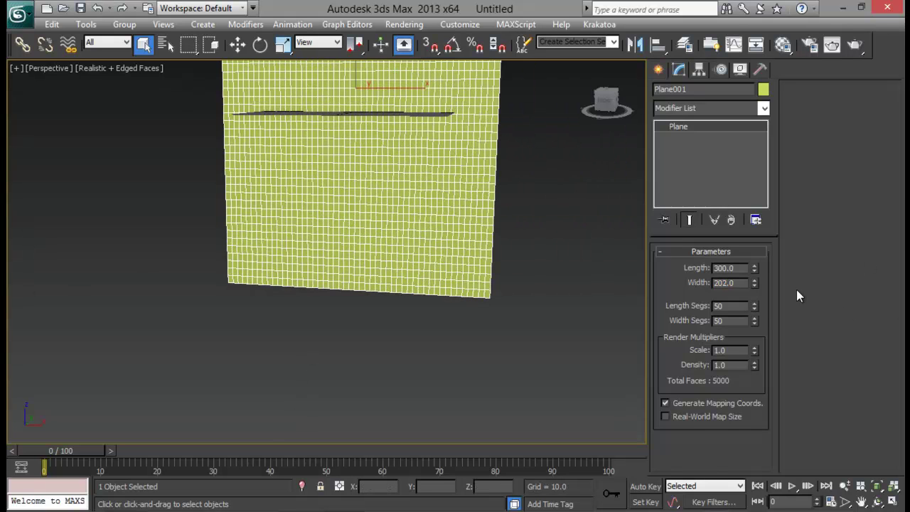
pyautogui.keyDown('alt'); pyautogui.moveTo(416, 158); pyautogui.dragTo(329, 213, button='middle'); pyautogui.keyUp('alt')
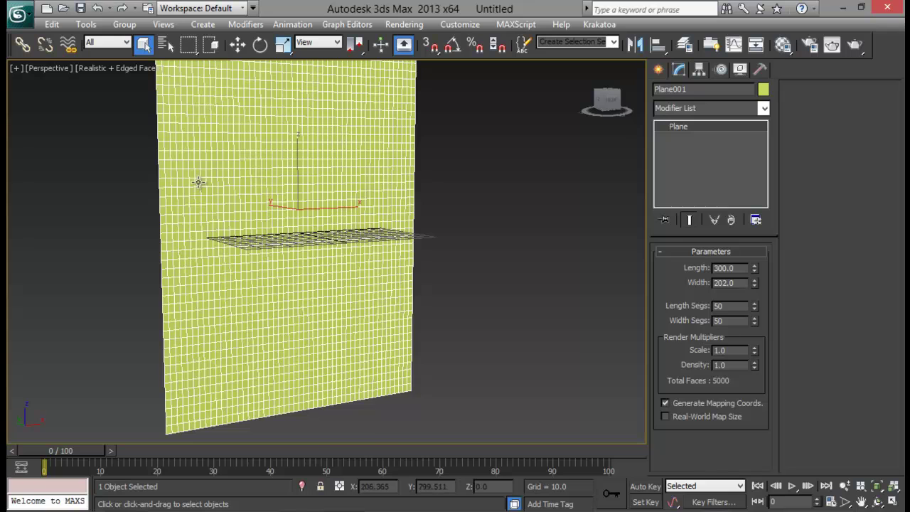
pyautogui.scroll(-3, 361, 197)
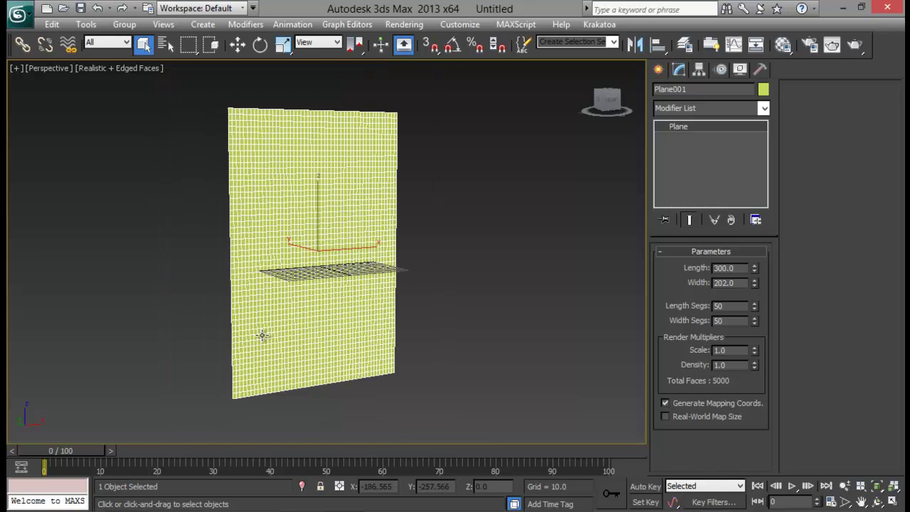
# Step: Set Length Segs and Width Segs to 35
pyautogui.doubleClick(722, 305)
pyautogui.moveTo(739, 308); pyautogui.dragTo(705, 305)
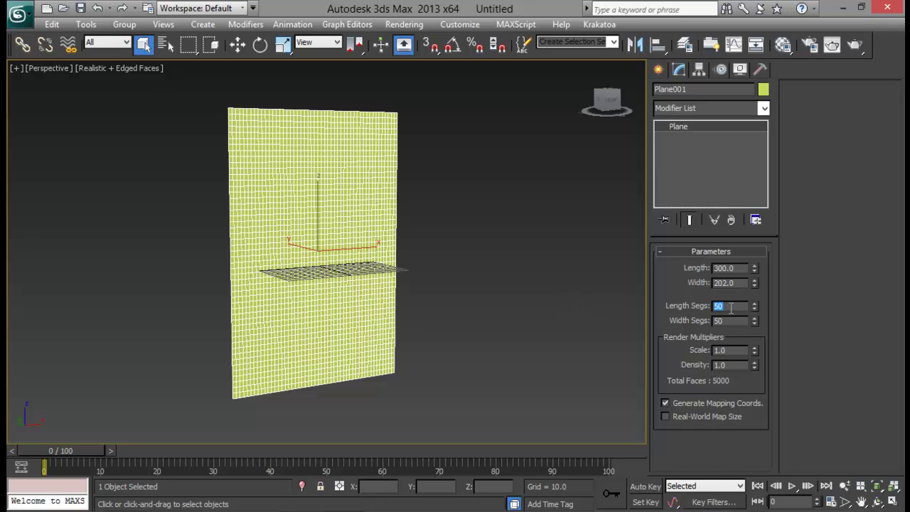
pyautogui.doubleClick(715, 304)
pyautogui.press('Tab')
pyautogui.write('3')
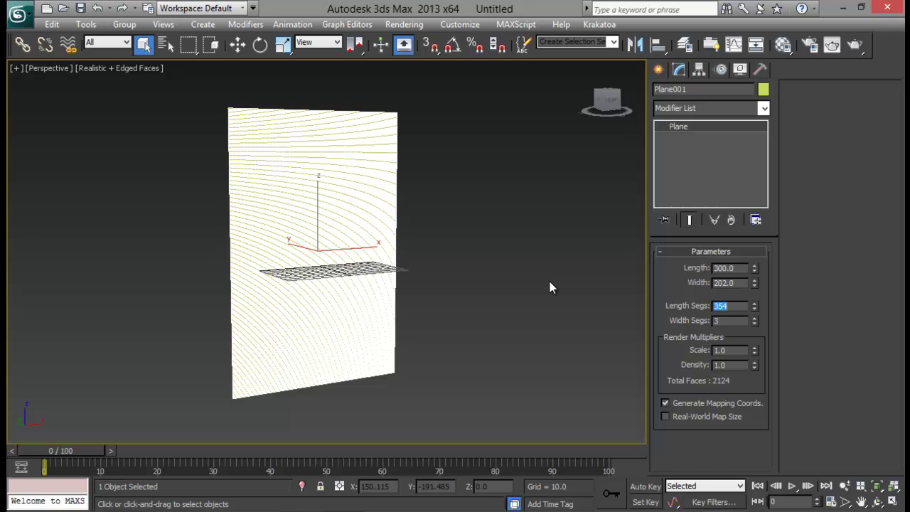
pyautogui.press('Tab')
pyautogui.write('35')
pyautogui.press('Return')
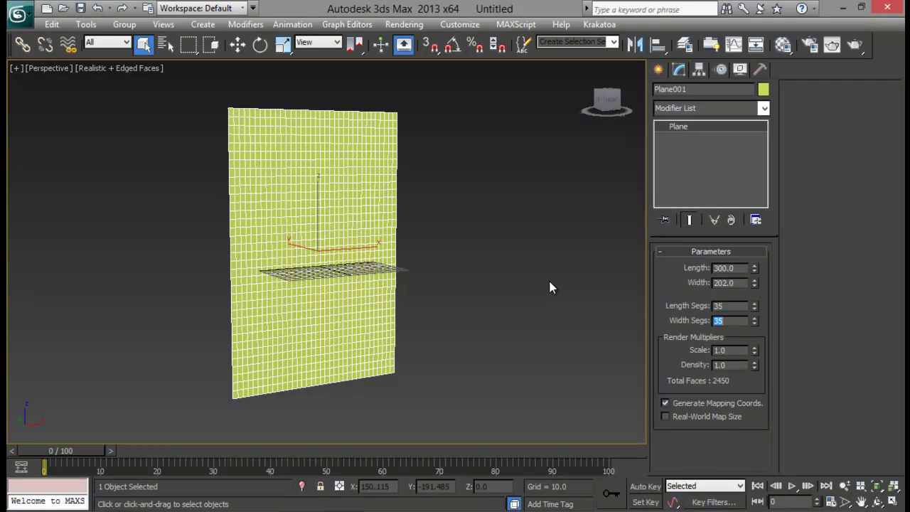
pyautogui.keyDown('alt'); pyautogui.moveTo(432, 229); pyautogui.dragTo(424, 256, button='middle'); pyautogui.keyUp('alt')
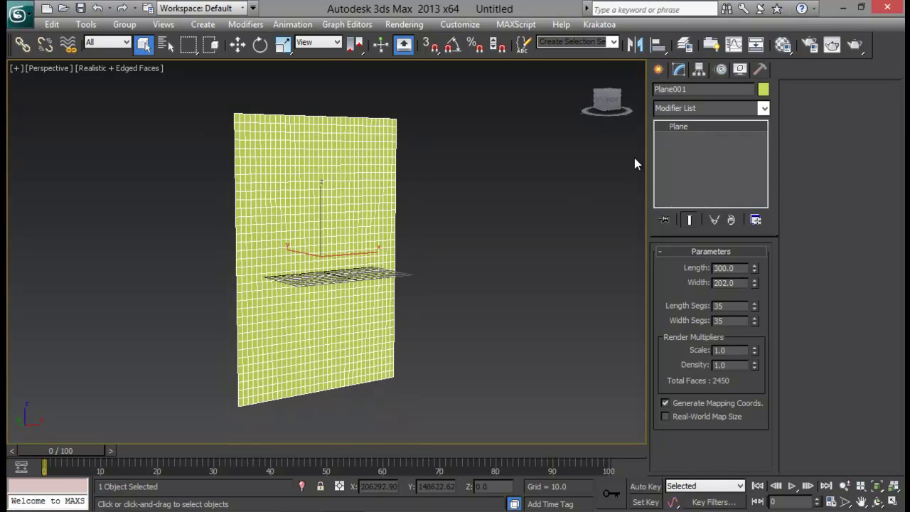
# Step: Add a Cloth modifier to Plane001 using 'cl' in the Modifier List
pyautogui.click(694, 110)
pyautogui.write('cl')
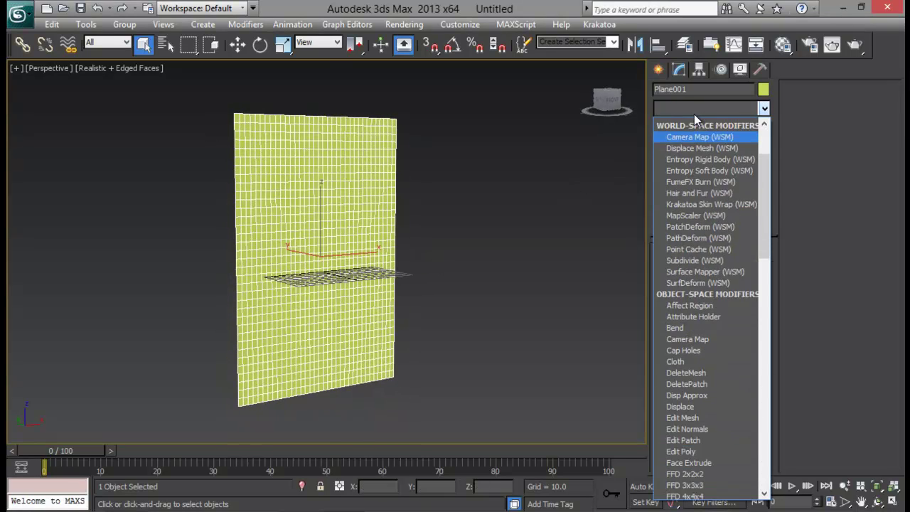
pyautogui.click(694, 123)
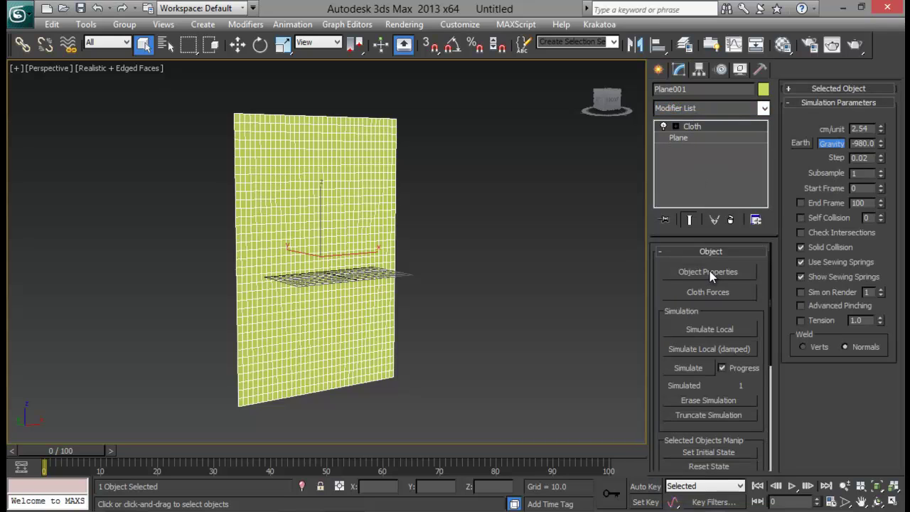
pyautogui.click(687, 367)
# Step: Make Plane001 a Cloth object with the Cotton preset in Object Properties
pyautogui.click(710, 272)
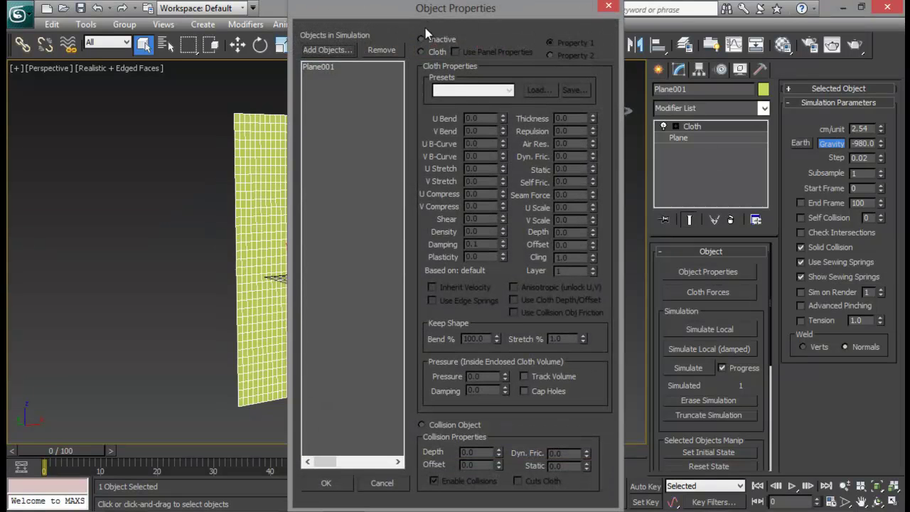
pyautogui.moveTo(437, 21); pyautogui.dragTo(606, 21)
pyautogui.click(470, 72)
pyautogui.click(600, 57)
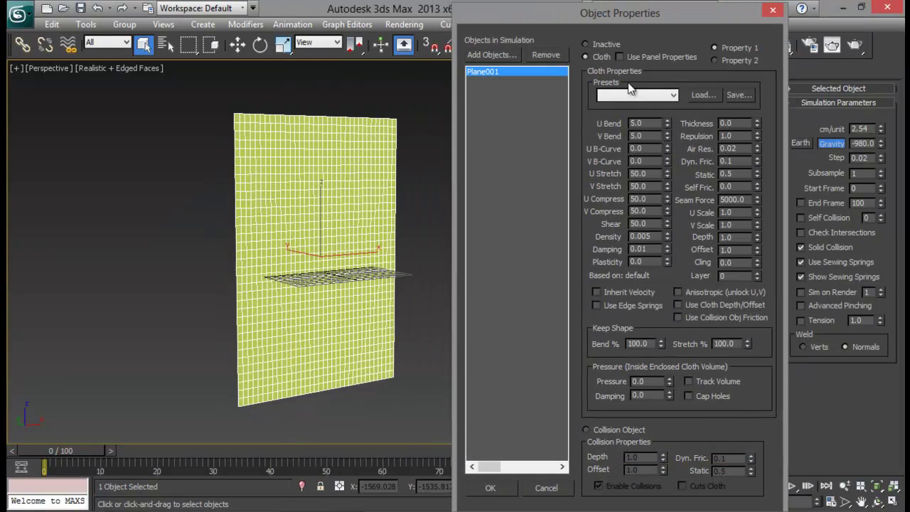
pyautogui.click(636, 96)
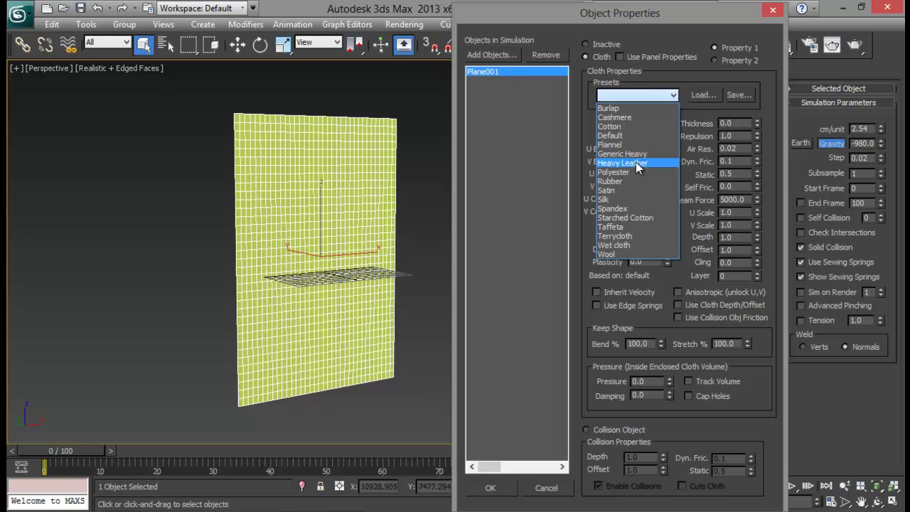
pyautogui.click(615, 127)
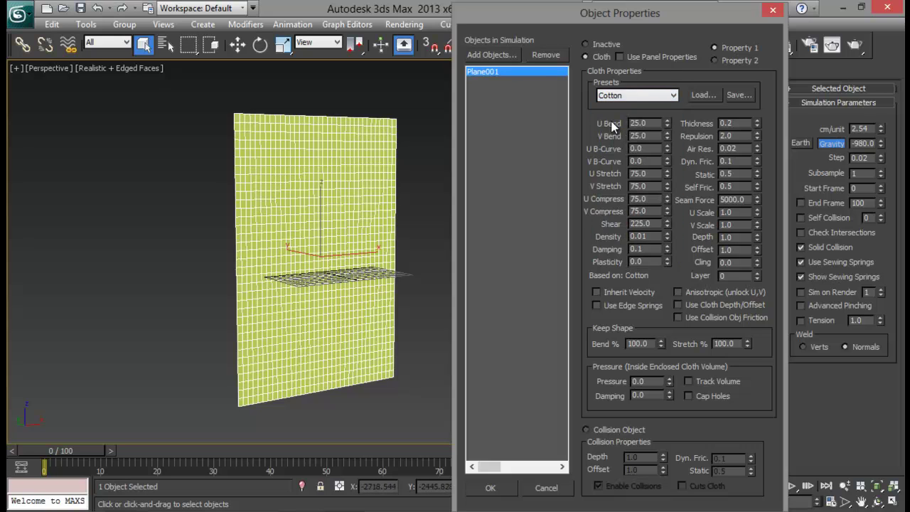
pyautogui.click(506, 488)
# Step: Run a test cloth simulation, stop it early and rewind to frame 0
pyautogui.click(673, 369)
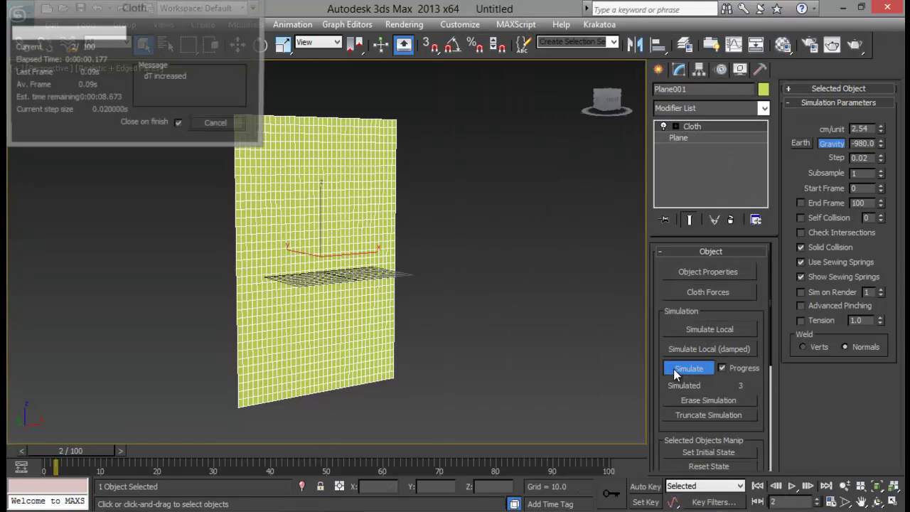
pyautogui.click(217, 124)
pyautogui.moveTo(221, 450); pyautogui.dragTo(62, 451)
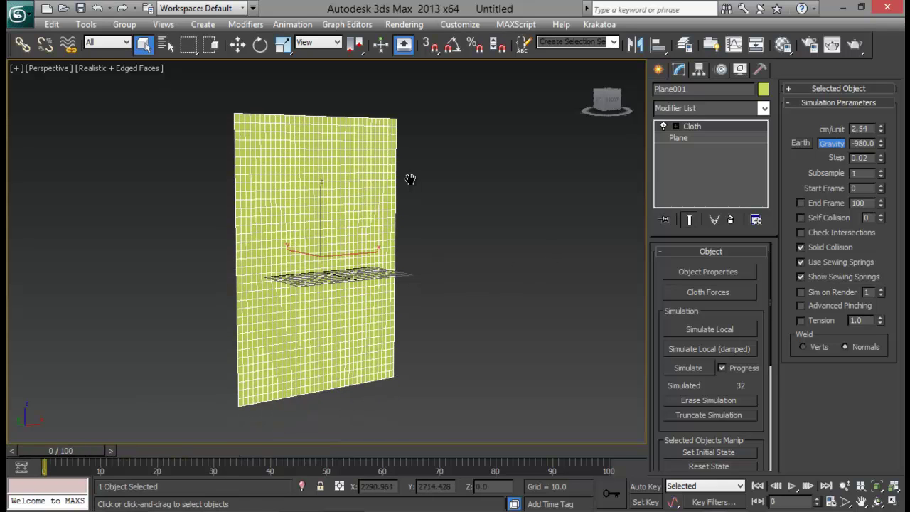
pyautogui.moveTo(408, 178); pyautogui.dragTo(422, 164, button='middle')
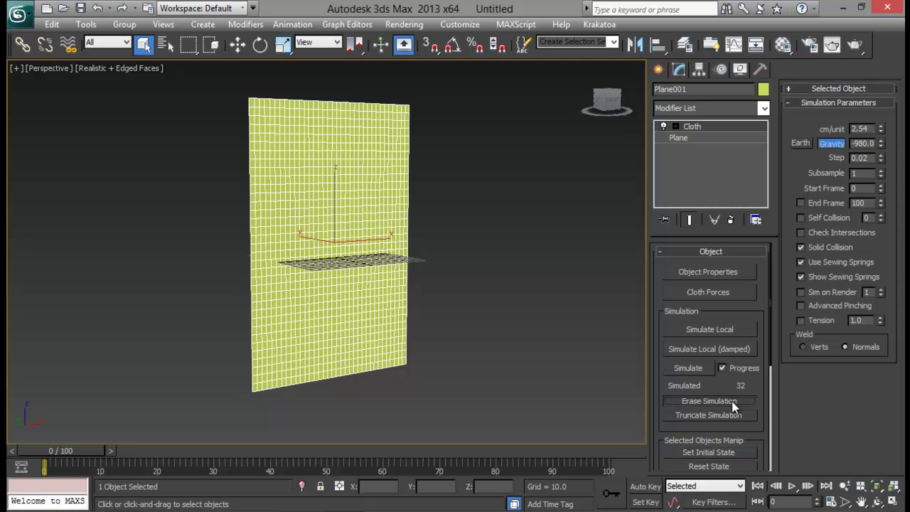
# Step: Draw a long thin box, Box001, across the middle of the plane in the Front viewport
pyautogui.keyDown('alt'); pyautogui.moveTo(383, 340); pyautogui.dragTo(475, 282, button='middle'); pyautogui.keyUp('alt')
pyautogui.click(657, 69)
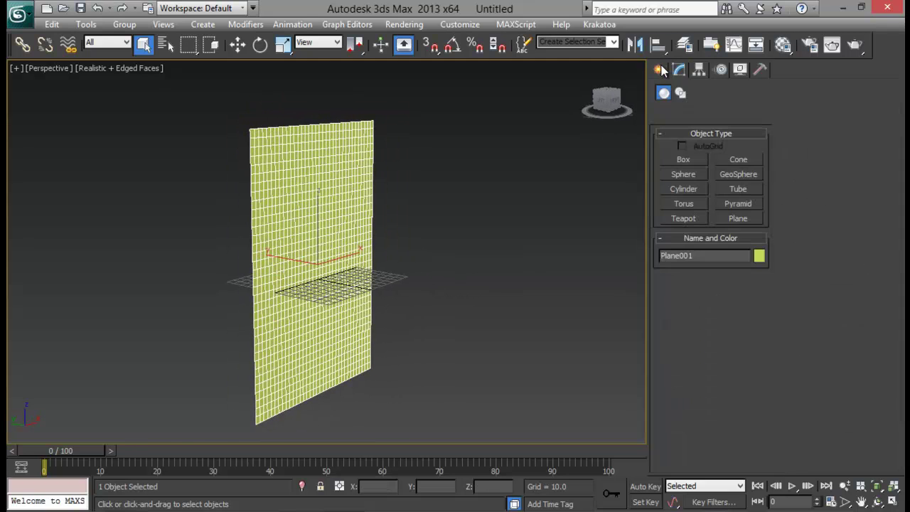
pyautogui.click(683, 159)
pyautogui.hotkey('alt', 'w')
pyautogui.moveTo(224, 142); pyautogui.dragTo(223, 158, button='middle')
pyautogui.moveTo(467, 147); pyautogui.dragTo(466, 167, button='middle')
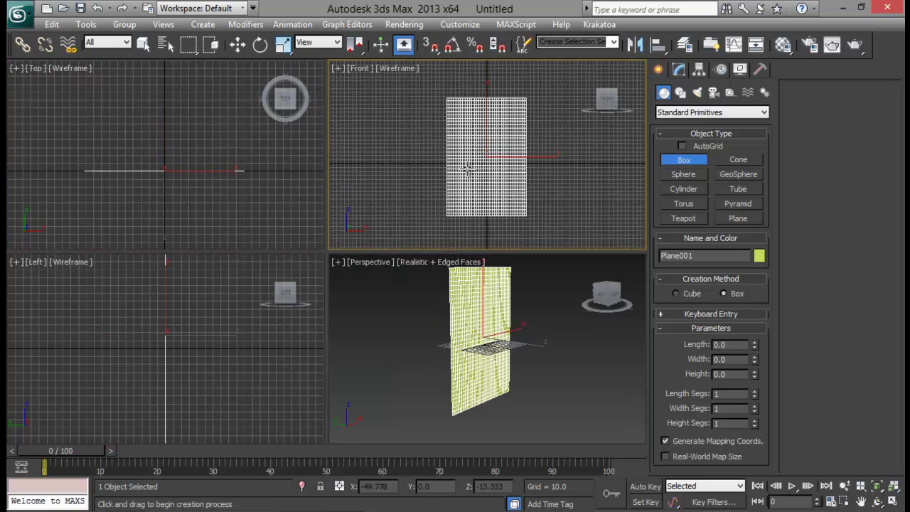
pyautogui.moveTo(422, 153); pyautogui.dragTo(544, 159)
pyautogui.rightClick(544, 157)
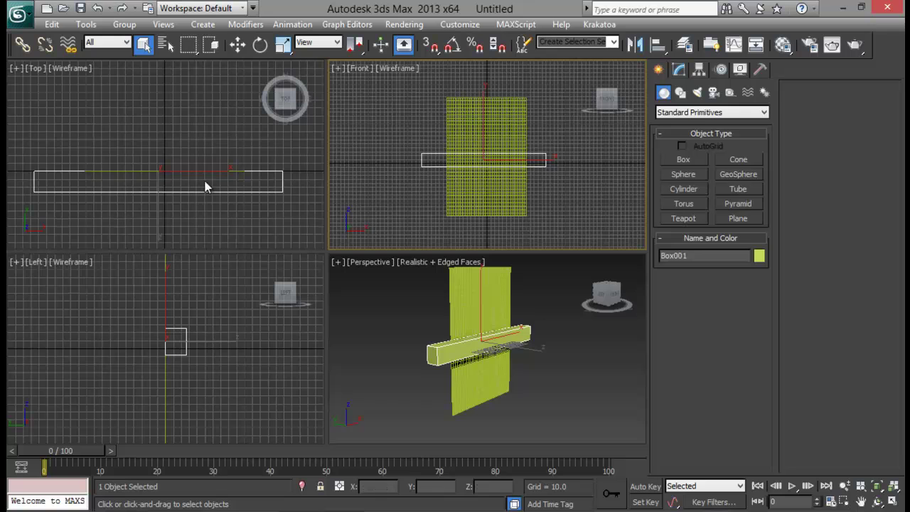
# Step: Move the box in front of the cloth plane in the Top view
pyautogui.moveTo(206, 185); pyautogui.dragTo(187, 171, button='middle')
pyautogui.press('w')
pyautogui.moveTo(160, 157); pyautogui.dragTo(163, 180)
# Step: With Auto Key, key Box001 at frame 50 moved through the plane, then rewind to 0
pyautogui.click(653, 487)
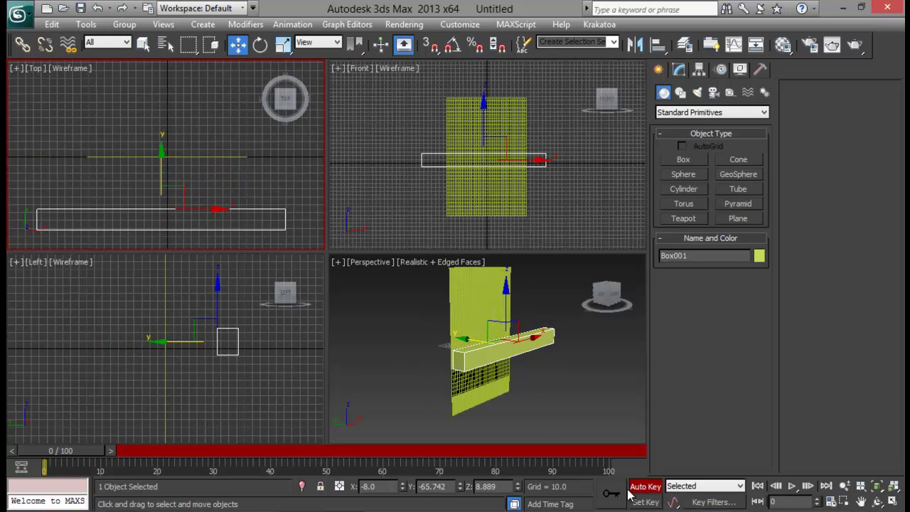
pyautogui.moveTo(56, 451); pyautogui.dragTo(326, 451)
pyautogui.moveTo(160, 164); pyautogui.dragTo(160, 45)
pyautogui.click(652, 487)
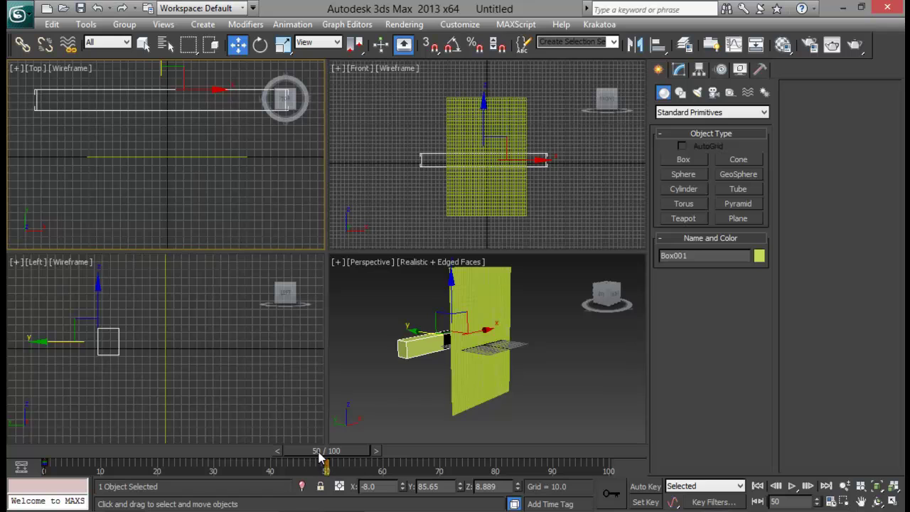
pyautogui.moveTo(326, 450); pyautogui.dragTo(14, 450)
# Step: Maximize the Perspective view and select the cloth plane
pyautogui.scroll(1, 543, 368)
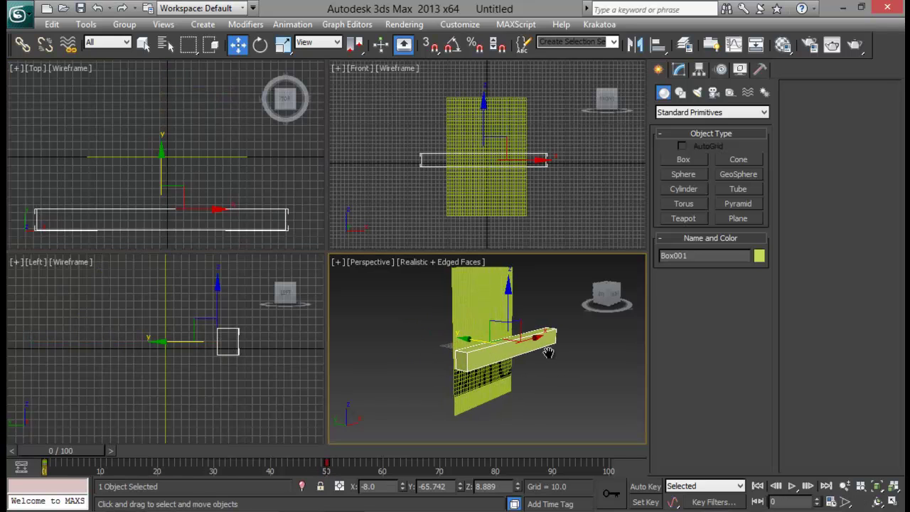
pyautogui.hotkey('alt', 'w')
pyautogui.keyDown('alt'); pyautogui.moveTo(535, 340); pyautogui.dragTo(457, 319, button='middle'); pyautogui.keyUp('alt')
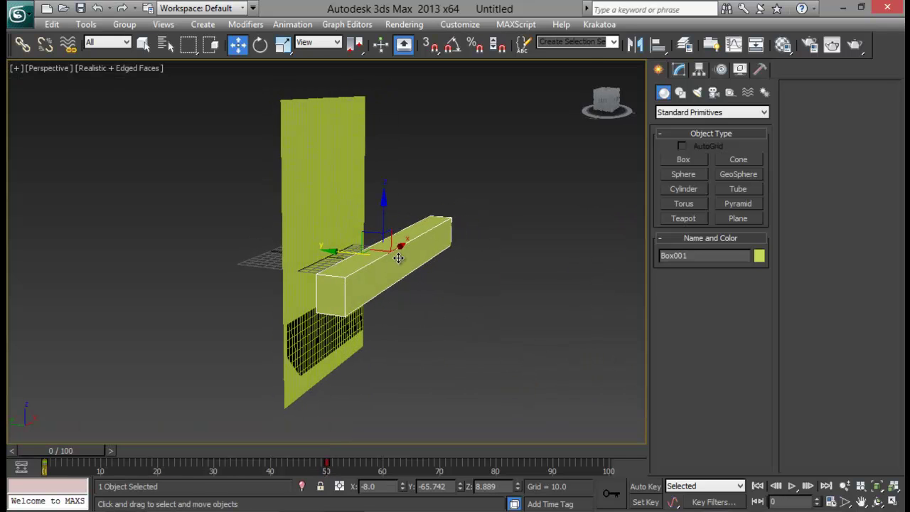
pyautogui.click(322, 140)
# Step: Add Box001 to the cloth Object Properties as a Collision Object
pyautogui.click(679, 70)
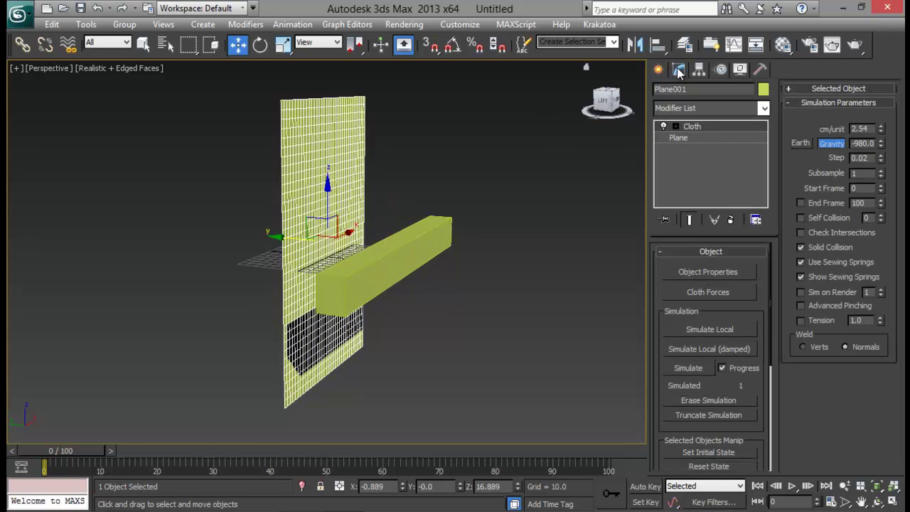
pyautogui.click(707, 272)
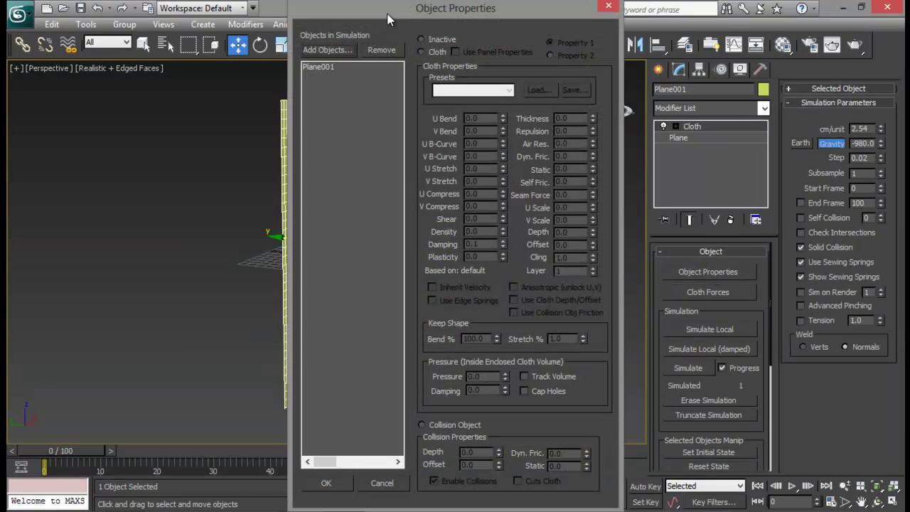
pyautogui.moveTo(387, 14); pyautogui.dragTo(608, 26)
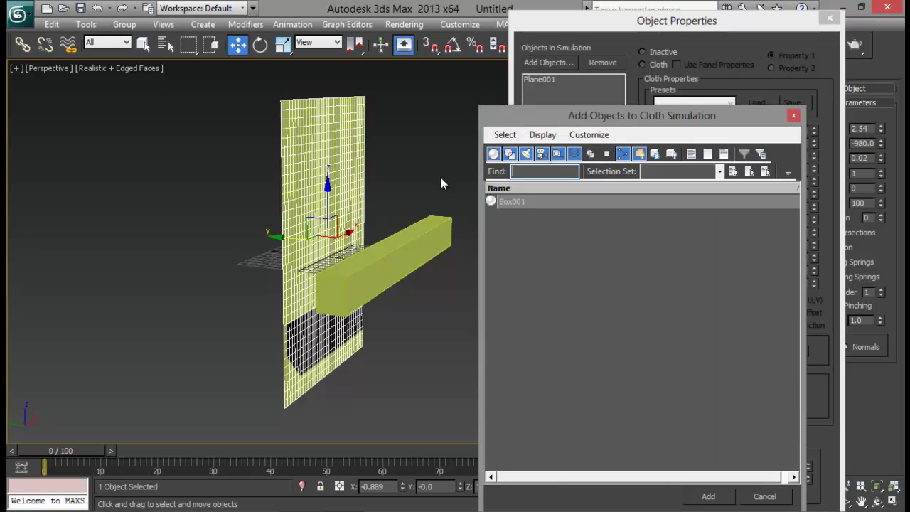
pyautogui.doubleClick(510, 202)
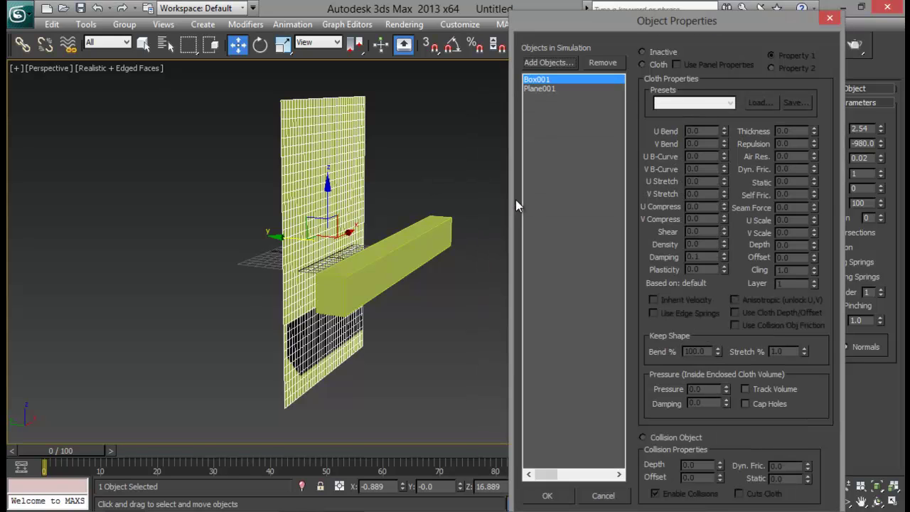
pyautogui.click(659, 439)
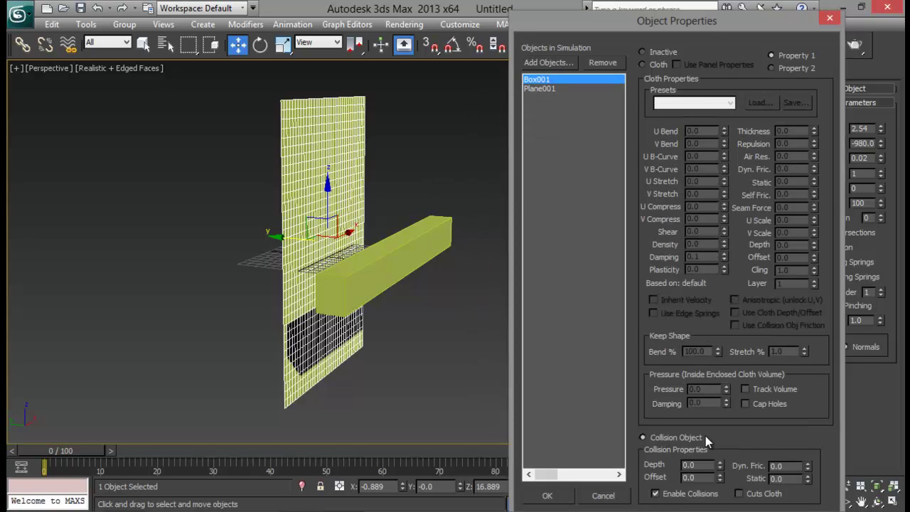
pyautogui.click(546, 496)
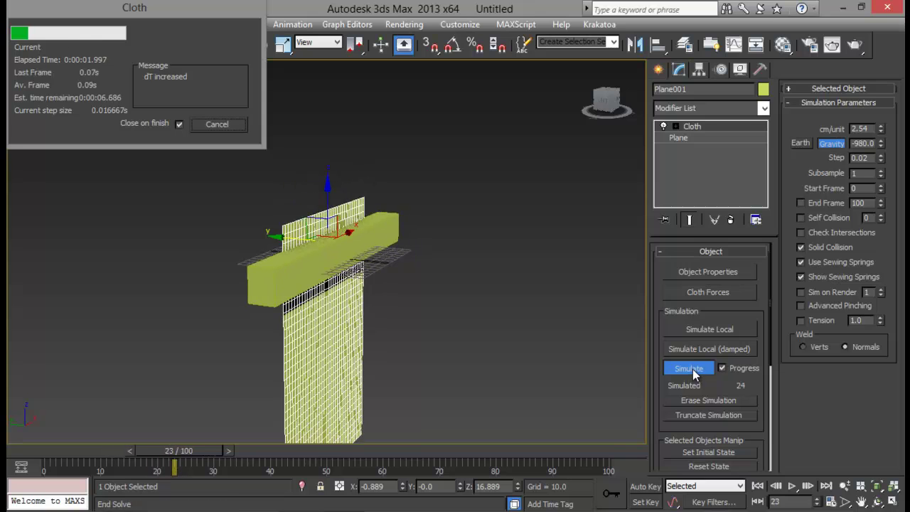
# Step: Stop the simulation around frame 48 and rewind to frame 0
pyautogui.click(216, 125)
pyautogui.moveTo(315, 452); pyautogui.dragTo(44, 452)
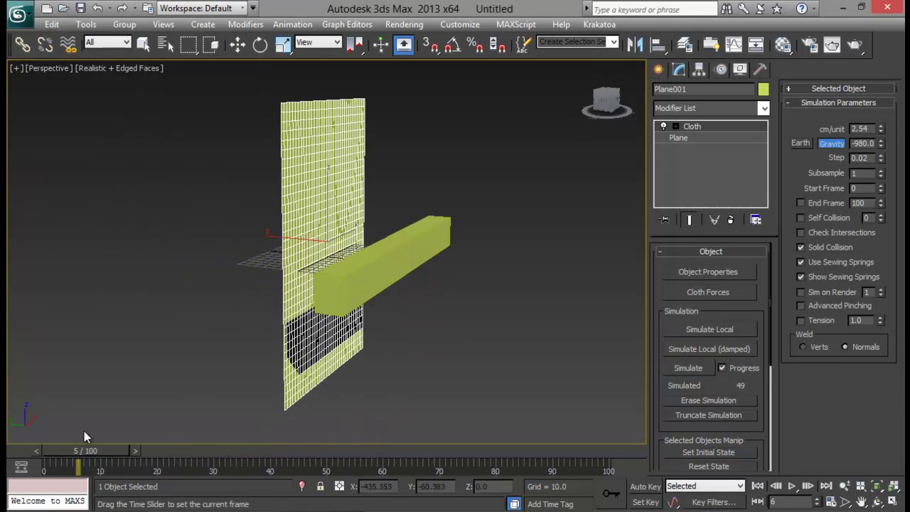
pyautogui.keyDown('alt'); pyautogui.moveTo(312, 206); pyautogui.dragTo(416, 169, button='middle'); pyautogui.keyUp('alt')
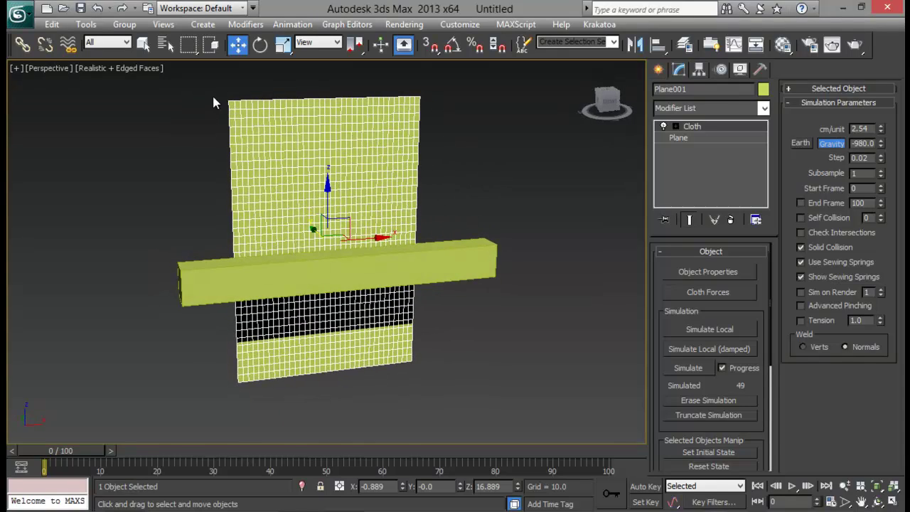
pyautogui.moveTo(419, 135); pyautogui.dragTo(446, 173, button='middle')
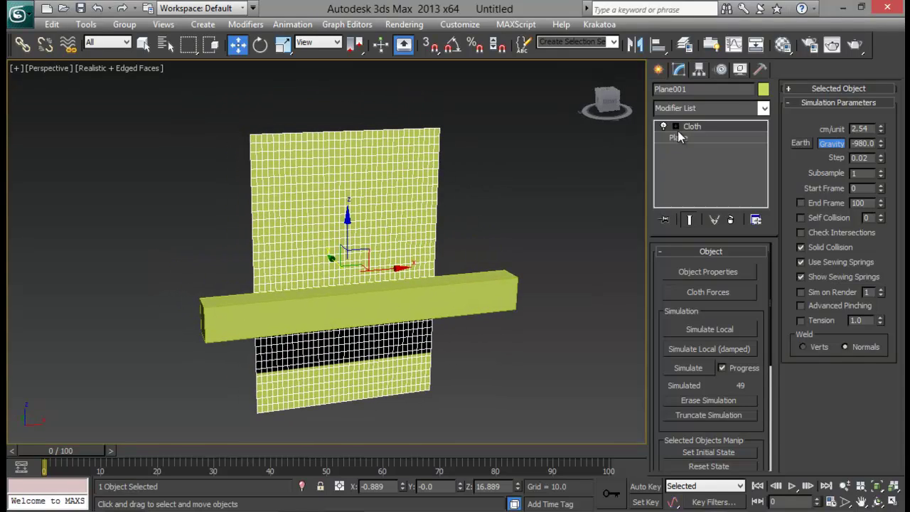
# Step: Group the cloth's top-row vertices as 'Top' and set the group to Preserve
pyautogui.click(697, 138)
pyautogui.keyDown('alt'); pyautogui.moveTo(338, 164); pyautogui.dragTo(243, 122, button='middle'); pyautogui.keyUp('alt')
pyautogui.moveTo(447, 135); pyautogui.dragTo(448, 135)
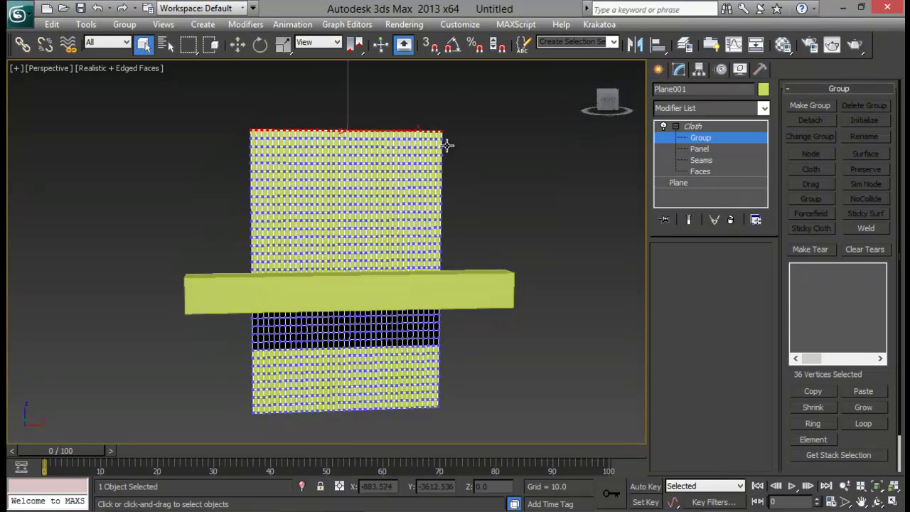
pyautogui.click(820, 106)
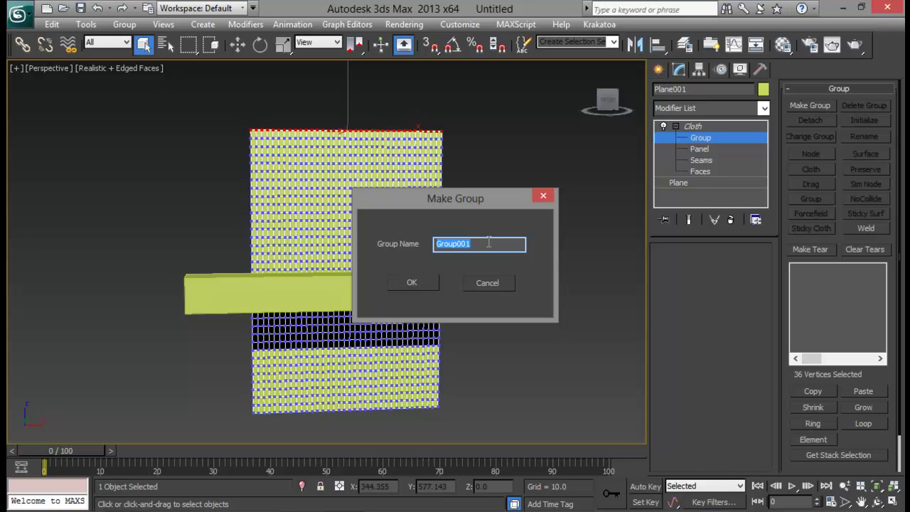
pyautogui.write('Top')
pyautogui.press('Return')
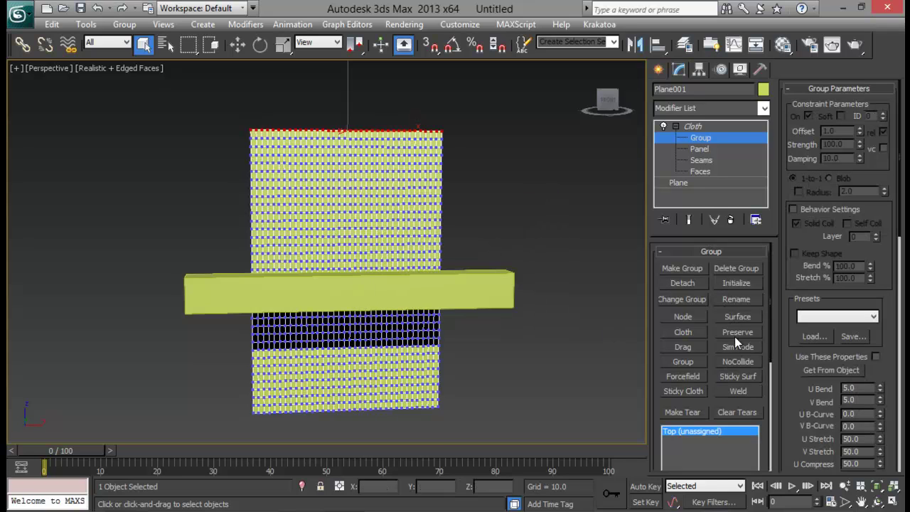
pyautogui.click(735, 331)
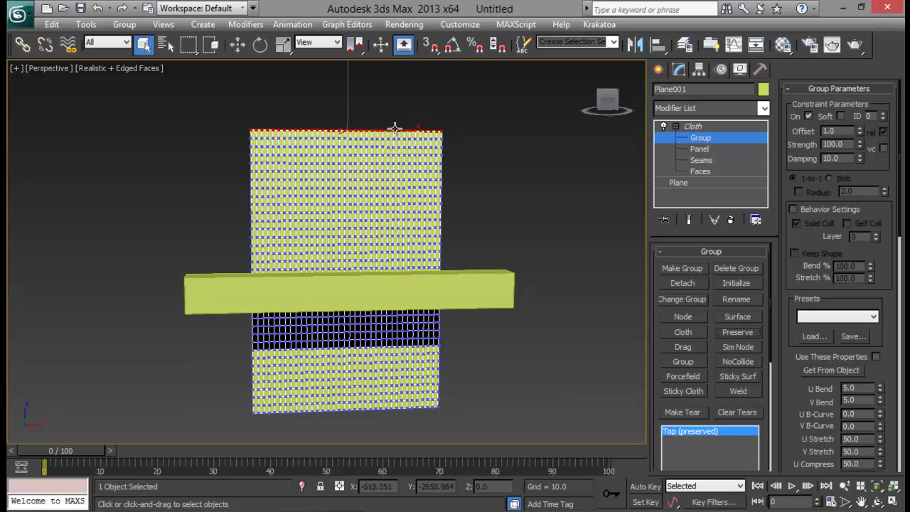
# Step: Leave group editing, run a test simulation, erase it and rewind to frame 0
pyautogui.moveTo(497, 142); pyautogui.dragTo(497, 140)
pyautogui.click(705, 126)
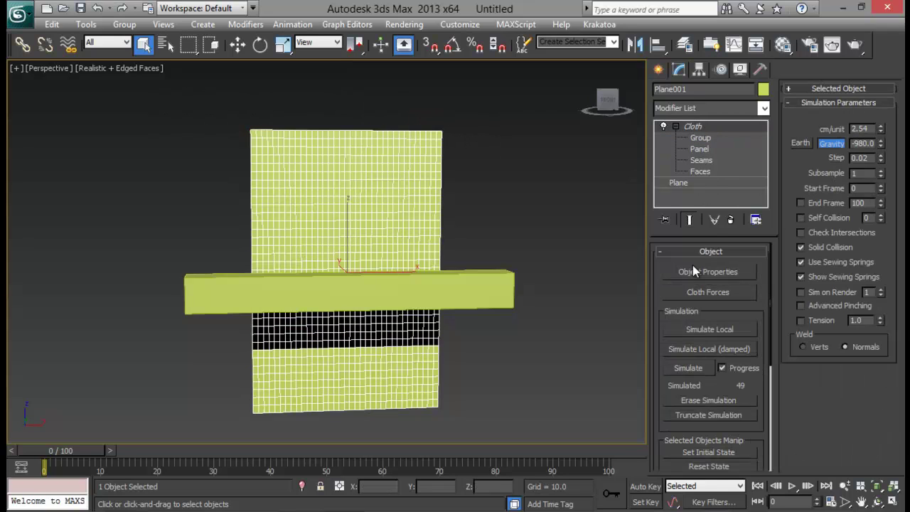
pyautogui.click(689, 369)
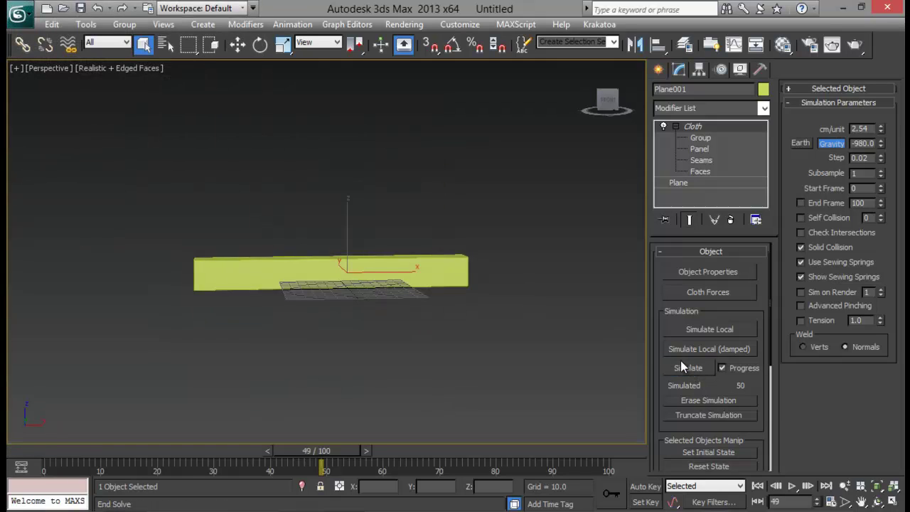
pyautogui.moveTo(476, 317); pyautogui.dragTo(469, 293, button='middle')
pyautogui.click(696, 400)
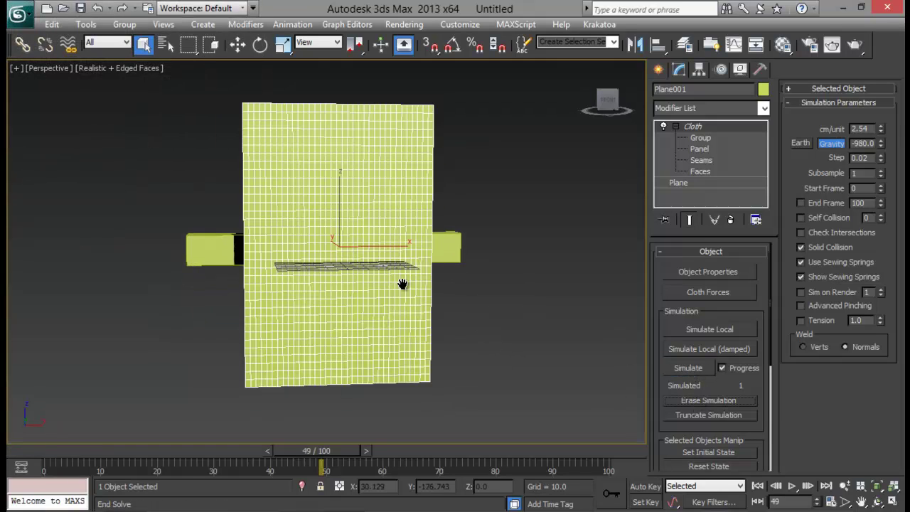
pyautogui.keyDown('alt'); pyautogui.moveTo(404, 284); pyautogui.dragTo(488, 305, button='middle'); pyautogui.keyUp('alt')
pyautogui.moveTo(242, 455); pyautogui.dragTo(14, 451)
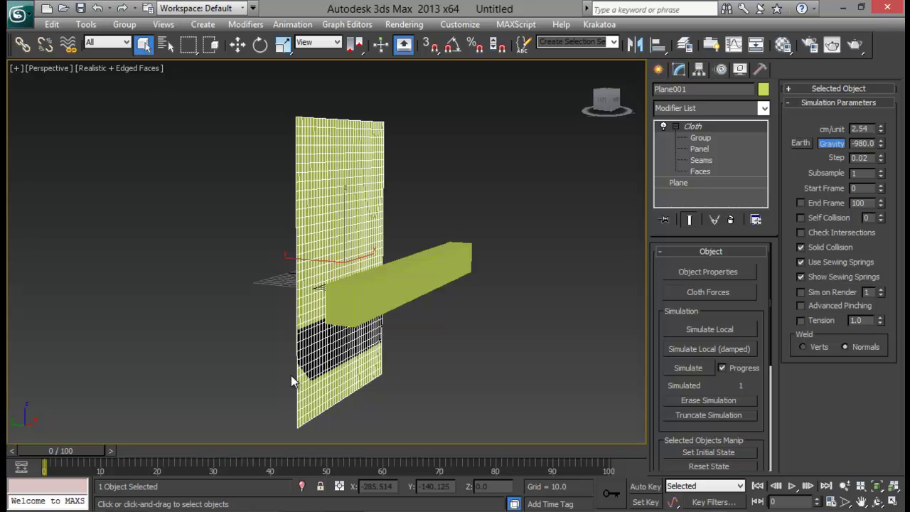
# Step: In Object Properties, make Box001 a collision object and Plane001 a Cotton-preset cloth
pyautogui.click(708, 271)
pyautogui.moveTo(514, 30); pyautogui.dragTo(737, 30)
pyautogui.click(560, 81)
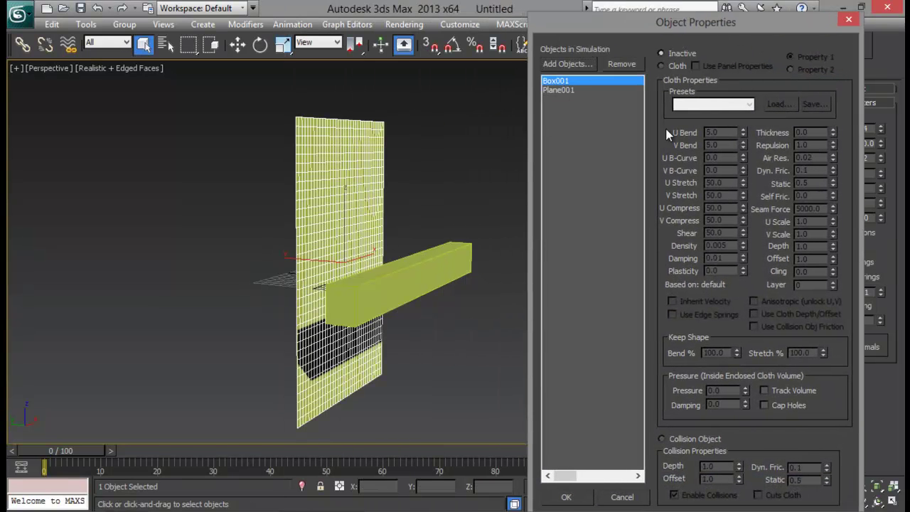
pyautogui.click(678, 440)
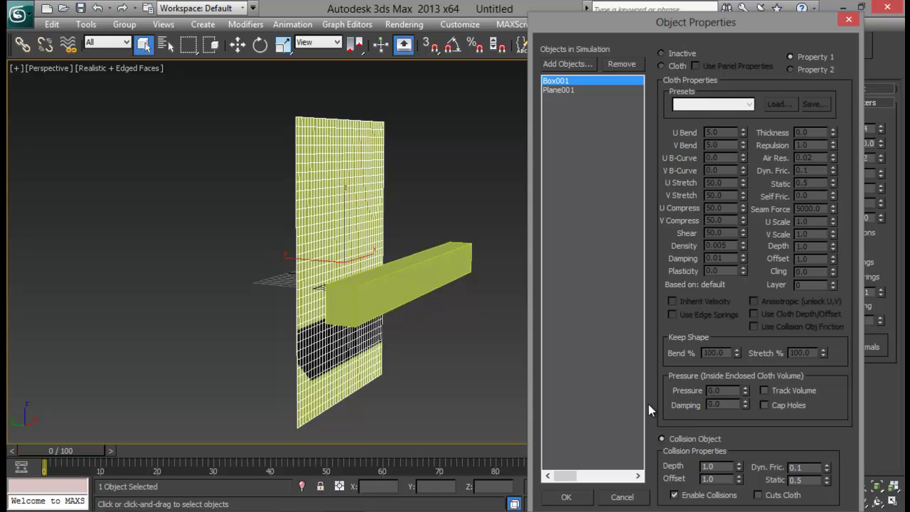
pyautogui.click(571, 90)
pyautogui.click(675, 65)
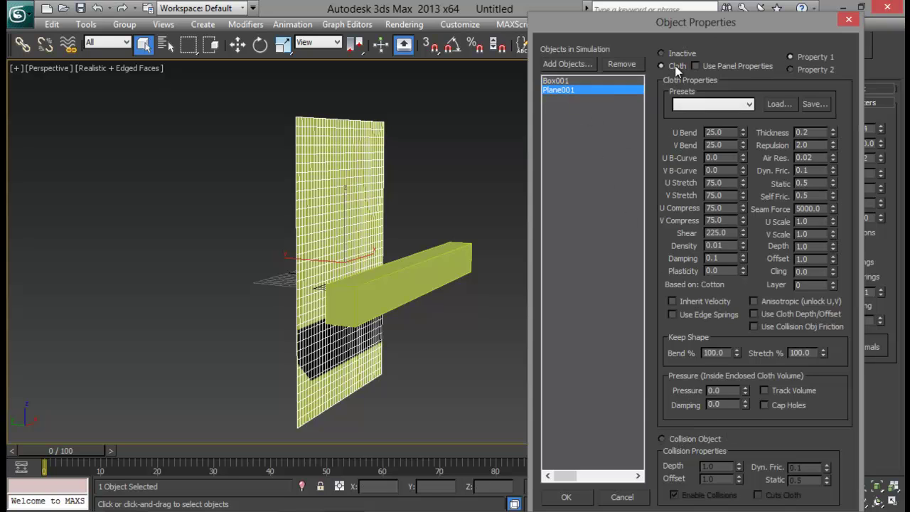
pyautogui.click(712, 106)
pyautogui.click(686, 135)
pyautogui.click(567, 496)
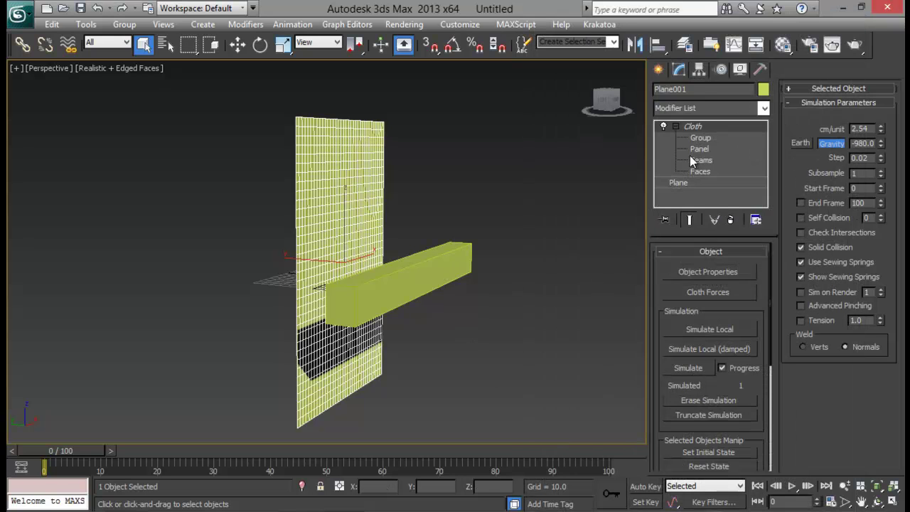
pyautogui.click(707, 136)
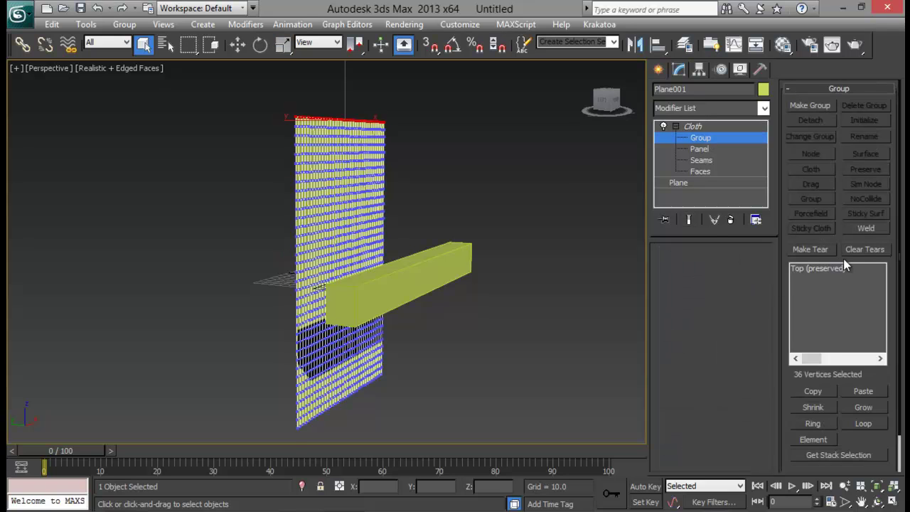
pyautogui.click(702, 138)
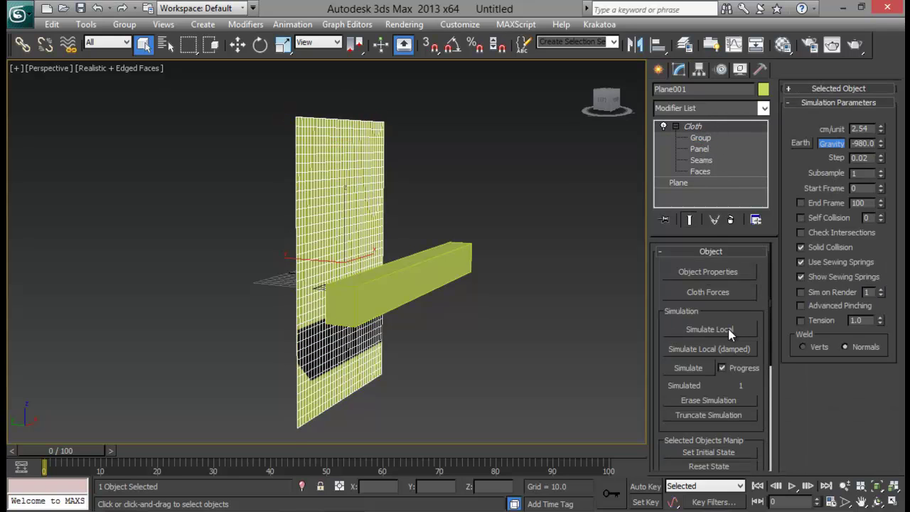
pyautogui.click(695, 366)
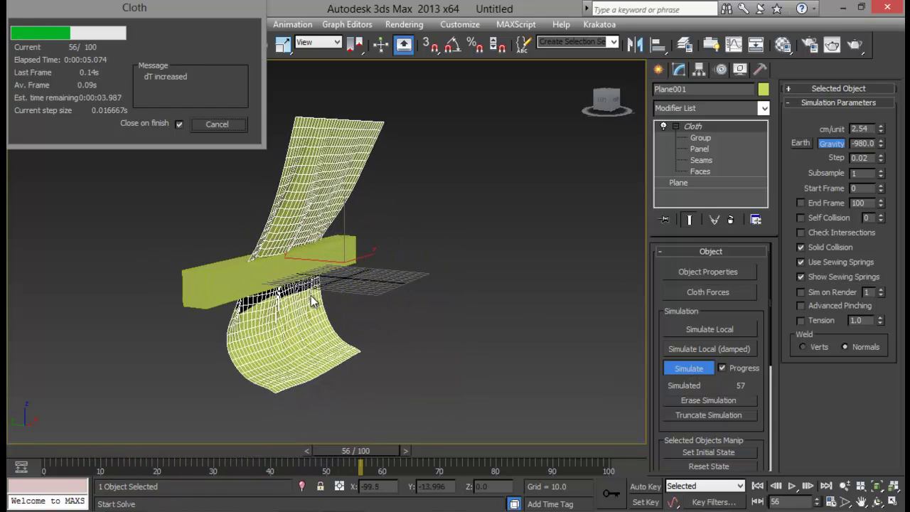
pyautogui.click(217, 123)
pyautogui.click(709, 402)
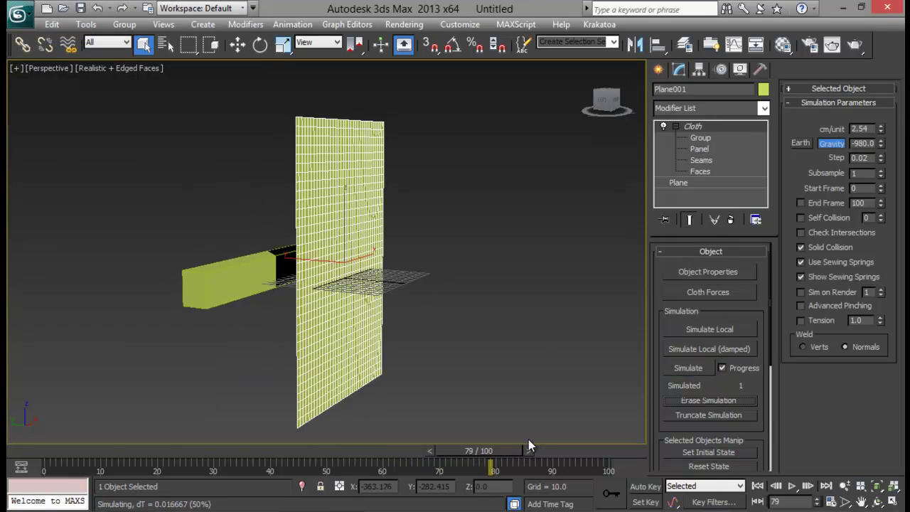
pyautogui.moveTo(498, 451)
pyautogui.mouseDown()
pyautogui.moveTo(79, 448)
pyautogui.moveTo(171, 432)
pyautogui.moveTo(141, 428)
pyautogui.moveTo(277, 425)
pyautogui.moveTo(7, 425)
pyautogui.mouseUp()
# Step: Enter the cloth's Group level and maximize and zoom the Front view
pyautogui.press('q')
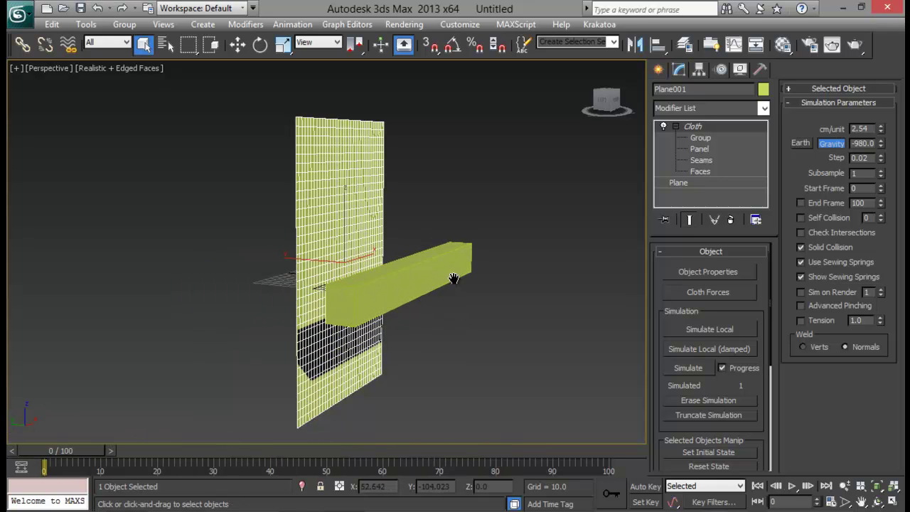
pyautogui.keyDown('alt'); pyautogui.moveTo(454, 277); pyautogui.dragTo(416, 227, button='middle'); pyautogui.keyUp('alt')
pyautogui.keyDown('alt'); pyautogui.moveTo(322, 242); pyautogui.dragTo(533, 268, button='middle'); pyautogui.keyUp('alt')
pyautogui.click(703, 137)
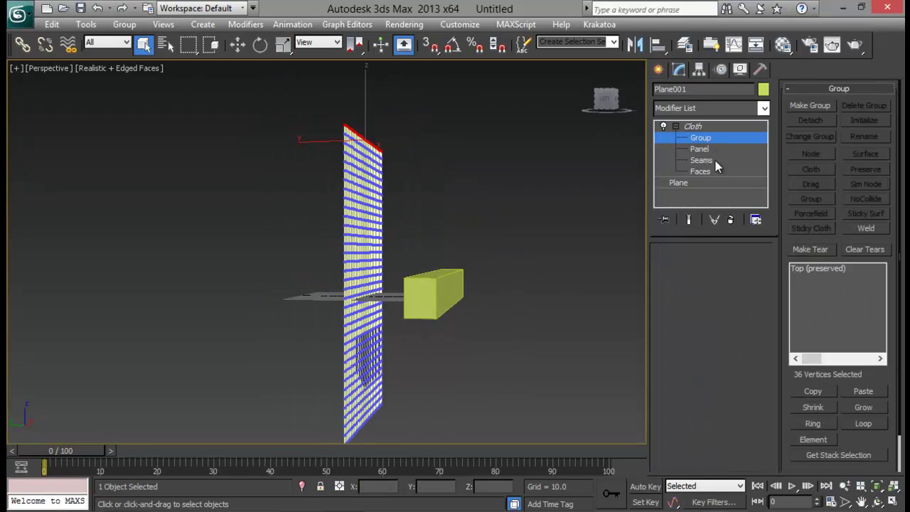
pyautogui.keyDown('alt'); pyautogui.moveTo(369, 260); pyautogui.dragTo(403, 263, button='middle'); pyautogui.keyUp('alt')
pyautogui.hotkey('alt', 'w')
pyautogui.middleClick(465, 186)
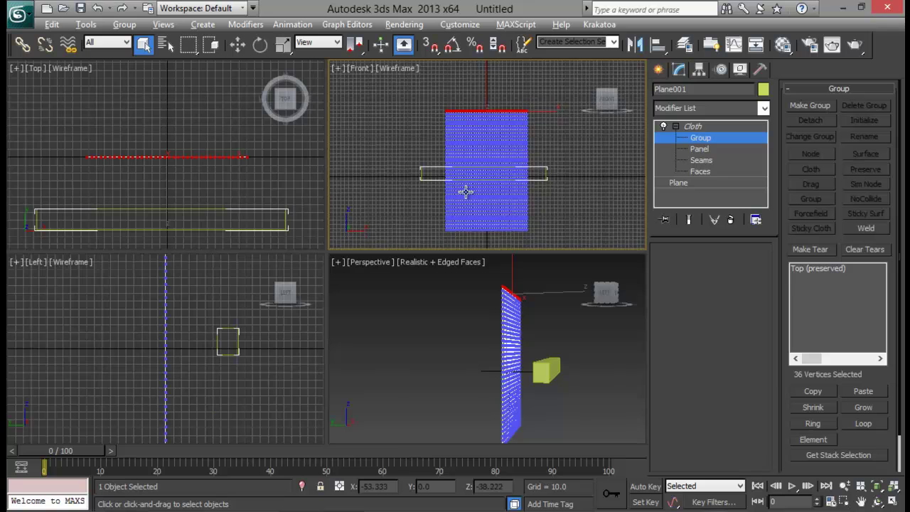
pyautogui.hotkey('alt', 'w')
pyautogui.scroll(2, 267, 257)
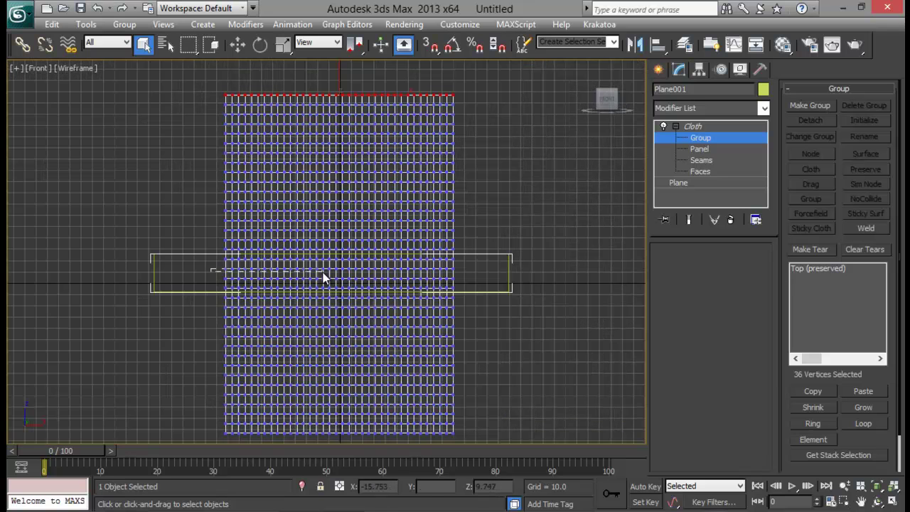
# Step: Select the middle vertex row level with the box and make a group named 'Tear'
pyautogui.moveTo(462, 268); pyautogui.dragTo(478, 268)
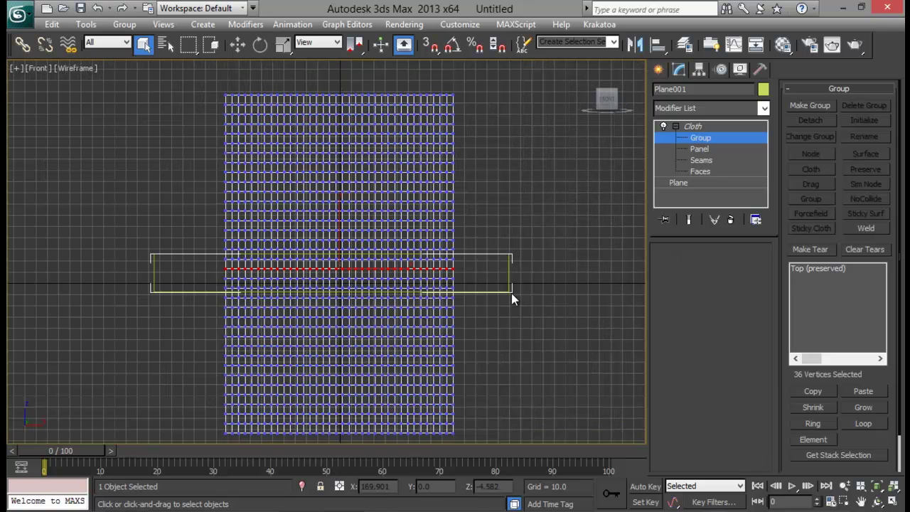
pyautogui.moveTo(434, 305); pyautogui.dragTo(435, 280, button='middle')
pyautogui.hotkey('alt', 'w')
pyautogui.middleClick(516, 359)
pyautogui.hotkey('alt', 'w')
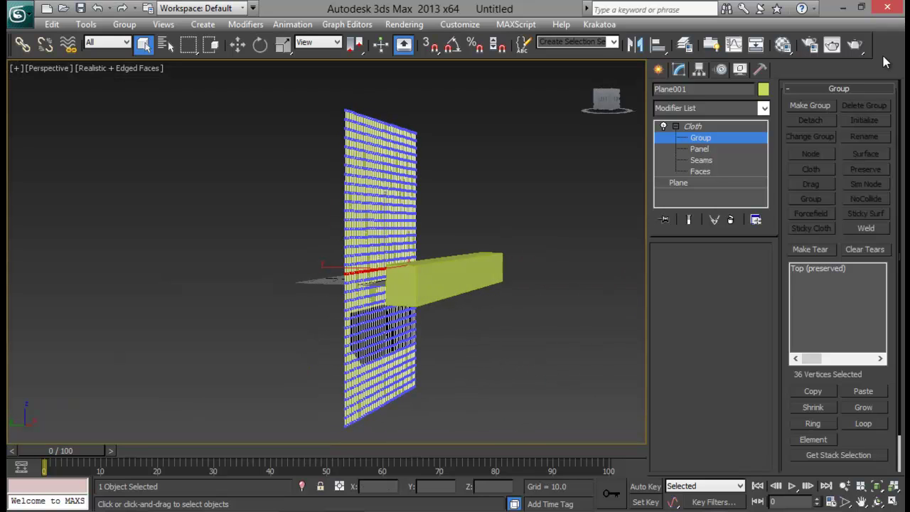
pyautogui.click(824, 255)
pyautogui.press('BackSpace')
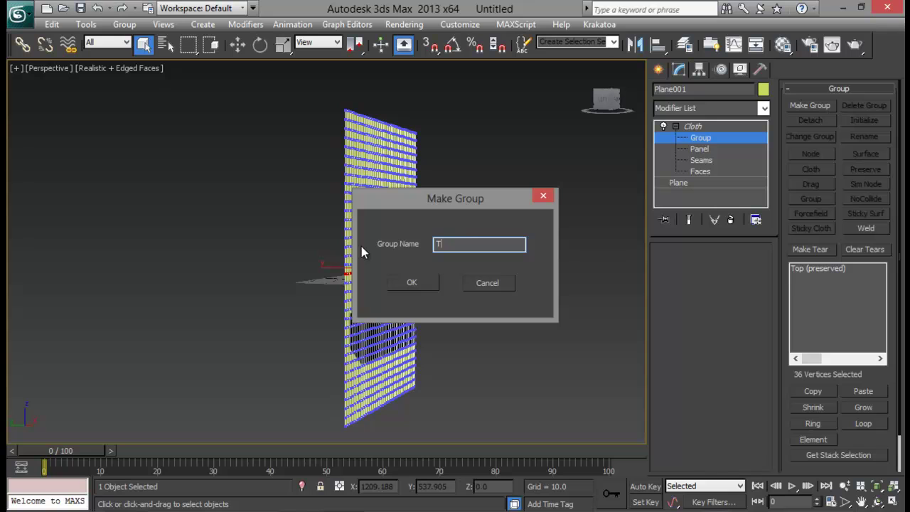
pyautogui.write('Tear')
pyautogui.press('Return')
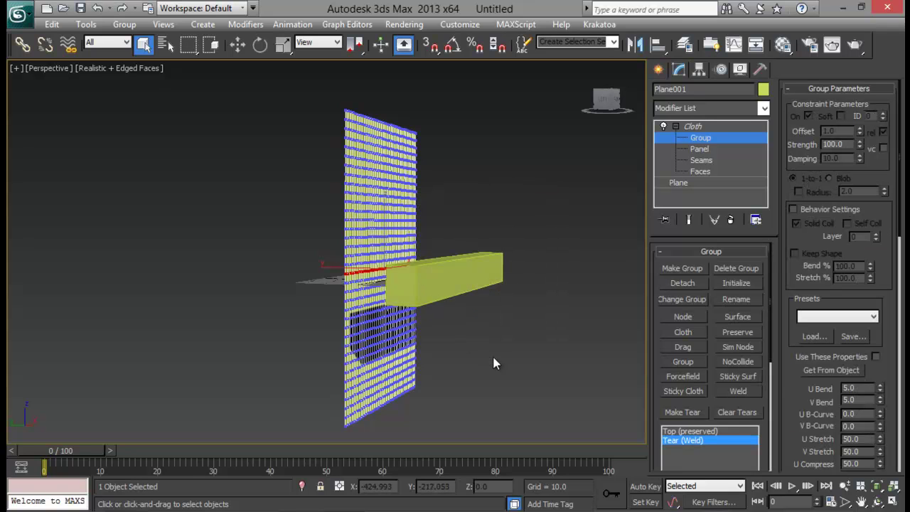
# Step: Leave Group level and enable Cuts Cloth for Box001 in the cloth Object Properties
pyautogui.click(693, 126)
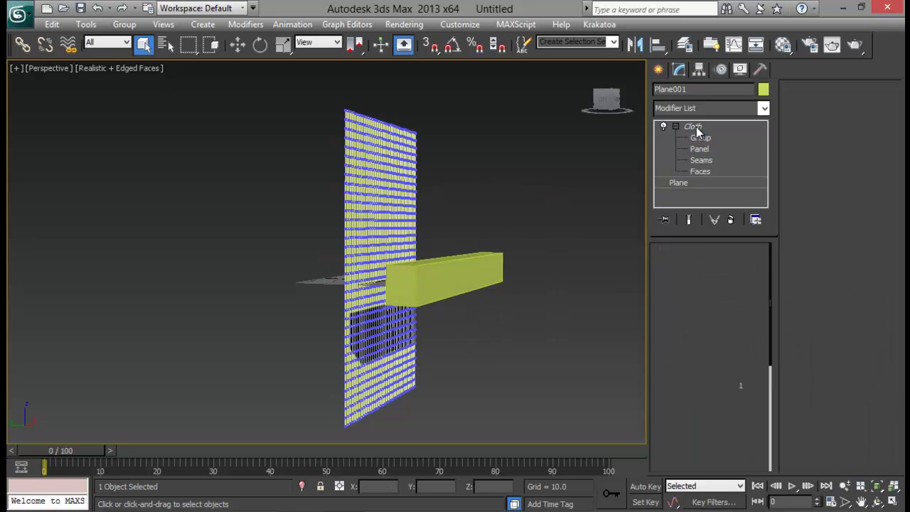
pyautogui.click(695, 276)
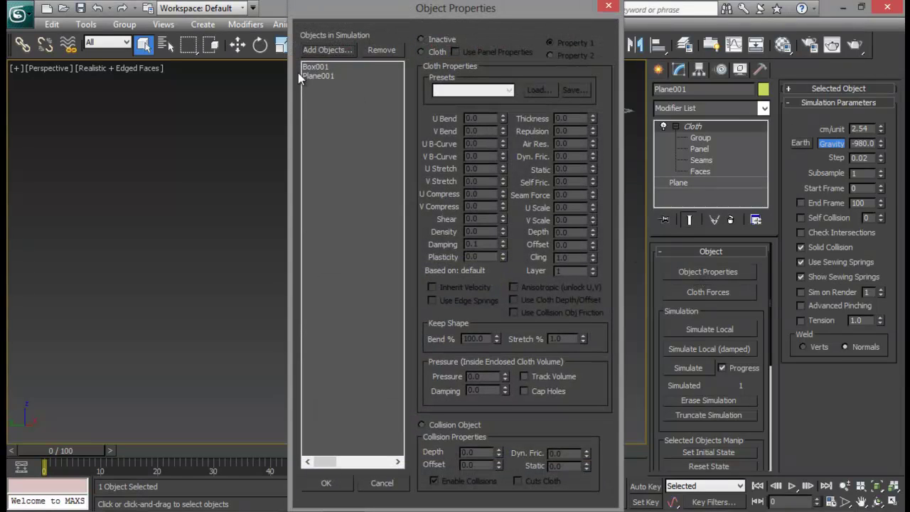
pyautogui.click(316, 67)
pyautogui.moveTo(467, 8); pyautogui.dragTo(318, 9)
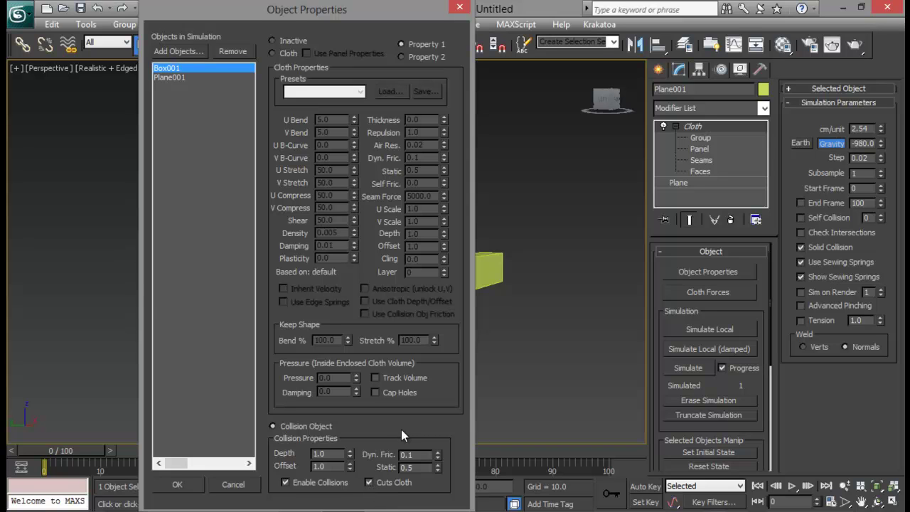
pyautogui.moveTo(364, 13); pyautogui.dragTo(703, 32)
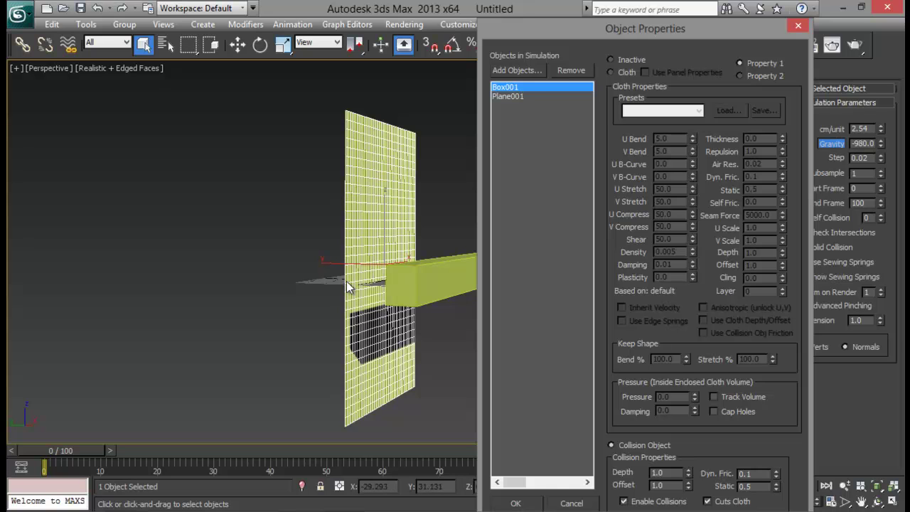
pyautogui.click(519, 502)
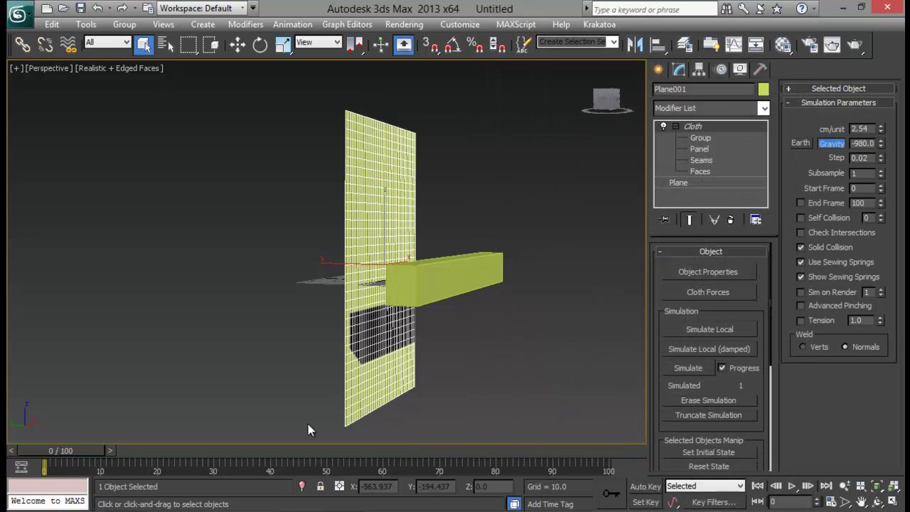
# Step: Run and stop the cloth simulation, rewind to frame 13, and zoom in on the tear
pyautogui.click(696, 368)
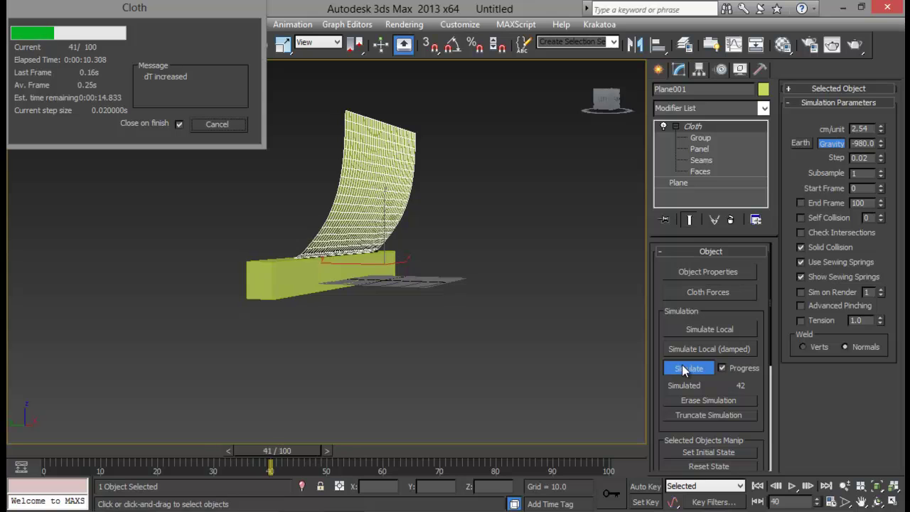
pyautogui.click(217, 124)
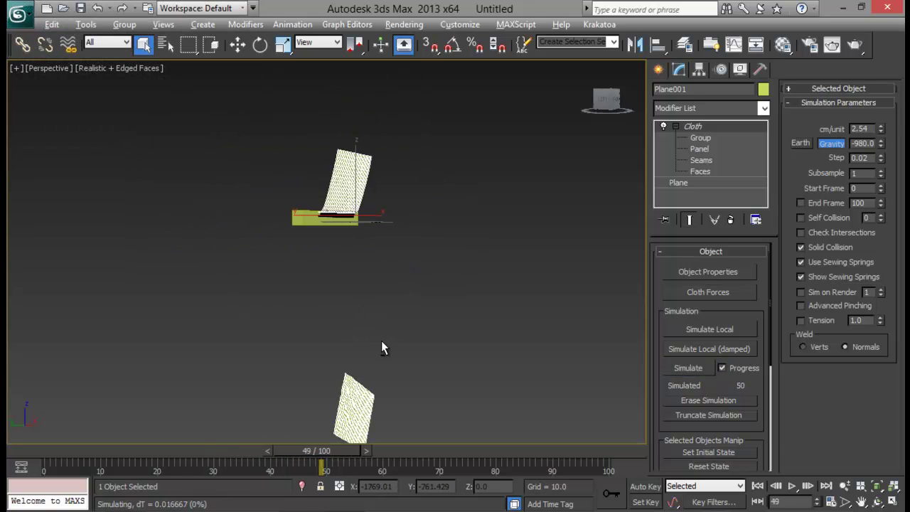
pyautogui.moveTo(348, 454); pyautogui.dragTo(160, 448)
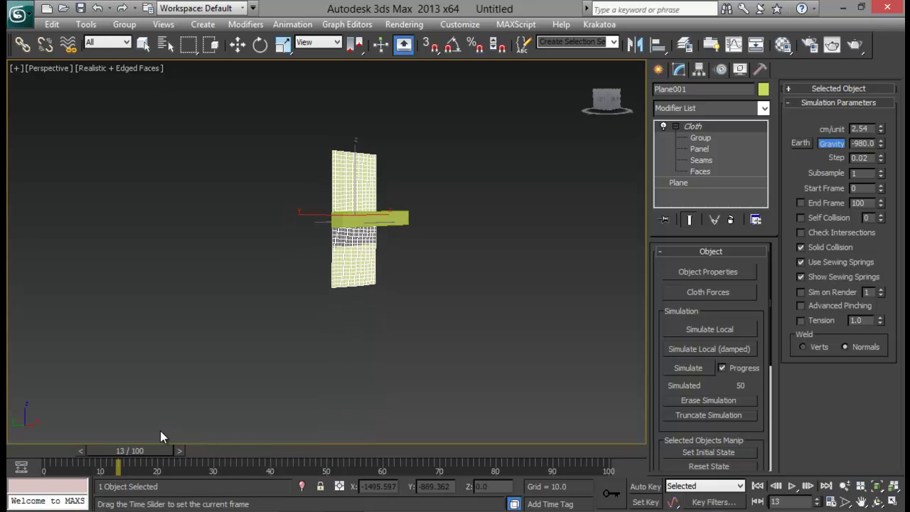
pyautogui.scroll(8, 393, 263)
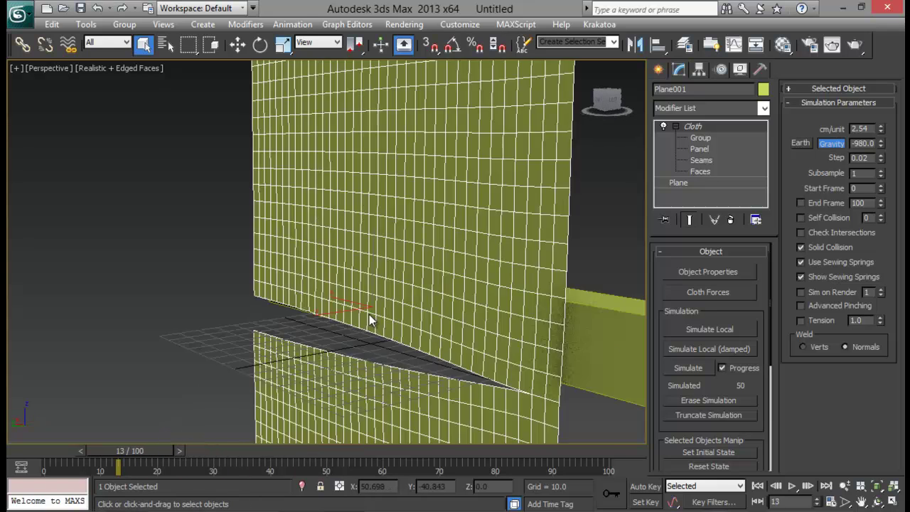
pyautogui.moveTo(441, 320)
pyautogui.keyDown('alt'); pyautogui.mouseDown(button='middle')
pyautogui.moveTo(416, 313)
pyautogui.moveTo(443, 324)
pyautogui.moveTo(547, 322)
pyautogui.moveTo(500, 329)
pyautogui.mouseUp(button='middle'); pyautogui.keyUp('alt')
# Step: Erase the cached cloth simulation and simulate it again from scratch
pyautogui.click(696, 401)
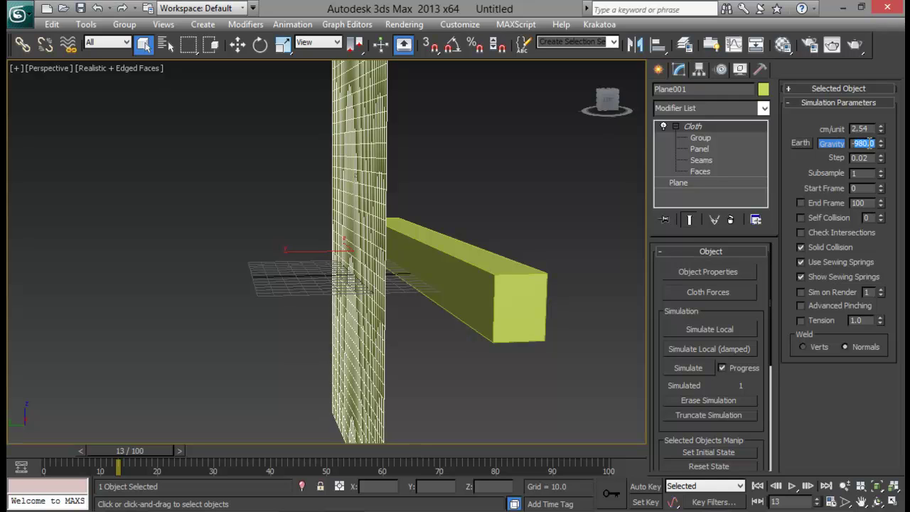
pyautogui.keyDown('alt'); pyautogui.moveTo(490, 302); pyautogui.dragTo(454, 295, button='middle'); pyautogui.keyUp('alt')
pyautogui.click(688, 367)
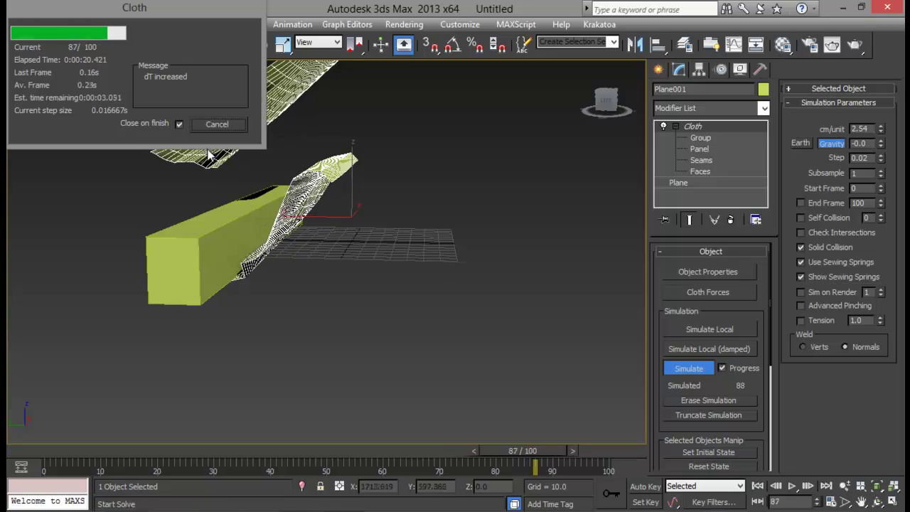
# Step: Cancel the simulation at frame 91, orbit around the draped cloth, then scrub back to frame 0
pyautogui.click(216, 124)
pyautogui.keyDown('alt'); pyautogui.moveTo(392, 186); pyautogui.dragTo(605, 232, button='middle'); pyautogui.keyUp('alt')
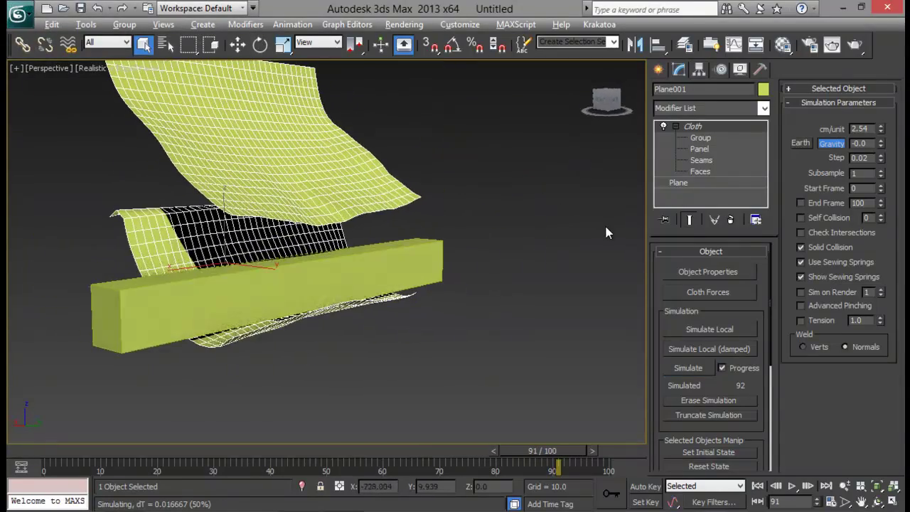
pyautogui.keyDown('alt'); pyautogui.moveTo(386, 240); pyautogui.dragTo(209, 195, button='middle'); pyautogui.keyUp('alt')
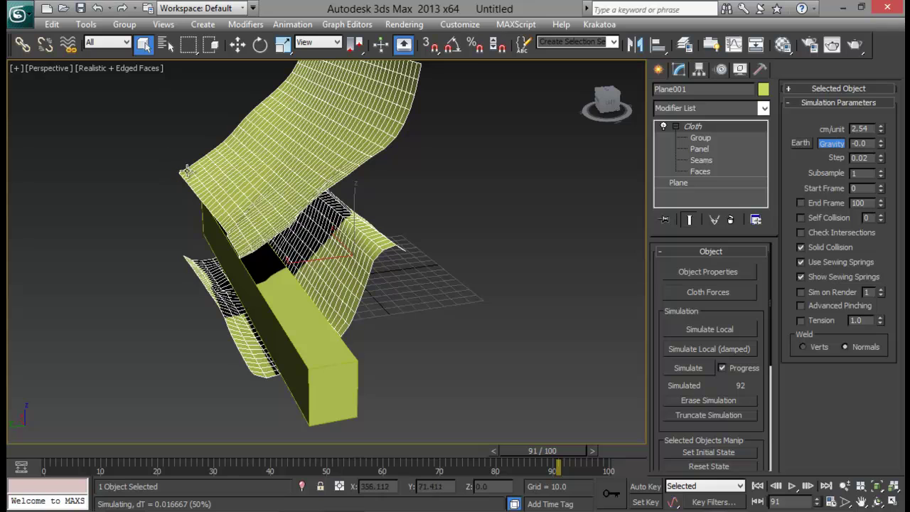
pyautogui.keyDown('alt'); pyautogui.moveTo(202, 221); pyautogui.dragTo(388, 237, button='middle'); pyautogui.keyUp('alt')
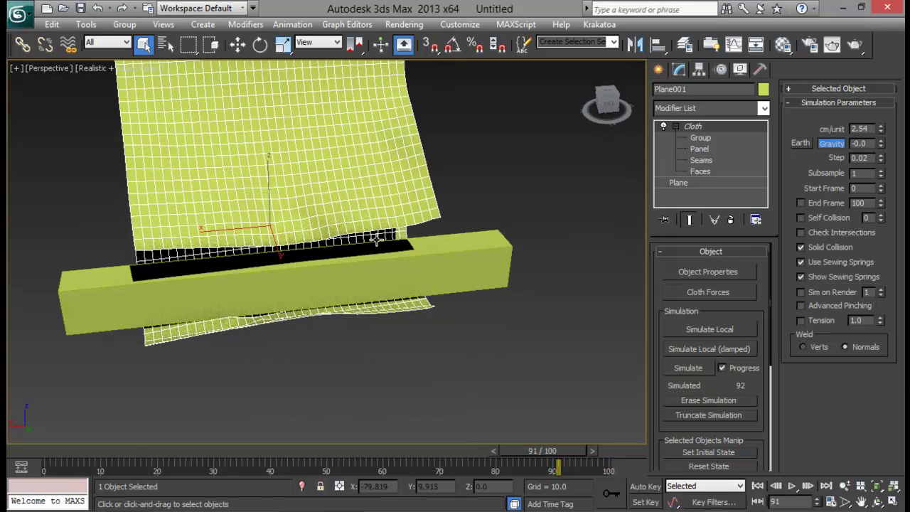
pyautogui.keyDown('alt'); pyautogui.moveTo(455, 239); pyautogui.dragTo(293, 217, button='middle'); pyautogui.keyUp('alt')
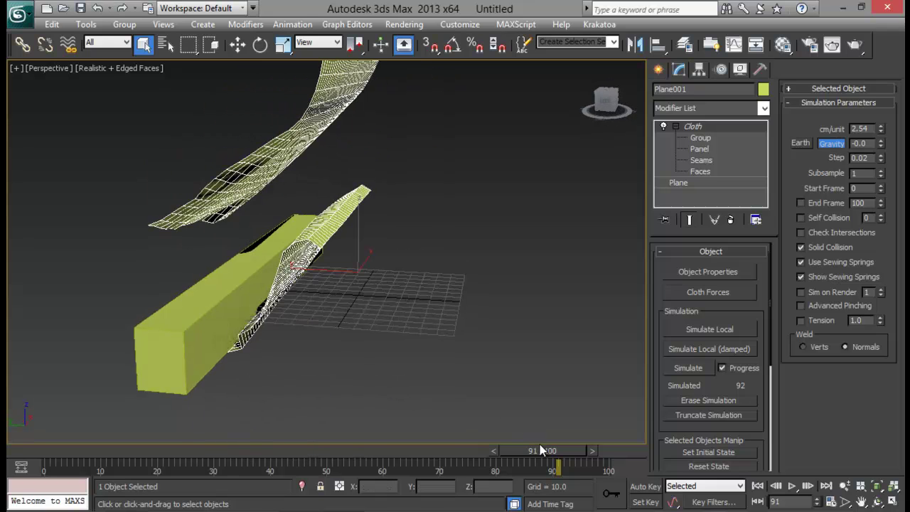
pyautogui.moveTo(540, 450); pyautogui.dragTo(28, 450)
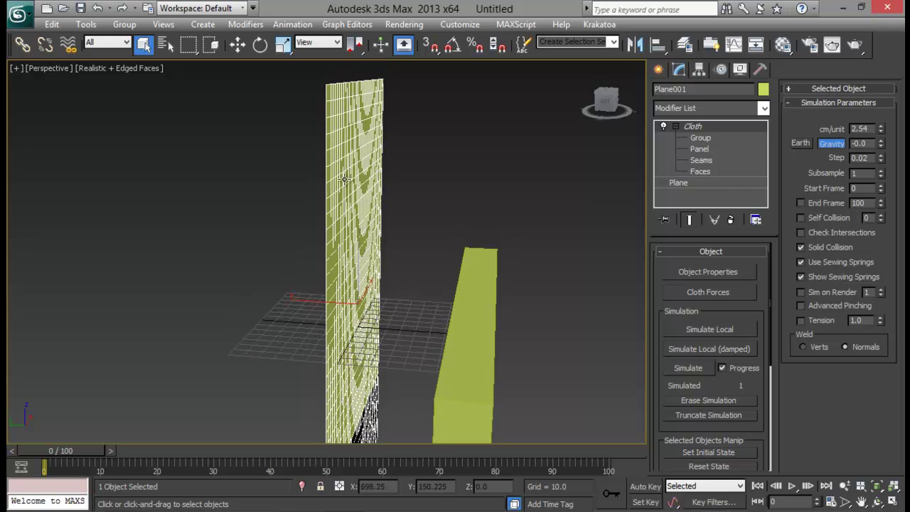
# Step: Delete the old cloth plane and draw a new plane in the maximized Front view
pyautogui.press('Delete')
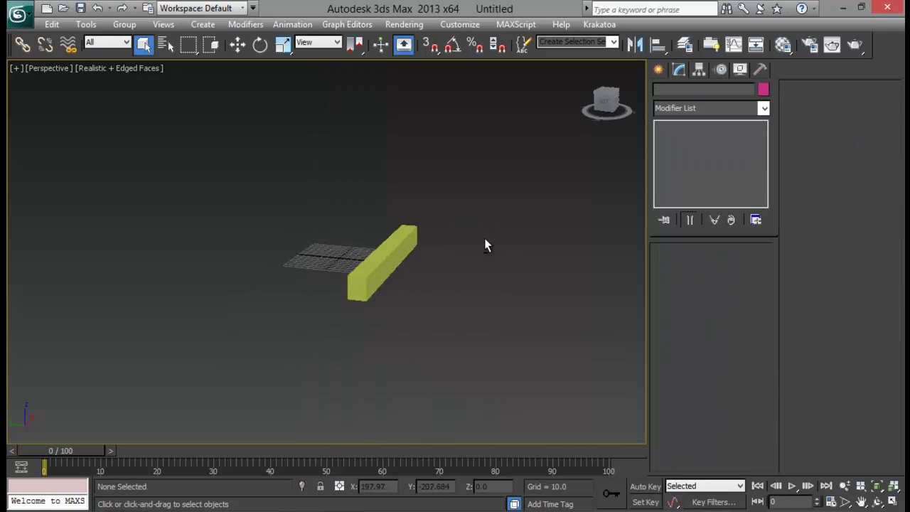
pyautogui.click(658, 70)
pyautogui.click(738, 219)
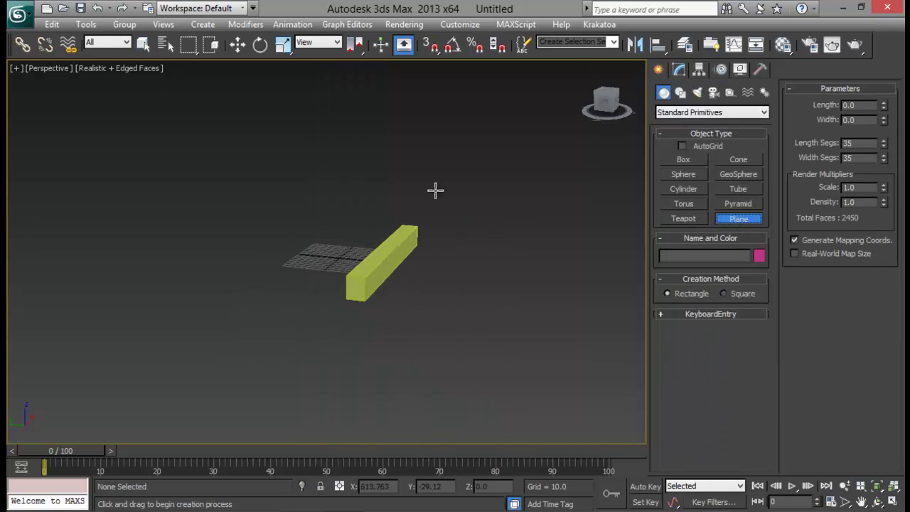
pyautogui.hotkey('alt', 'w')
pyautogui.hotkey('alt', 'w')
pyautogui.scroll(-3, 498, 139)
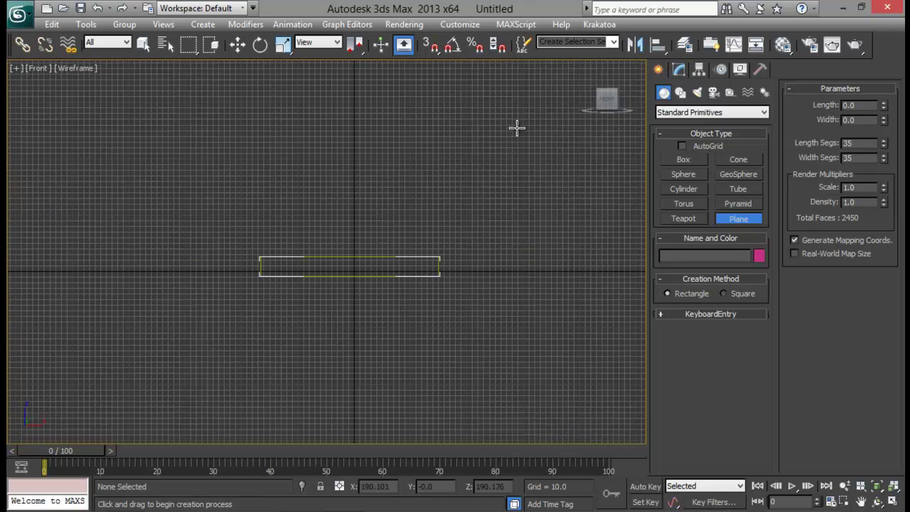
pyautogui.moveTo(278, 125); pyautogui.dragTo(425, 406)
pyautogui.rightClick(518, 299)
# Step: Set the new plane's Length and Width Segs to 1 and view it in perspective
pyautogui.click(679, 69)
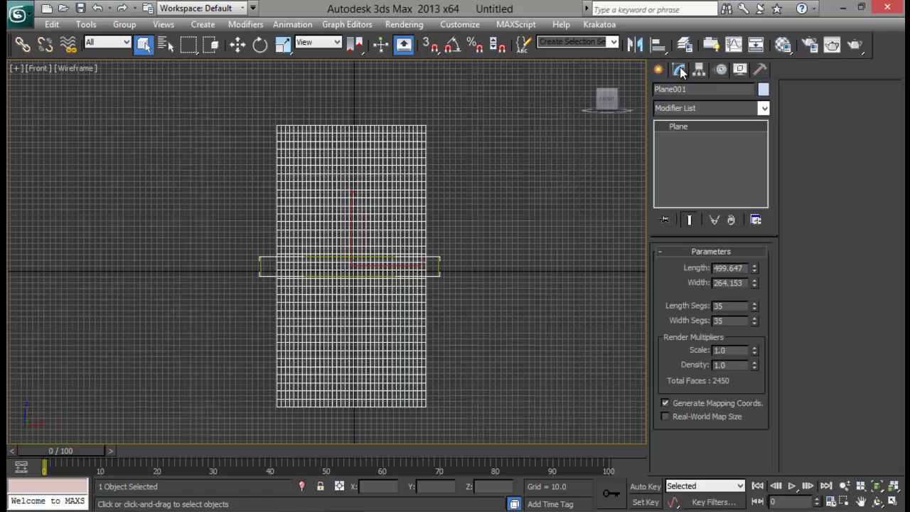
pyautogui.rightClick(755, 306)
pyautogui.rightClick(754, 319)
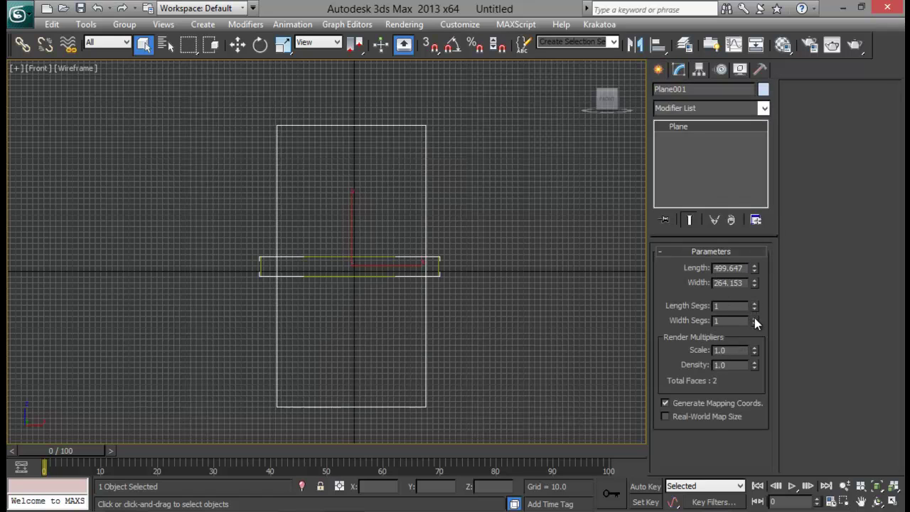
pyautogui.hotkey('alt', 'w')
pyautogui.click(486, 297)
pyautogui.hotkey('alt', 'w')
pyautogui.keyDown('alt'); pyautogui.moveTo(486, 297); pyautogui.dragTo(341, 169, button='middle'); pyautogui.keyUp('alt')
pyautogui.rightClick(342, 169)
# Step: Convert the plane to NURBS and set Delaunay surface approximation capped at 2500 triangles
pyautogui.moveTo(378, 299)
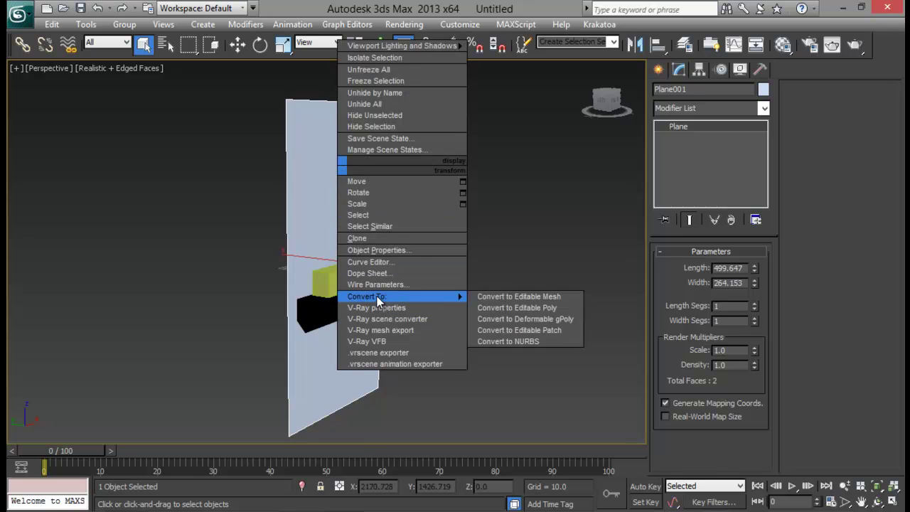
pyautogui.click(531, 342)
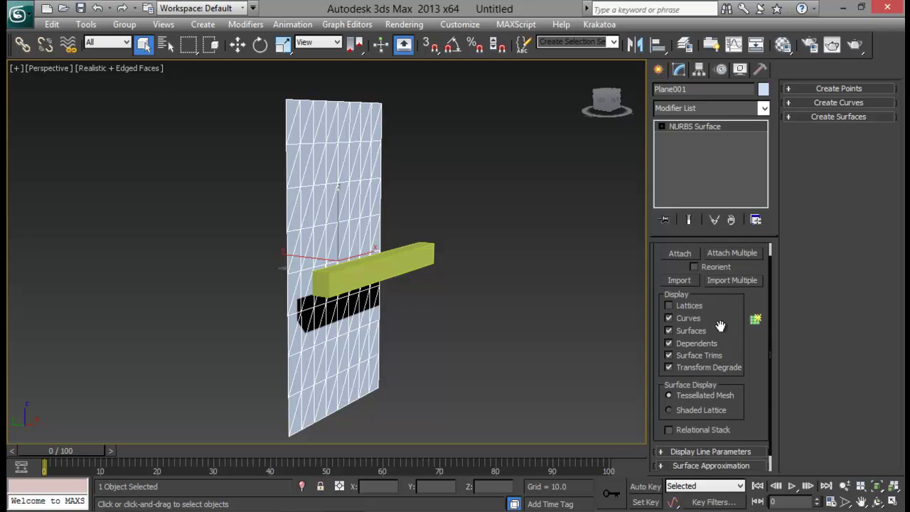
pyautogui.scroll(-1, 719, 246)
pyautogui.click(715, 450)
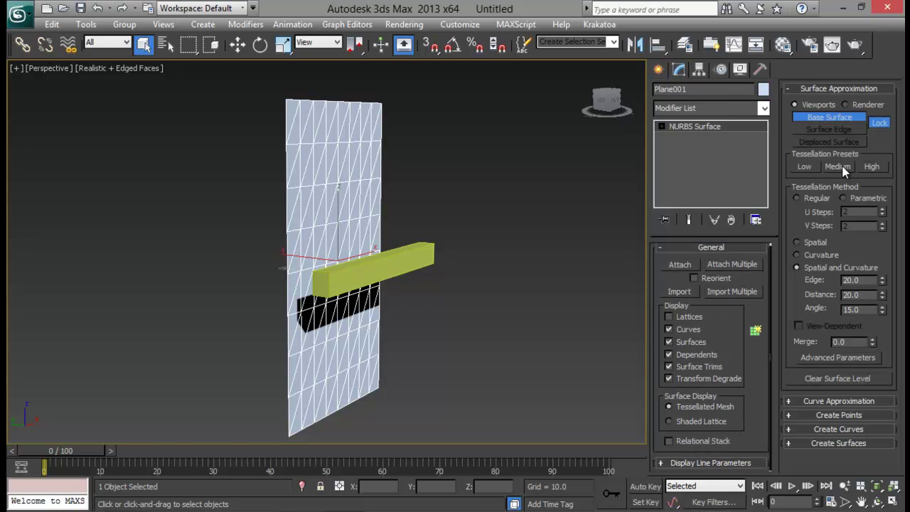
pyautogui.click(835, 358)
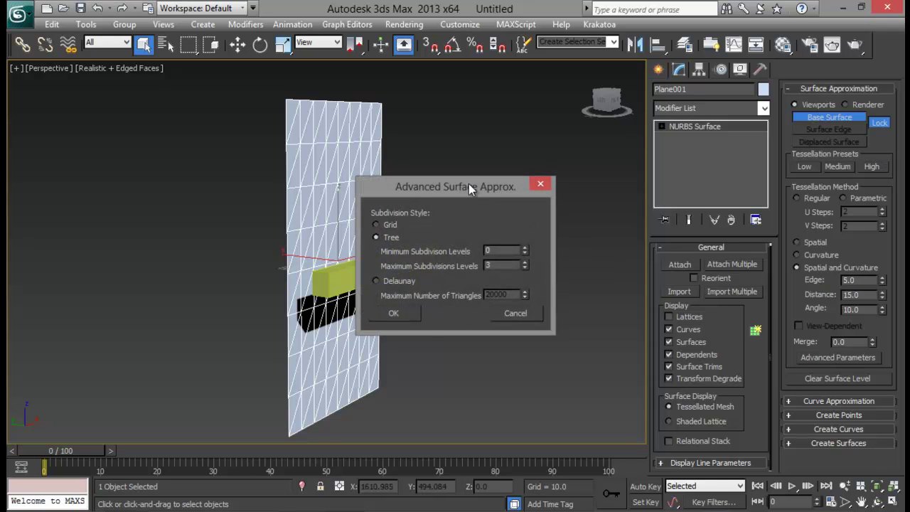
pyautogui.moveTo(468, 183); pyautogui.dragTo(525, 152)
pyautogui.click(465, 244)
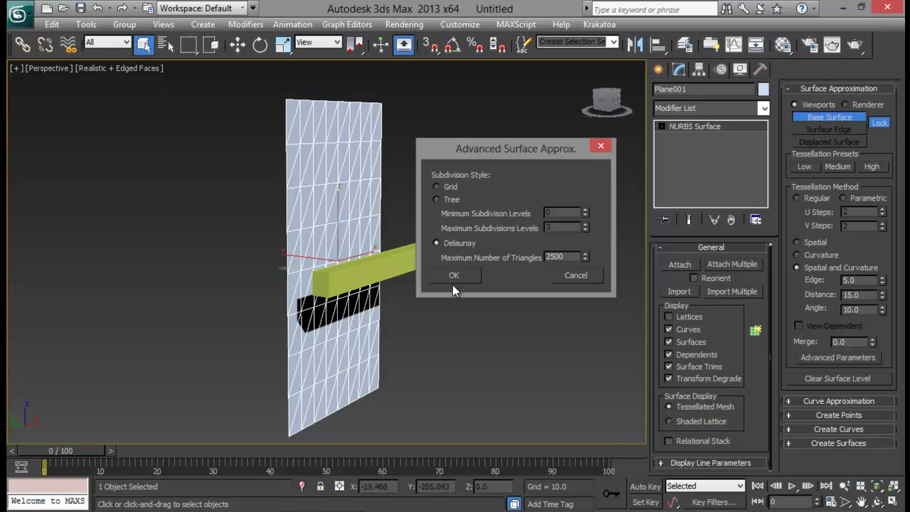
pyautogui.click(452, 273)
# Step: Orbit and zoom out to inspect the densely triangulated plane from several angles
pyautogui.keyDown('alt'); pyautogui.moveTo(449, 180); pyautogui.dragTo(345, 158, button='middle'); pyautogui.keyUp('alt')
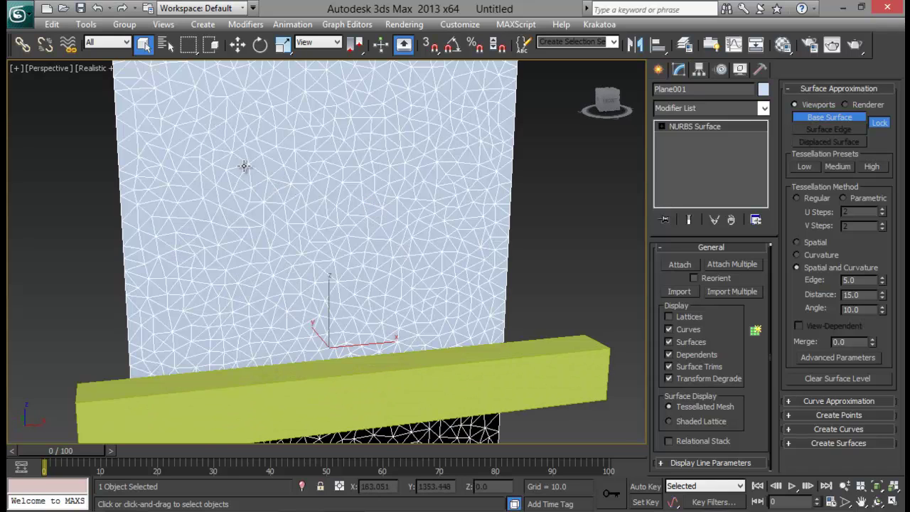
pyautogui.keyDown('ctrl'); pyautogui.keyDown('alt'); pyautogui.moveTo(244, 165); pyautogui.dragTo(317, 168, button='middle'); pyautogui.keyUp('alt'); pyautogui.keyUp('ctrl')
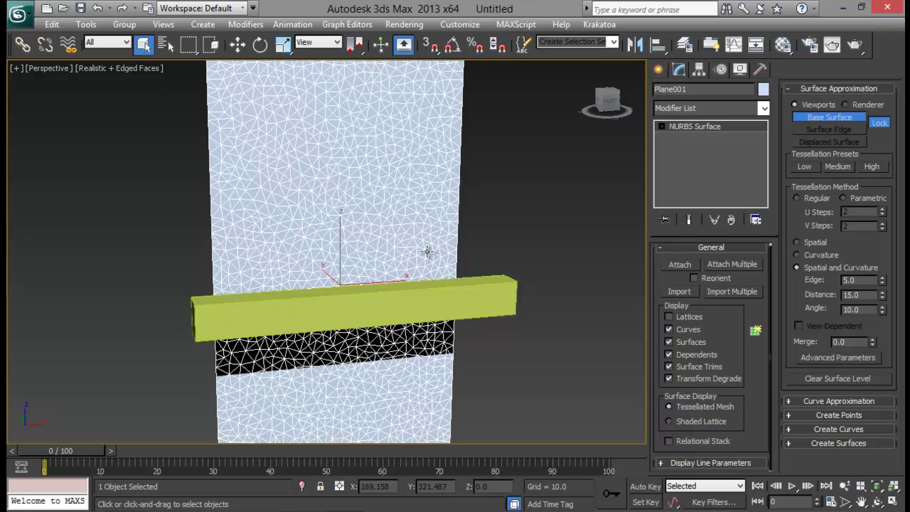
pyautogui.scroll(-3, 171, 215)
pyautogui.keyDown('alt'); pyautogui.moveTo(540, 284); pyautogui.dragTo(401, 288, button='middle'); pyautogui.keyUp('alt')
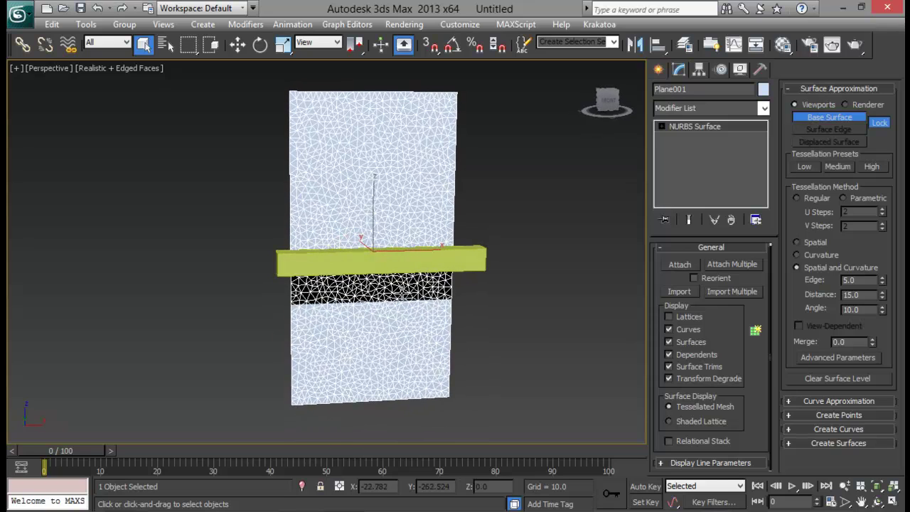
pyautogui.keyDown('alt'); pyautogui.moveTo(441, 180); pyautogui.dragTo(276, 200, button='middle'); pyautogui.keyUp('alt')
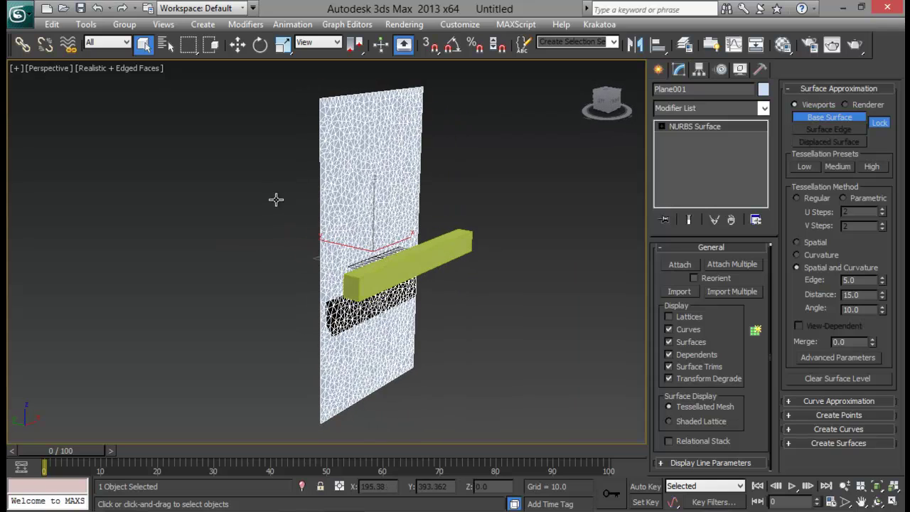
pyautogui.rightClick(371, 165)
# Step: Convert the plane to an Editable Poly and orbit to a front-facing view
pyautogui.moveTo(398, 294)
pyautogui.click(547, 304)
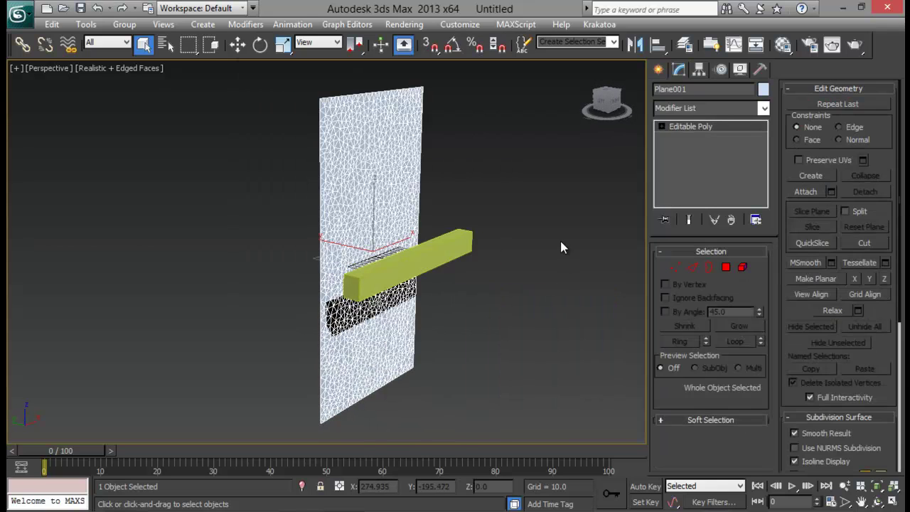
pyautogui.keyDown('alt'); pyautogui.moveTo(560, 241); pyautogui.dragTo(343, 95, button='middle'); pyautogui.keyUp('alt')
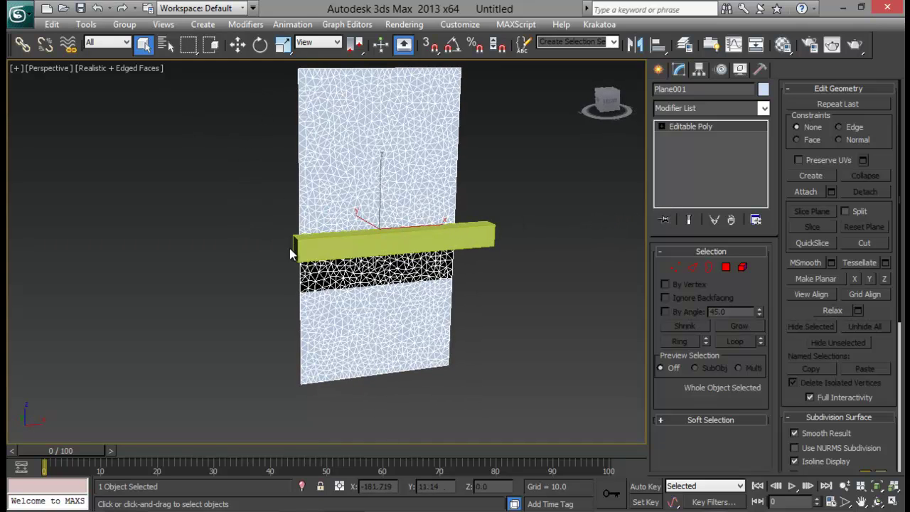
pyautogui.keyDown('alt'); pyautogui.moveTo(388, 155); pyautogui.dragTo(431, 189, button='middle'); pyautogui.keyUp('alt')
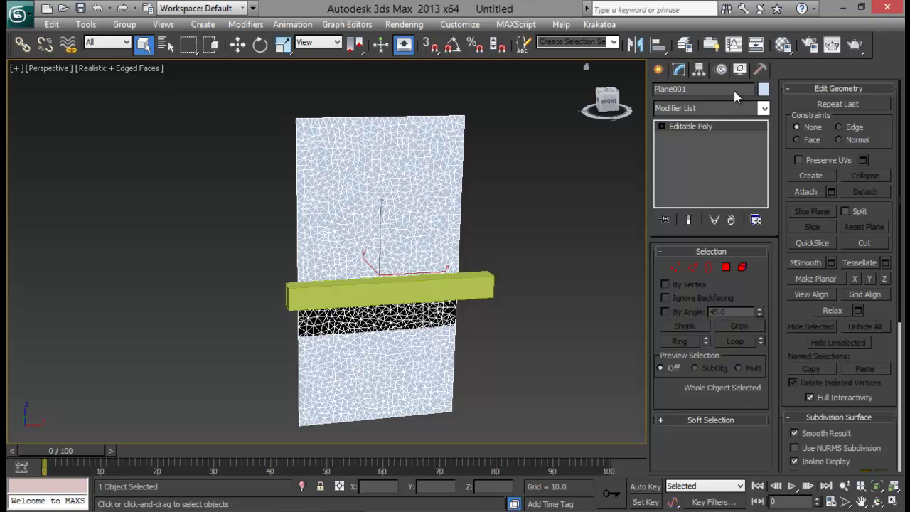
# Step: Add an HSDS modifier and select a band of polygons around the box
pyautogui.click(738, 108)
pyautogui.scroll(-5, 716, 334)
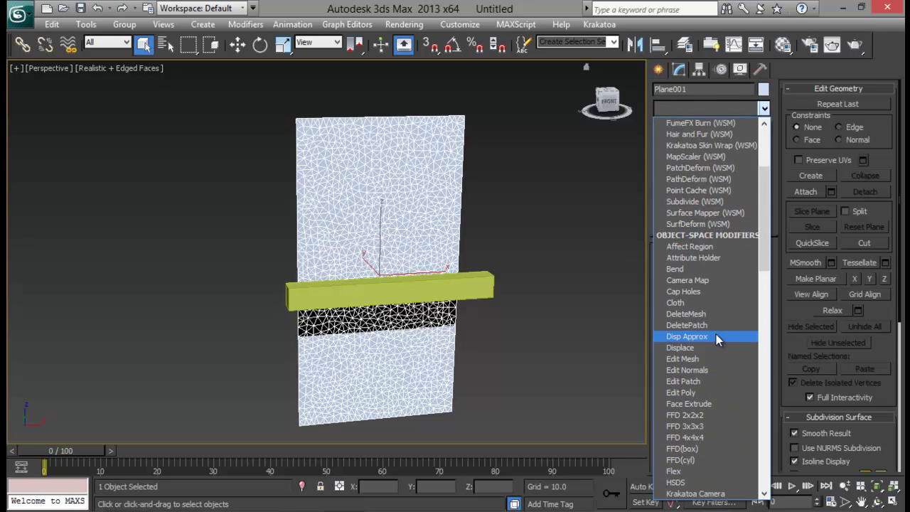
pyautogui.scroll(-1, 716, 335)
pyautogui.click(687, 415)
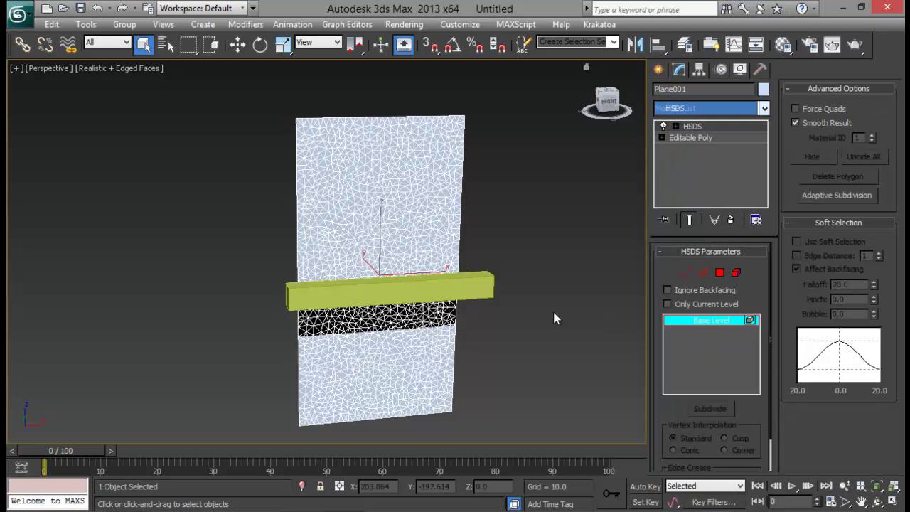
pyautogui.click(719, 272)
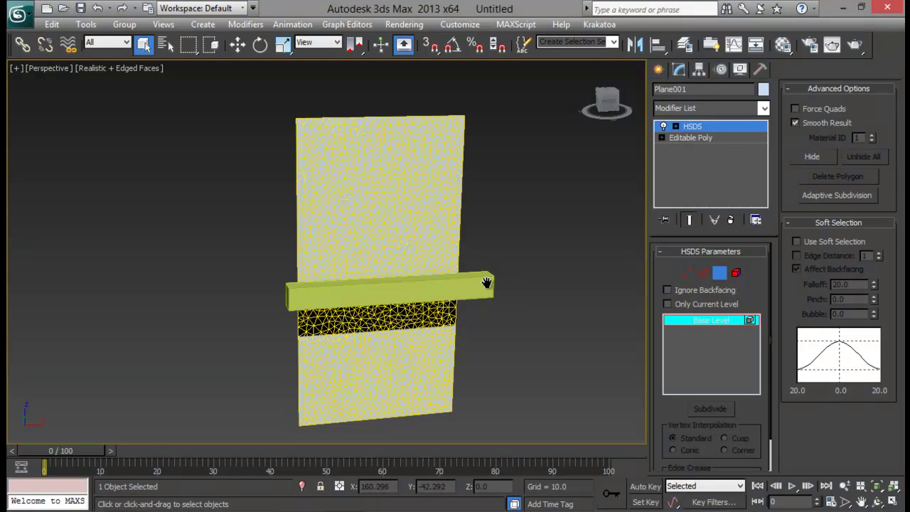
pyautogui.moveTo(489, 276); pyautogui.dragTo(309, 188, button='middle')
pyautogui.moveTo(226, 175); pyautogui.dragTo(497, 264)
pyautogui.moveTo(245, 154); pyautogui.dragTo(246, 164, button='middle')
pyautogui.moveTo(540, 277); pyautogui.dragTo(541, 278)
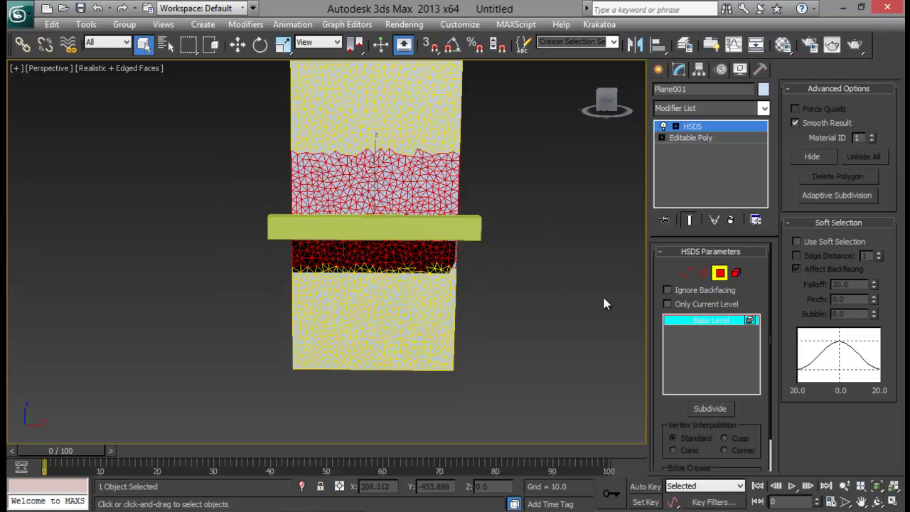
# Step: Subdivide the selected faces one level and orbit to inspect the denser mesh
pyautogui.click(715, 411)
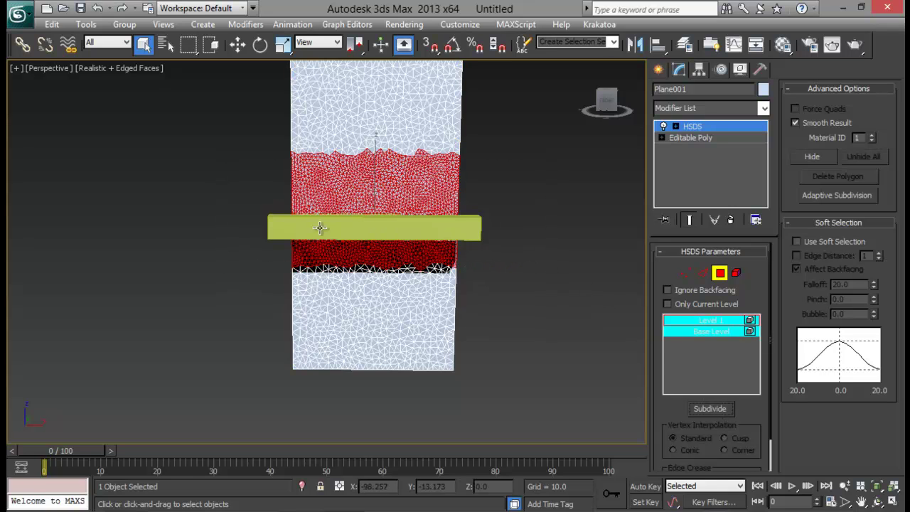
pyautogui.keyDown('alt'); pyautogui.moveTo(372, 192); pyautogui.dragTo(597, 191, button='middle'); pyautogui.keyUp('alt')
pyautogui.keyDown('alt'); pyautogui.moveTo(400, 187); pyautogui.dragTo(459, 192, button='middle'); pyautogui.keyUp('alt')
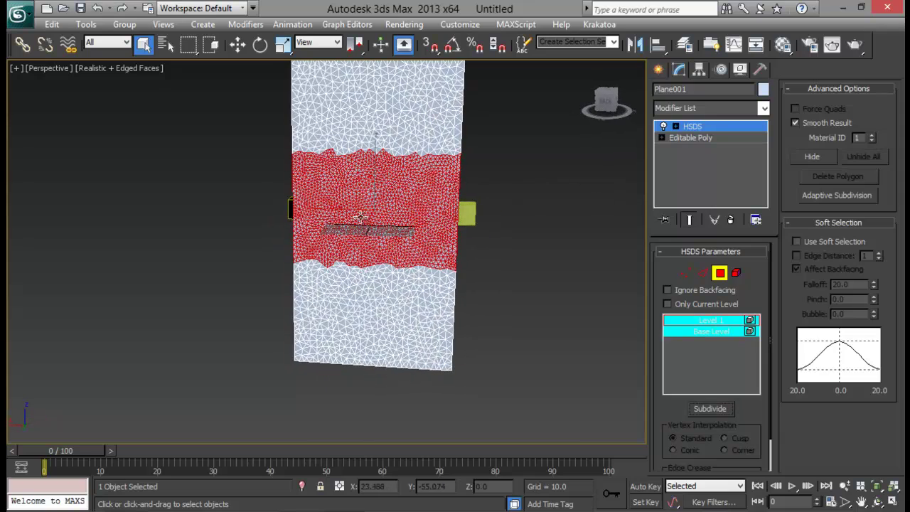
pyautogui.keyDown('alt'); pyautogui.moveTo(419, 217); pyautogui.dragTo(329, 215, button='middle'); pyautogui.keyUp('alt')
pyautogui.keyDown('alt'); pyautogui.moveTo(378, 184); pyautogui.dragTo(337, 241, button='middle'); pyautogui.keyUp('alt')
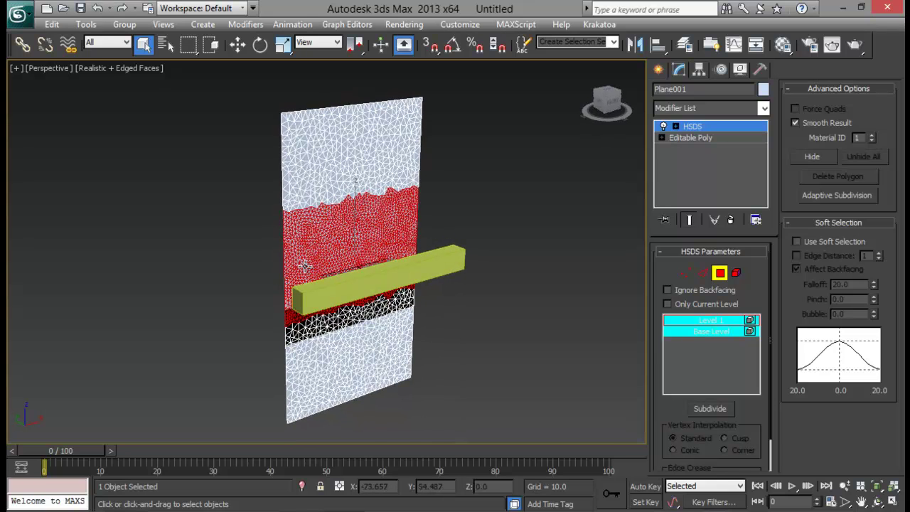
# Step: Undo that subdivision, select a narrower band at the box, and subdivide it one level
pyautogui.hotkey('ctrl', 'z')
pyautogui.keyDown('alt'); pyautogui.moveTo(384, 247); pyautogui.dragTo(339, 235, button='middle'); pyautogui.keyUp('alt')
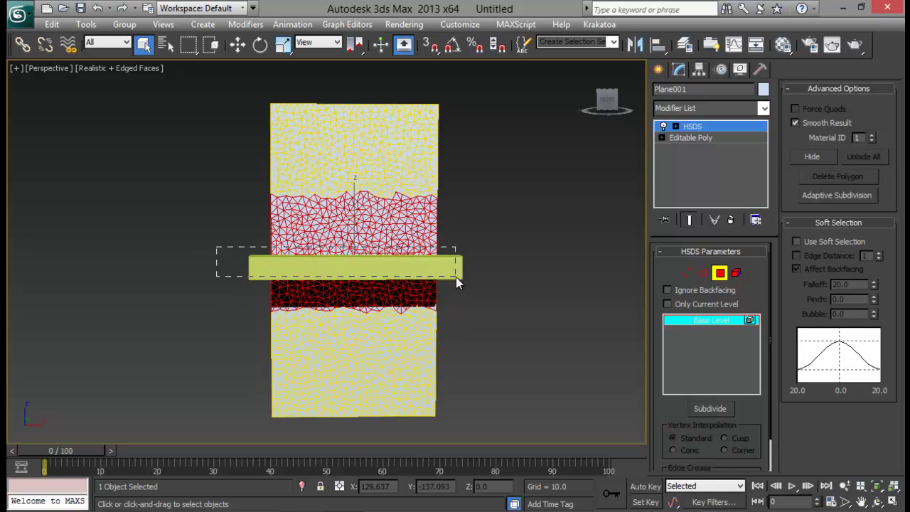
pyautogui.moveTo(456, 276); pyautogui.dragTo(470, 279)
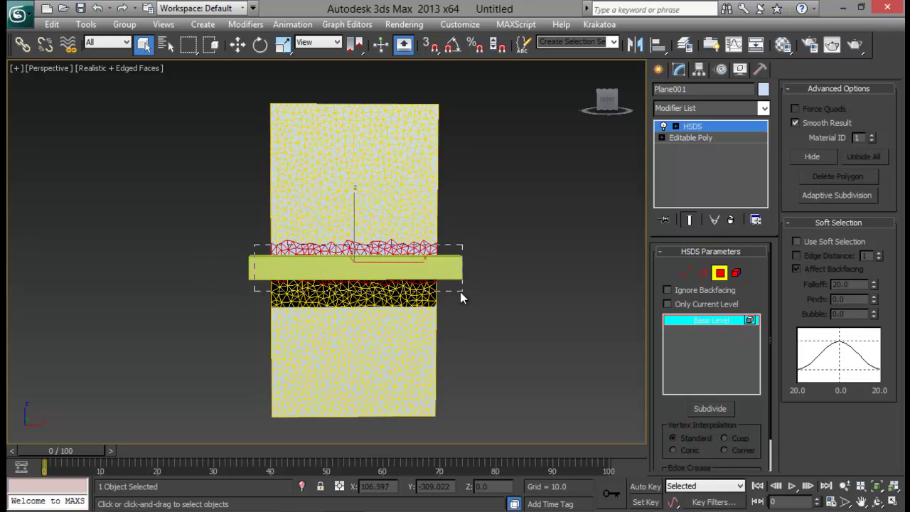
pyautogui.keyDown('alt'); pyautogui.moveTo(460, 292); pyautogui.dragTo(615, 295, button='middle'); pyautogui.keyUp('alt')
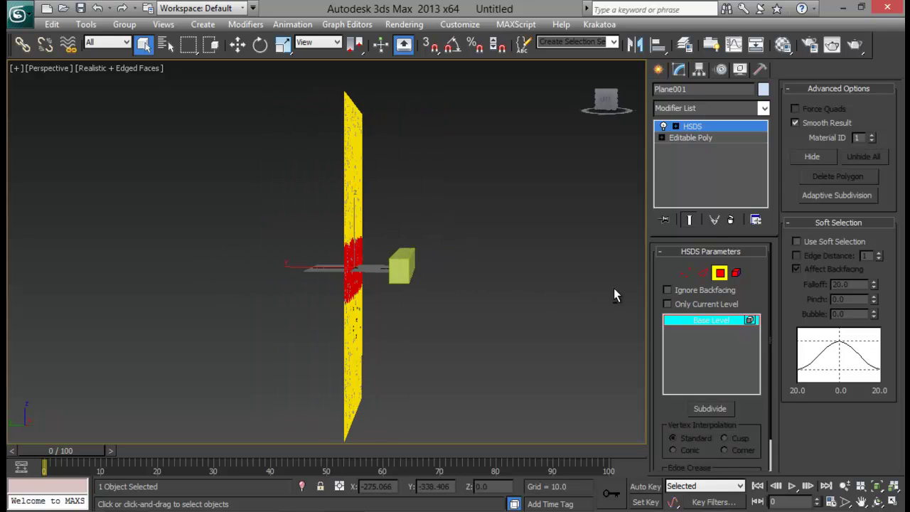
pyautogui.click(709, 408)
# Step: Collapse the subdivided plane into an Editable Poly and view it at an angle
pyautogui.keyDown('alt'); pyautogui.moveTo(298, 260); pyautogui.dragTo(488, 229, button='middle'); pyautogui.keyUp('alt')
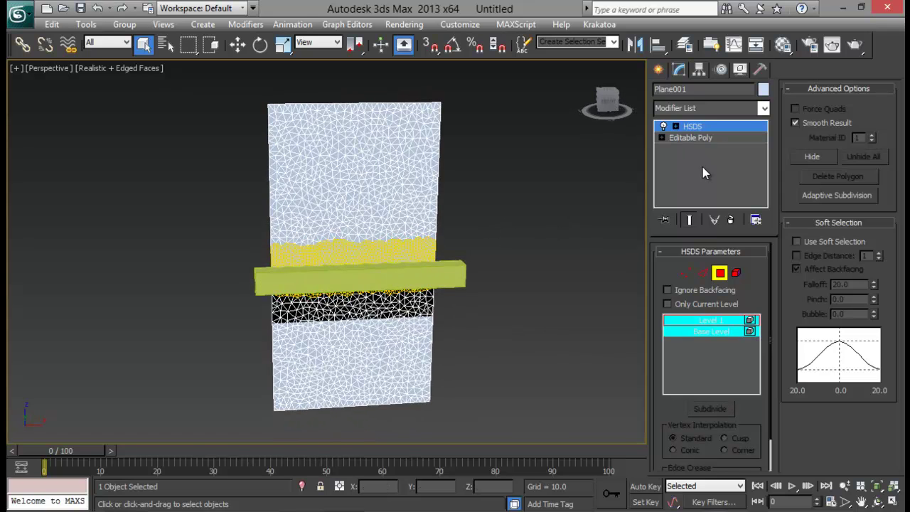
pyautogui.rightClick(395, 185)
pyautogui.moveTo(455, 315)
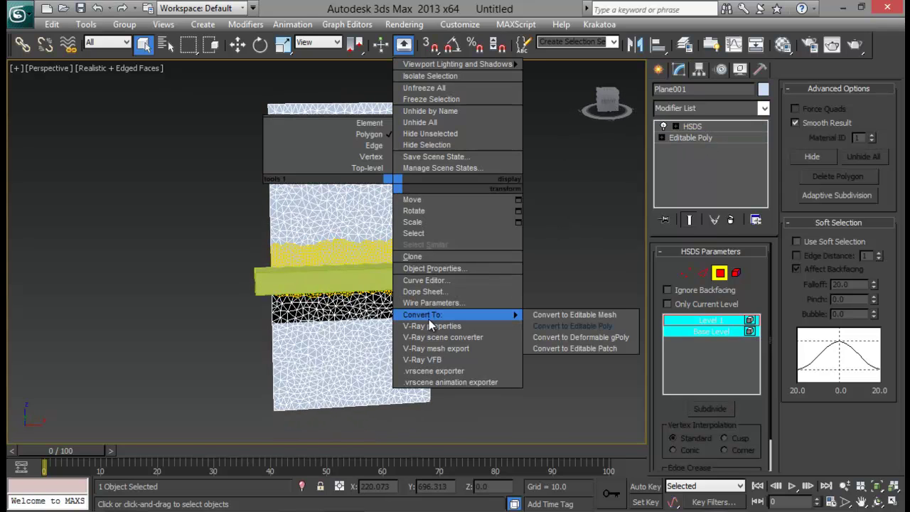
pyautogui.click(565, 334)
pyautogui.click(557, 231)
pyautogui.click(365, 211)
pyautogui.keyDown('alt'); pyautogui.moveTo(365, 211); pyautogui.dragTo(498, 177, button='middle'); pyautogui.keyUp('alt')
# Step: Add a Cloth modifier to the plane via the modifier list
pyautogui.click(659, 70)
pyautogui.click(679, 69)
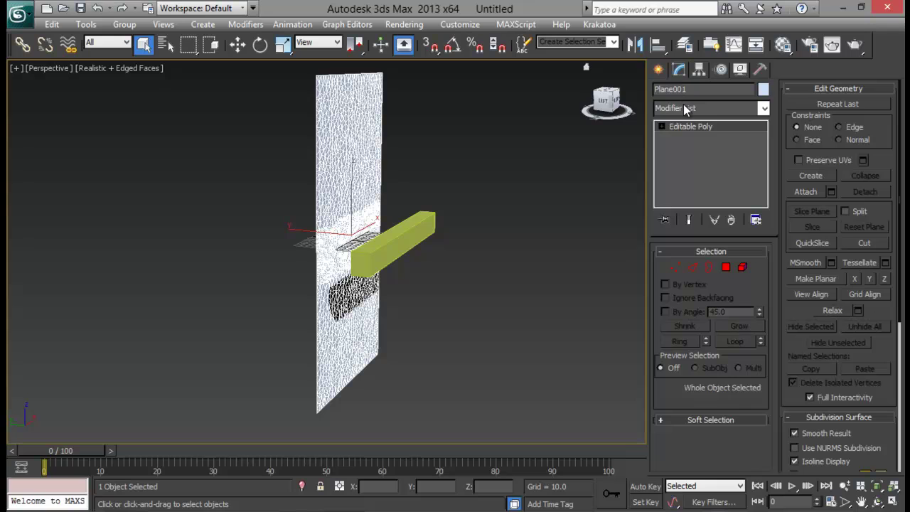
pyautogui.click(684, 107)
pyautogui.write('cl')
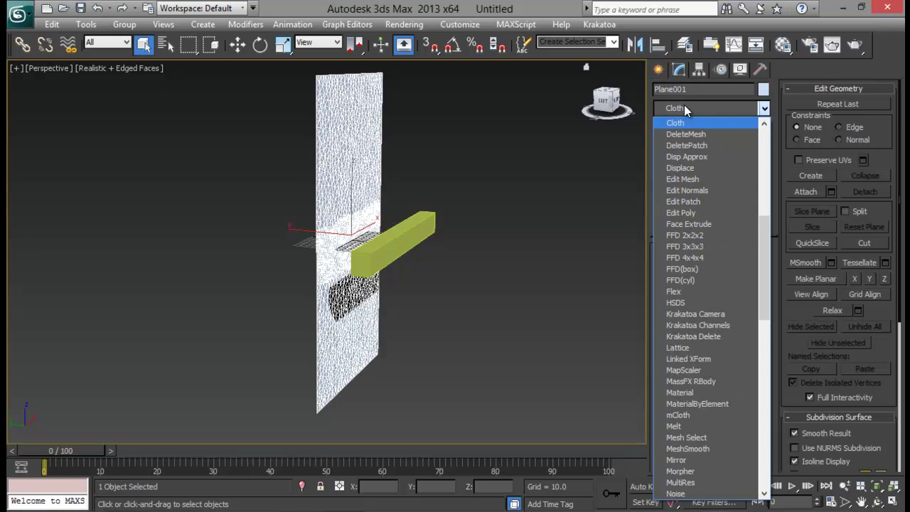
pyautogui.press('Return')
# Step: In Object Properties, set Plane001 as cloth with the Cotton preset
pyautogui.click(697, 272)
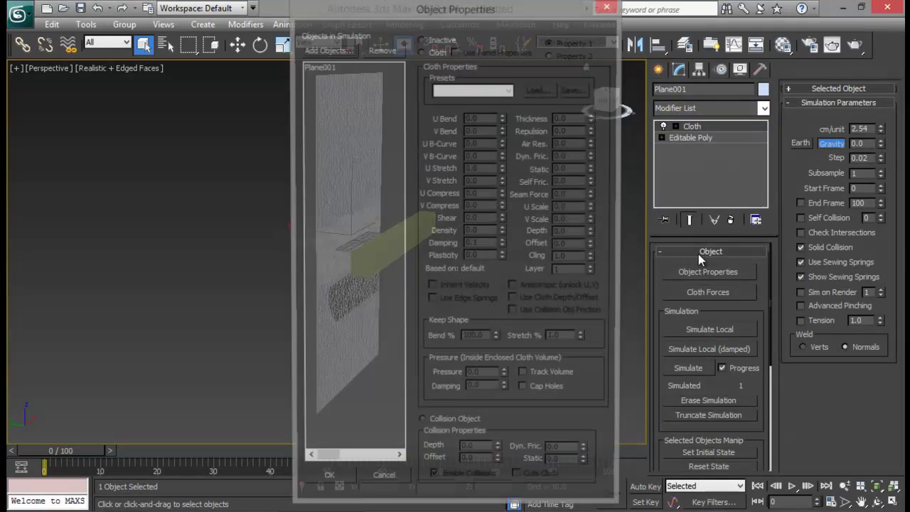
pyautogui.moveTo(474, 20); pyautogui.dragTo(773, 22)
pyautogui.click(607, 75)
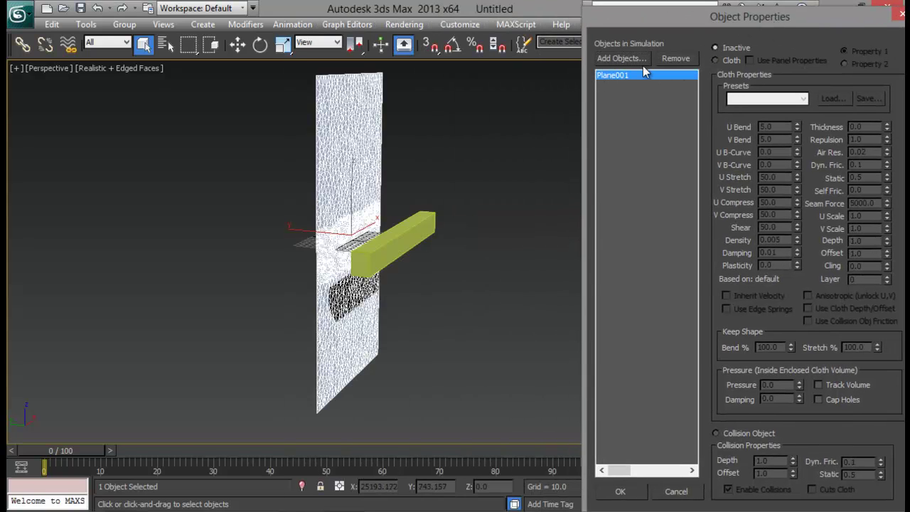
pyautogui.moveTo(715, 22); pyautogui.dragTo(641, 24)
pyautogui.click(642, 64)
pyautogui.click(689, 102)
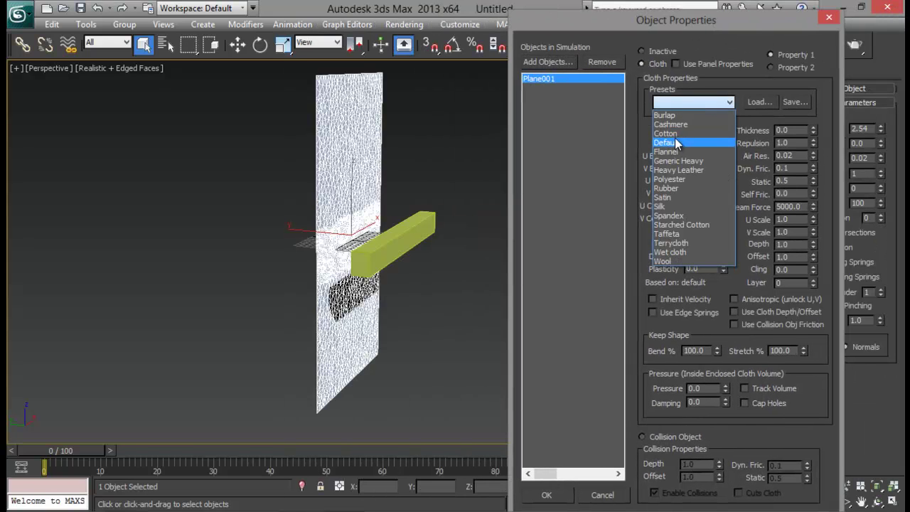
pyautogui.click(686, 132)
# Step: Add Box001 to the simulation as a collision object and confirm
pyautogui.click(547, 62)
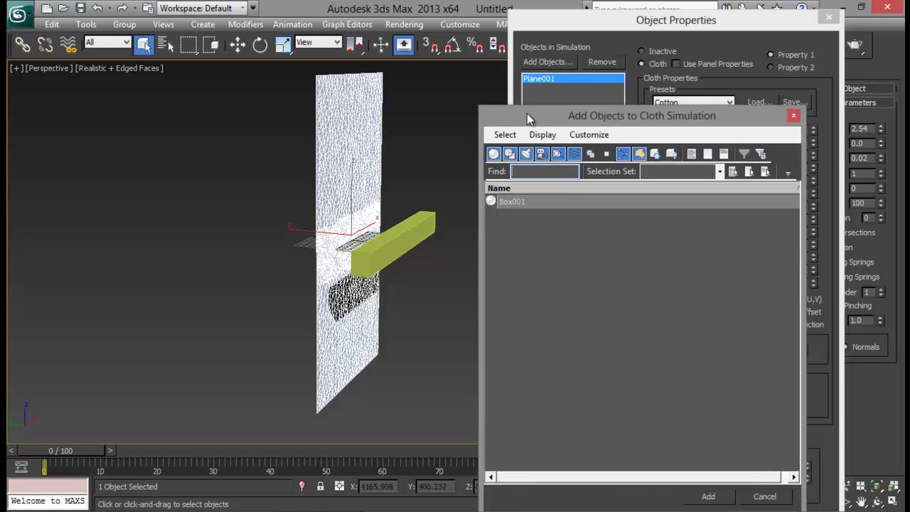
pyautogui.doubleClick(511, 203)
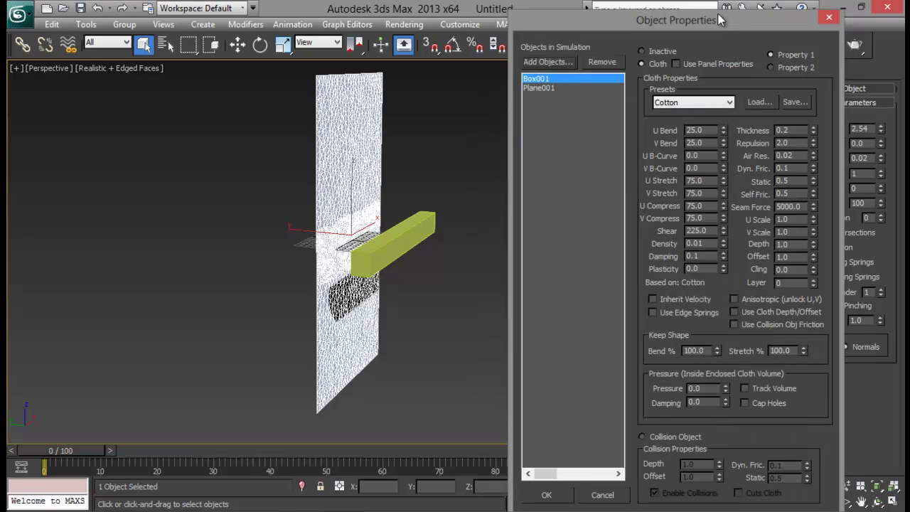
pyautogui.click(533, 79)
pyautogui.click(643, 437)
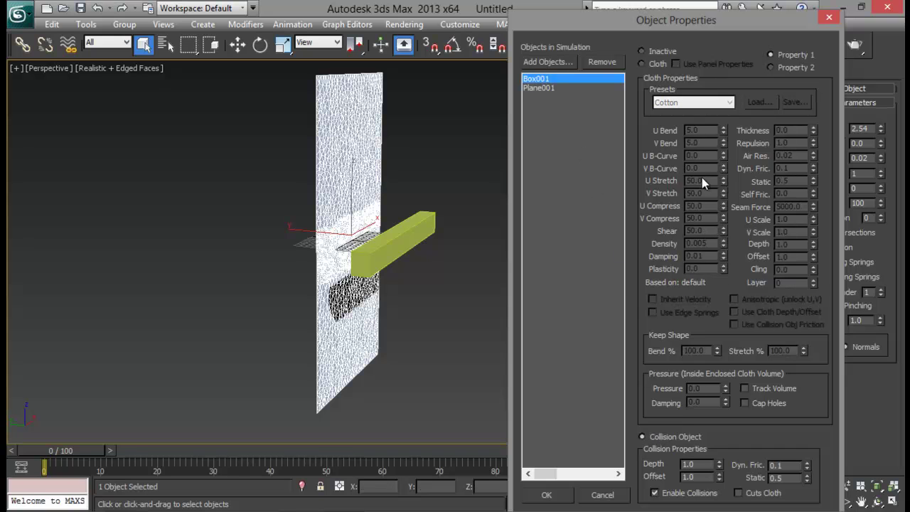
pyautogui.click(546, 494)
pyautogui.keyDown('alt'); pyautogui.moveTo(384, 242); pyautogui.dragTo(347, 263, button='middle'); pyautogui.keyUp('alt')
# Step: Group the cloth's top row of 33 vertices as 'Top' and set that group to Preserve
pyautogui.click(676, 126)
pyautogui.click(700, 137)
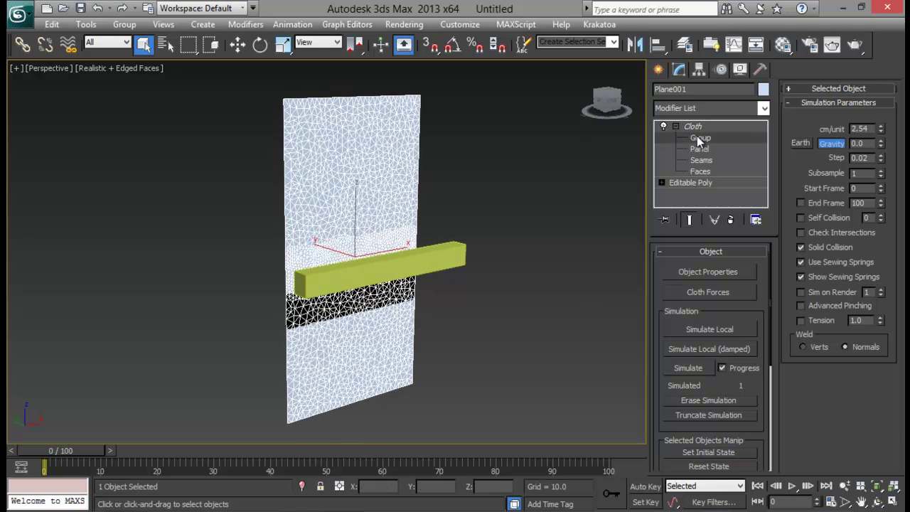
pyautogui.keyDown('alt'); pyautogui.moveTo(425, 282); pyautogui.dragTo(274, 155, button='middle'); pyautogui.keyUp('alt')
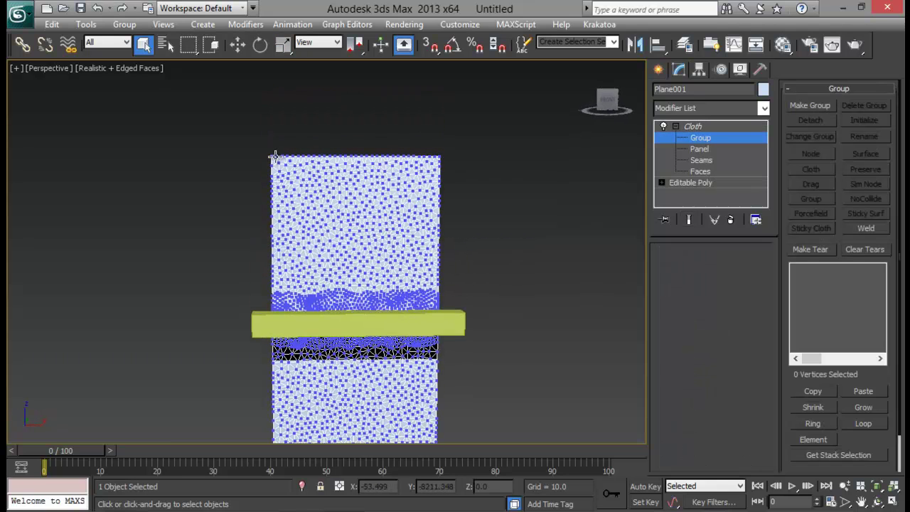
pyautogui.moveTo(378, 162); pyautogui.dragTo(464, 166)
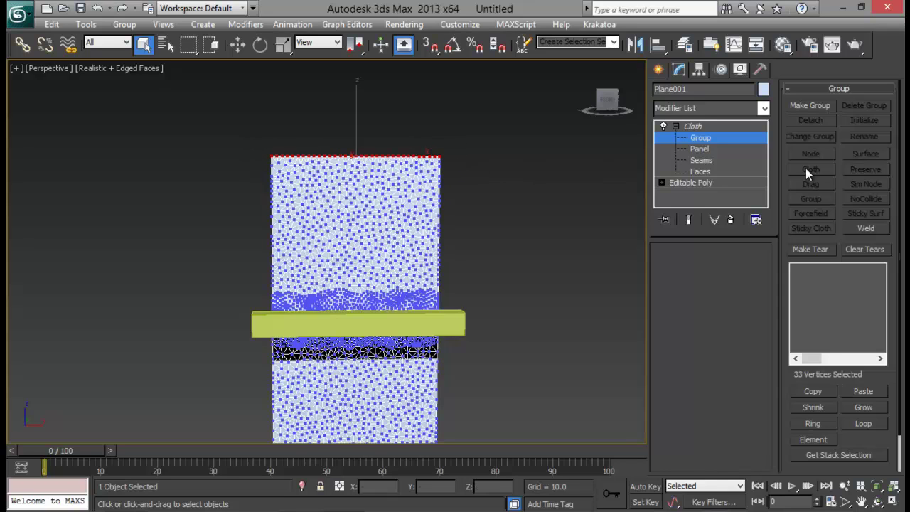
pyautogui.click(819, 105)
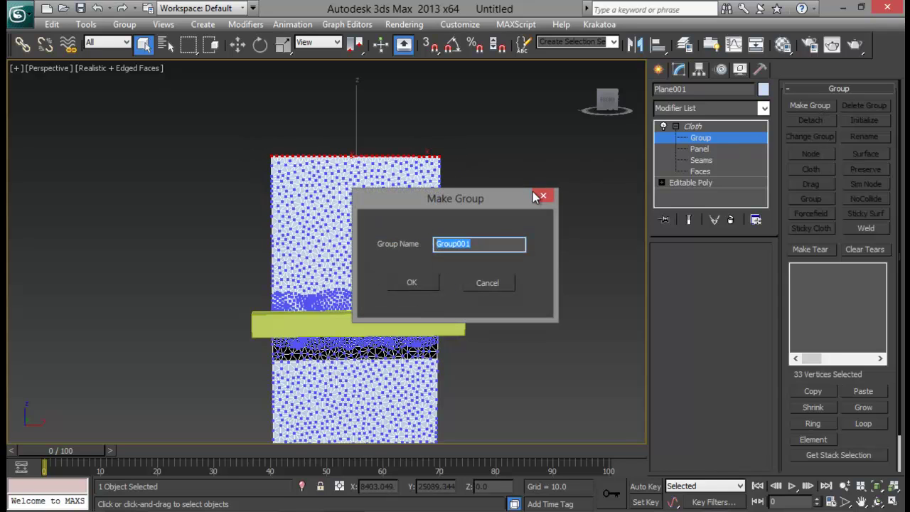
pyautogui.press('BackSpace')
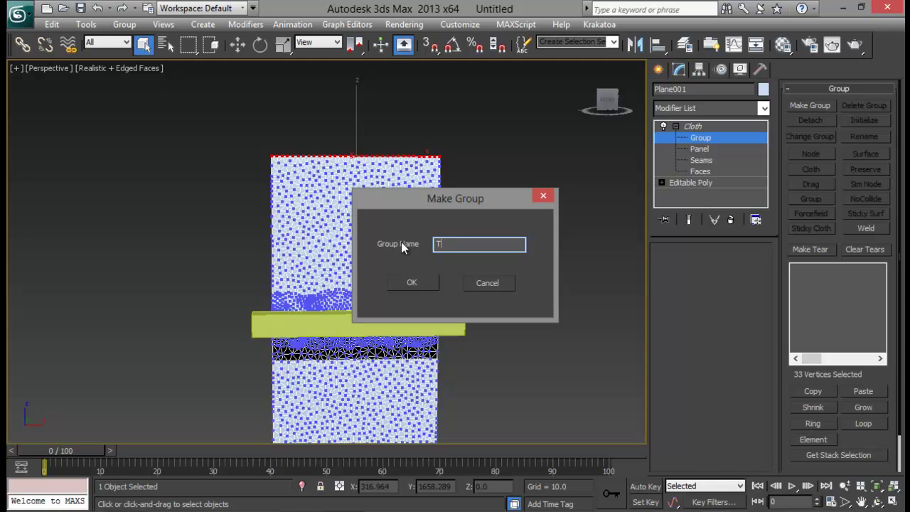
pyautogui.write('Top')
pyautogui.press('Return')
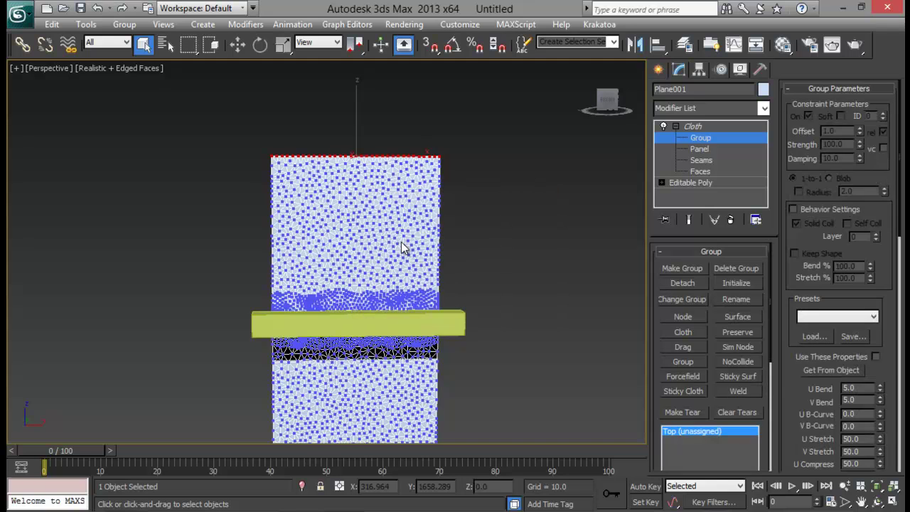
pyautogui.click(738, 332)
pyautogui.keyDown('alt'); pyautogui.moveTo(519, 248); pyautogui.dragTo(395, 253, button='middle'); pyautogui.keyUp('alt')
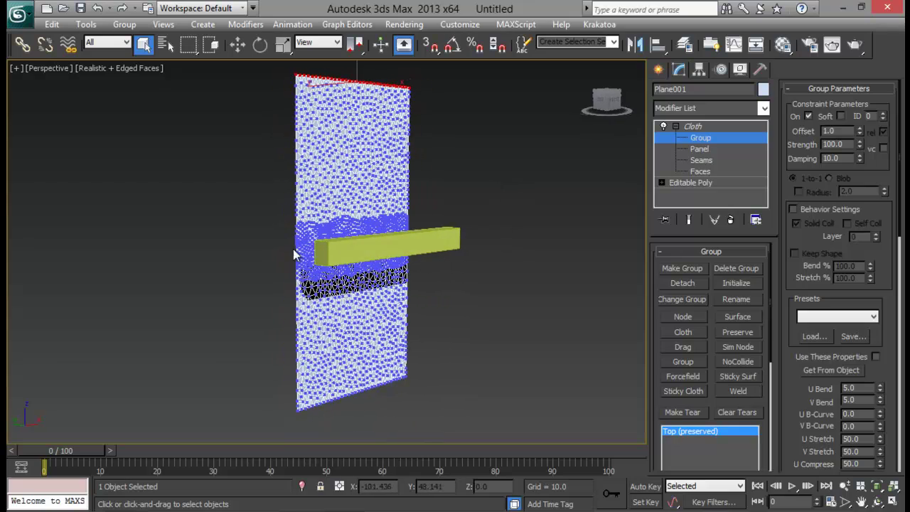
# Step: In the front view, select the middle band of cloth vertices where the box passes
pyautogui.hotkey('alt', 'w')
pyautogui.click(493, 175)
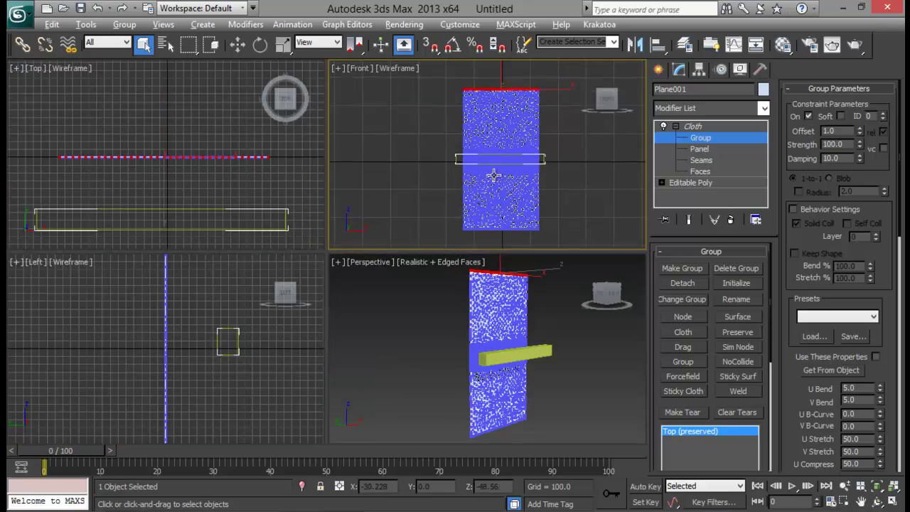
pyautogui.hotkey('alt', 'w')
pyautogui.scroll(5, 455, 206)
pyautogui.moveTo(413, 227); pyautogui.dragTo(216, 206, button='middle')
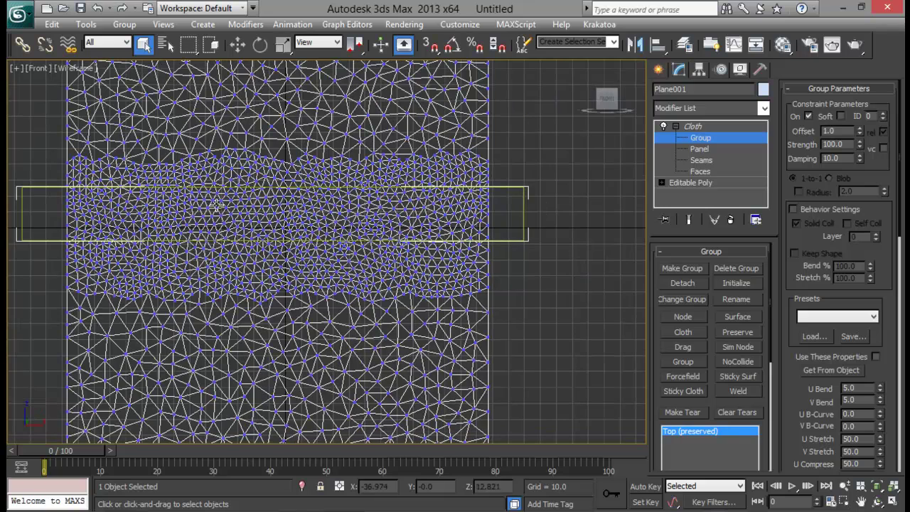
pyautogui.moveTo(36, 201); pyautogui.dragTo(533, 226)
pyautogui.moveTo(281, 221); pyautogui.dragTo(322, 229, button='middle')
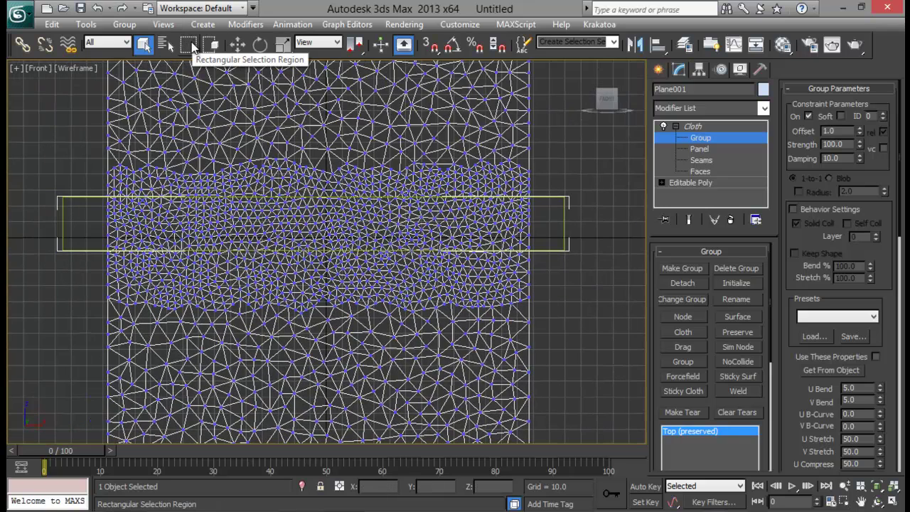
pyautogui.moveTo(192, 46); pyautogui.dragTo(191, 155)
pyautogui.moveTo(98, 233)
pyautogui.mouseDown()
pyautogui.moveTo(111, 229)
pyautogui.moveTo(132, 221)
pyautogui.moveTo(182, 235)
pyautogui.moveTo(175, 240)
pyautogui.moveTo(131, 223)
pyautogui.moveTo(165, 234)
pyautogui.moveTo(211, 223)
pyautogui.moveTo(221, 234)
pyautogui.moveTo(319, 226)
pyautogui.moveTo(309, 229)
pyautogui.moveTo(328, 236)
pyautogui.moveTo(330, 221)
pyautogui.moveTo(365, 219)
pyautogui.moveTo(378, 228)
pyautogui.moveTo(357, 223)
pyautogui.moveTo(400, 233)
pyautogui.moveTo(546, 224)
pyautogui.moveTo(509, 233)
pyautogui.moveTo(534, 227)
pyautogui.moveTo(533, 211)
pyautogui.moveTo(501, 227)
pyautogui.moveTo(361, 229)
pyautogui.mouseUp()
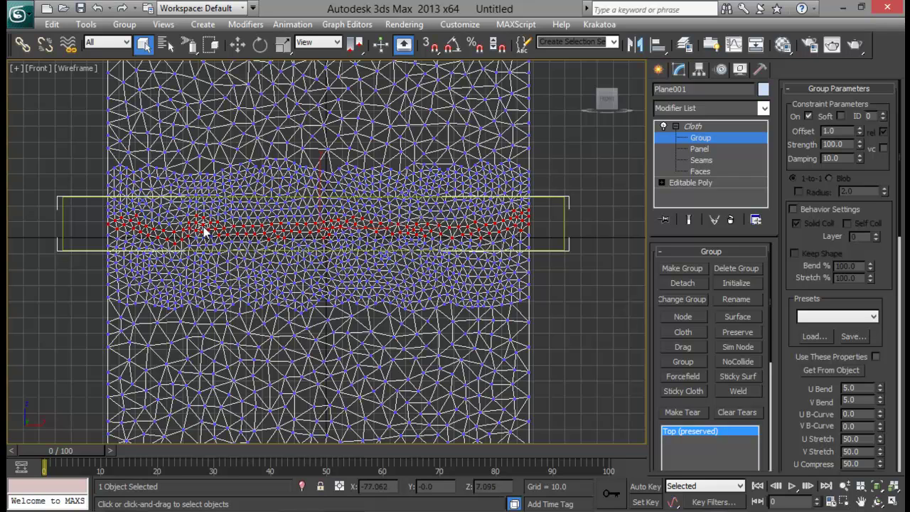
pyautogui.moveTo(171, 239)
pyautogui.mouseDown()
pyautogui.moveTo(84, 211)
pyautogui.moveTo(152, 229)
pyautogui.moveTo(126, 228)
pyautogui.moveTo(177, 217)
pyautogui.mouseUp()
pyautogui.moveTo(384, 234)
pyautogui.mouseDown()
pyautogui.moveTo(333, 247)
pyautogui.moveTo(402, 228)
pyautogui.moveTo(366, 211)
pyautogui.moveTo(394, 214)
pyautogui.mouseUp()
pyautogui.moveTo(470, 228)
pyautogui.mouseDown()
pyautogui.moveTo(443, 213)
pyautogui.moveTo(358, 223)
pyautogui.mouseUp()
pyautogui.moveTo(252, 222); pyautogui.dragTo(272, 213)
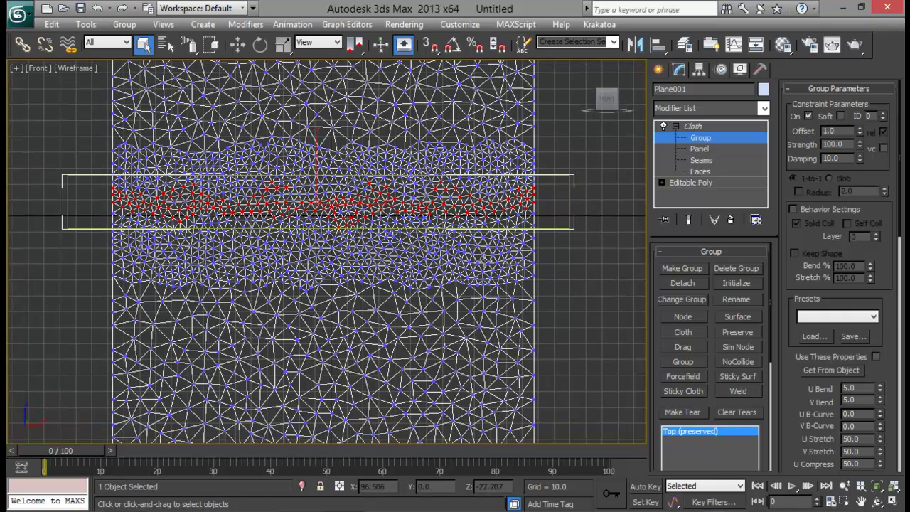
# Step: Make a tear group named 'Tear' from the selected band
pyautogui.hotkey('alt', 'w')
pyautogui.middleClick(543, 354)
pyautogui.hotkey('alt', 'w')
pyautogui.keyDown('alt'); pyautogui.moveTo(543, 349); pyautogui.dragTo(528, 352, button='middle'); pyautogui.keyUp('alt')
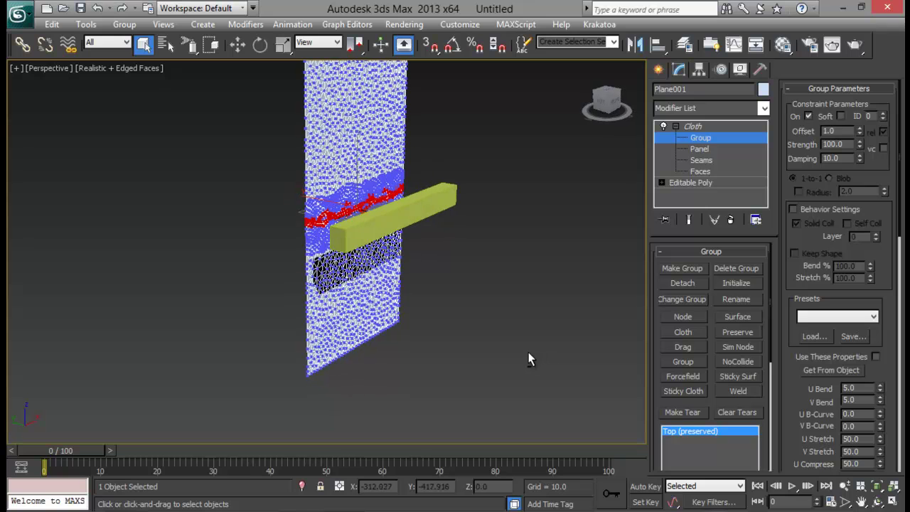
pyautogui.click(685, 412)
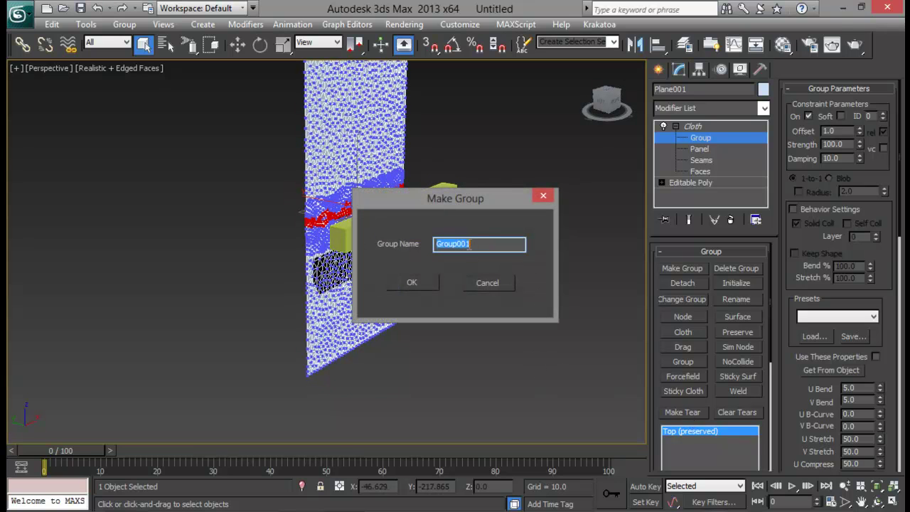
pyautogui.write('Tear')
pyautogui.press('Return')
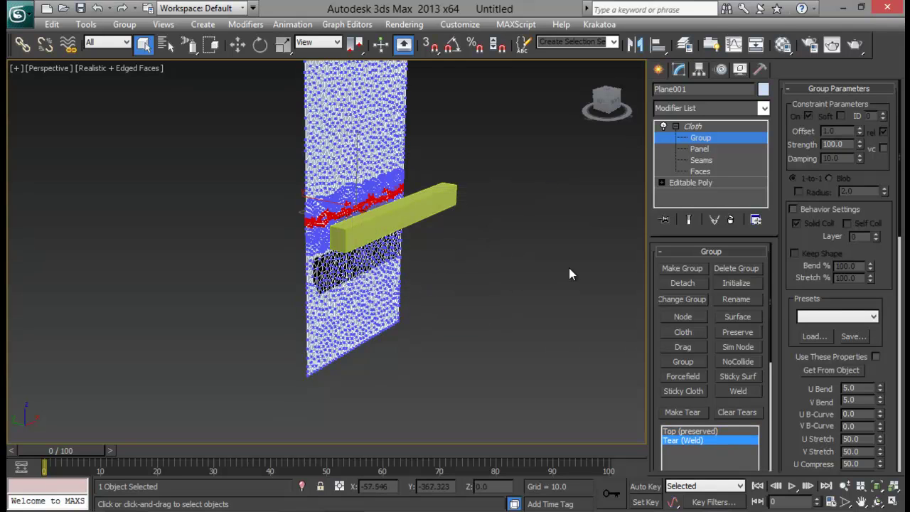
# Step: Set Box001 as a Collision Object with Cuts Cloth in the cloth object properties
pyautogui.click(695, 128)
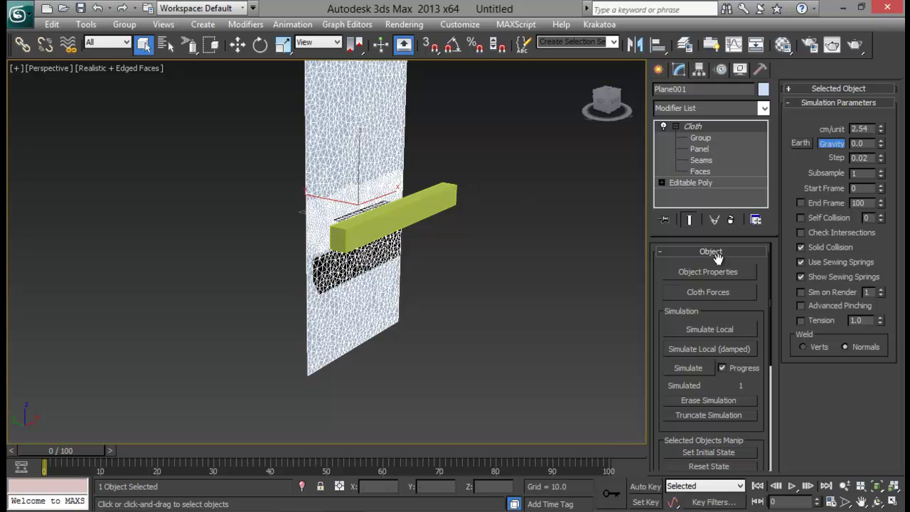
pyautogui.click(723, 270)
pyautogui.moveTo(500, 10); pyautogui.dragTo(584, 9)
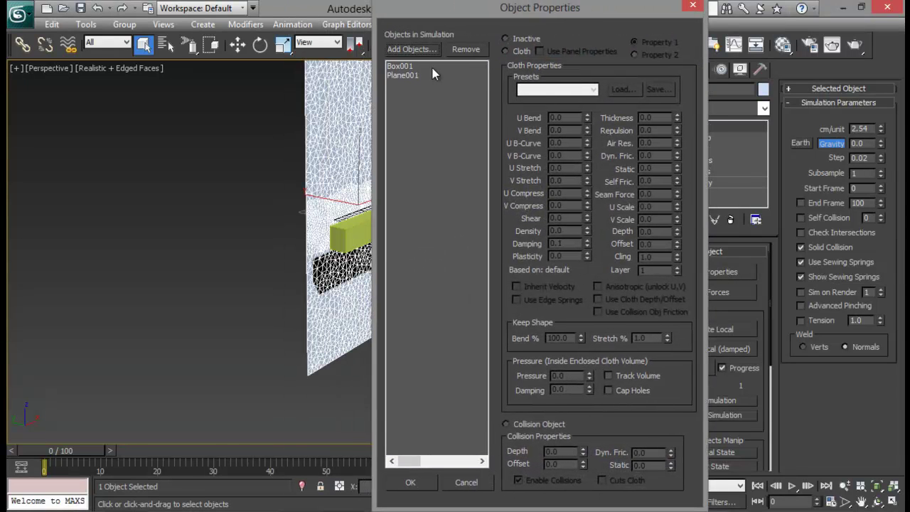
pyautogui.click(398, 66)
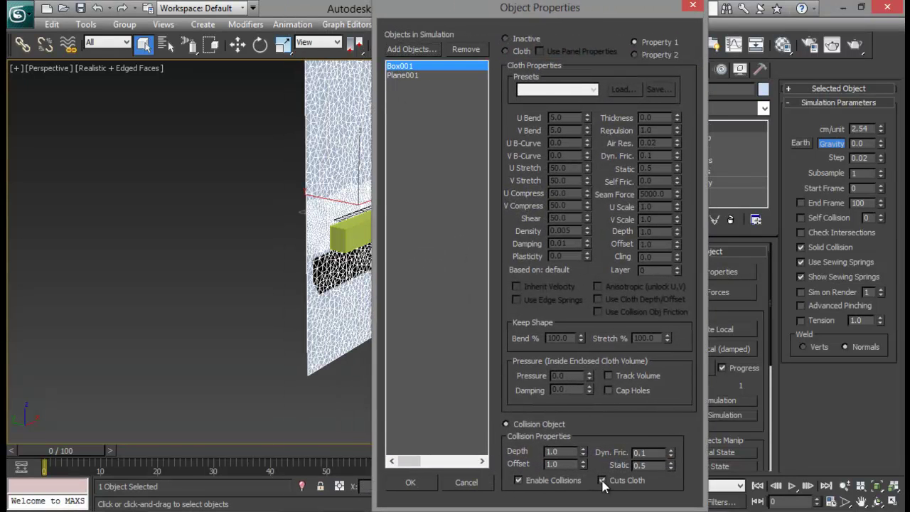
pyautogui.click(408, 484)
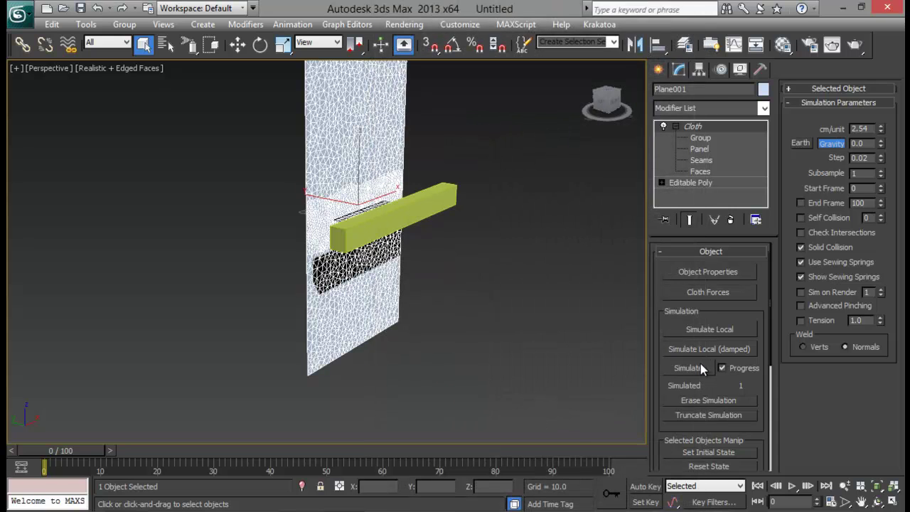
# Step: Run the cloth simulation and stop it around frame 63
pyautogui.click(700, 368)
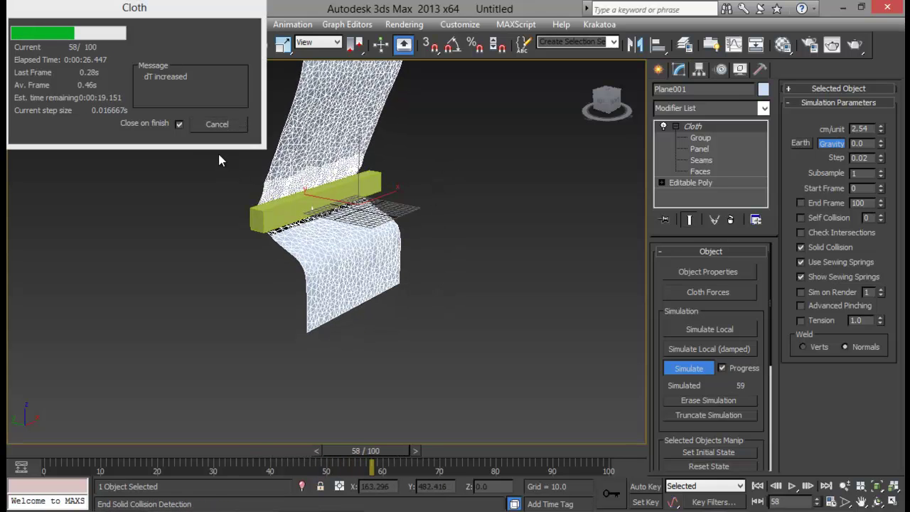
pyautogui.click(217, 125)
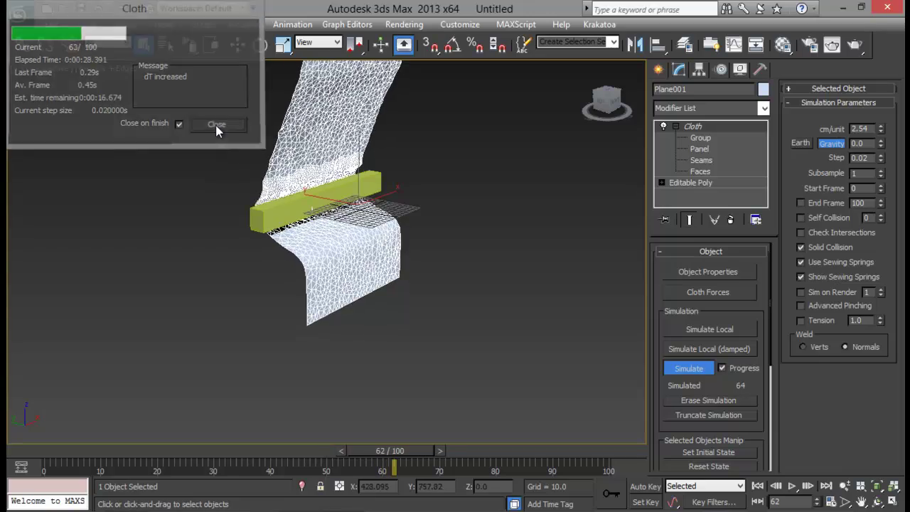
pyautogui.keyDown('alt'); pyautogui.moveTo(487, 199); pyautogui.dragTo(611, 275, button='middle'); pyautogui.keyUp('alt')
# Step: Select the box and rewind the animation to frame 0
pyautogui.scroll(3, 422, 289)
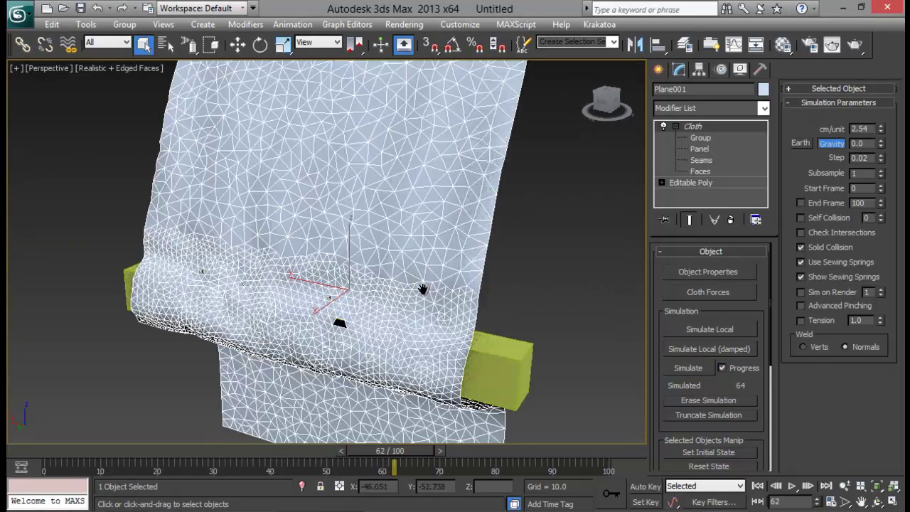
pyautogui.keyDown('alt'); pyautogui.moveTo(422, 288); pyautogui.dragTo(496, 291, button='middle'); pyautogui.keyUp('alt')
pyautogui.click(463, 299)
pyautogui.moveTo(384, 450); pyautogui.dragTo(9, 446)
pyautogui.press('q')
pyautogui.keyDown('alt'); pyautogui.moveTo(455, 305); pyautogui.dragTo(461, 265, button='middle'); pyautogui.keyUp('alt')
# Step: Auto Key the box moved sideways left at frame 50, then return to frame 0
pyautogui.moveTo(60, 449); pyautogui.dragTo(348, 447)
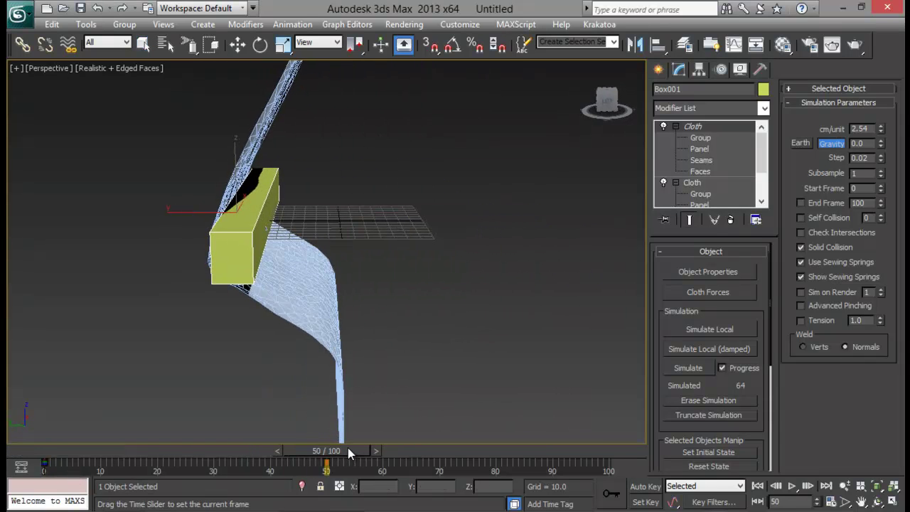
pyautogui.click(645, 486)
pyautogui.press('w')
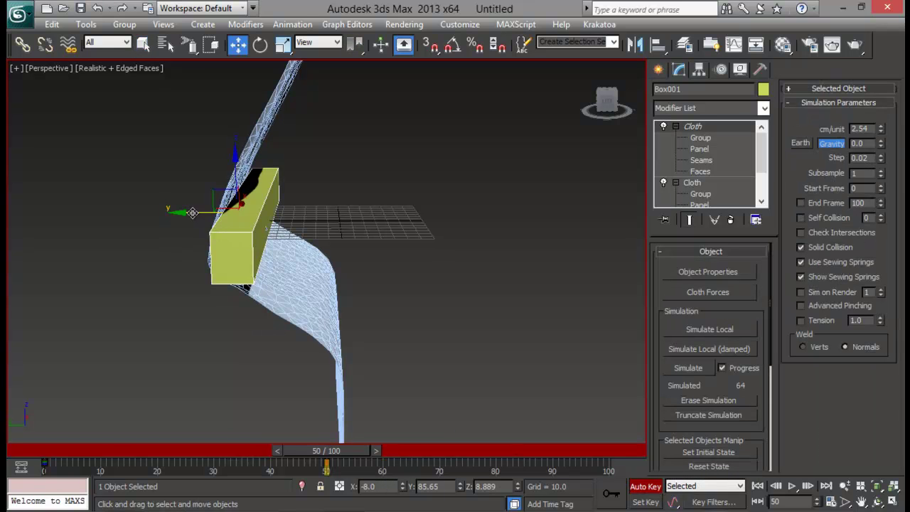
pyautogui.moveTo(223, 205); pyautogui.dragTo(22, 206)
pyautogui.keyDown('alt'); pyautogui.moveTo(334, 246); pyautogui.dragTo(359, 301, button='middle'); pyautogui.keyUp('alt')
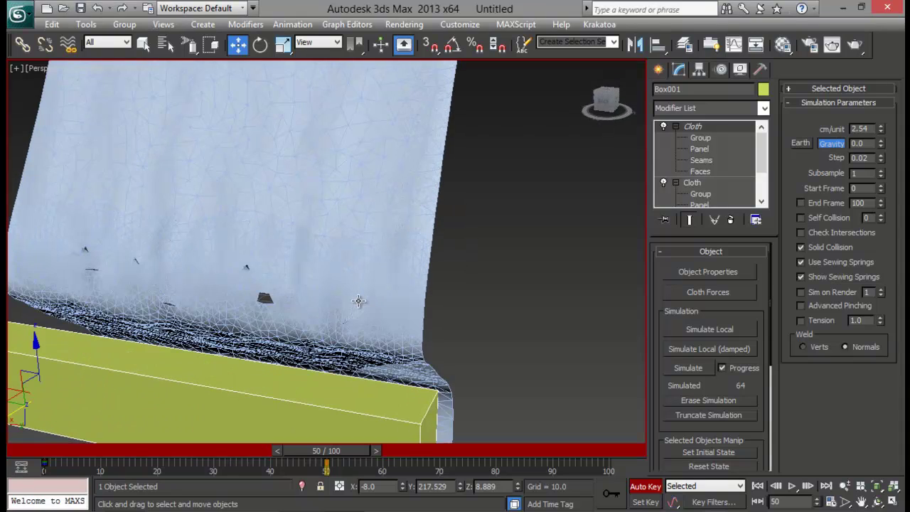
pyautogui.keyDown('alt'); pyautogui.moveTo(114, 255); pyautogui.dragTo(384, 322, button='middle'); pyautogui.keyUp('alt')
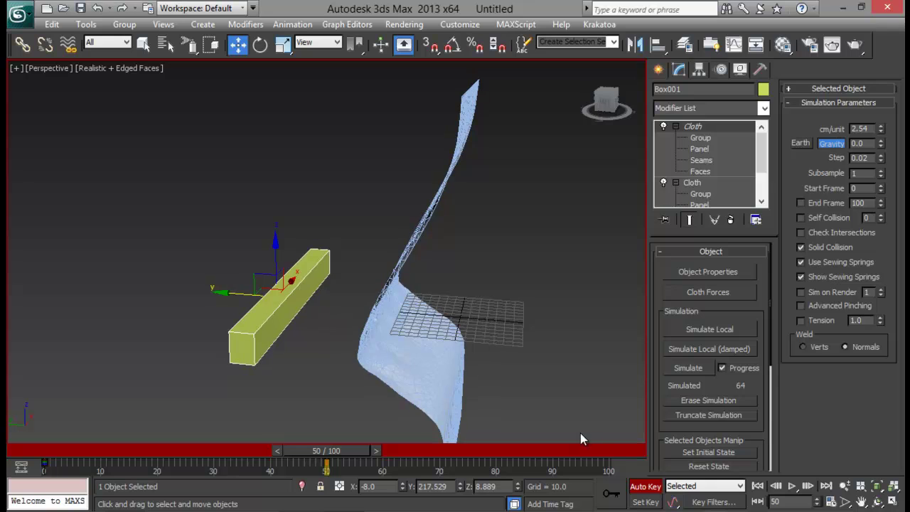
pyautogui.click(645, 486)
pyautogui.moveTo(325, 450); pyautogui.dragTo(164, 450)
pyautogui.press('Home')
pyautogui.press('w')
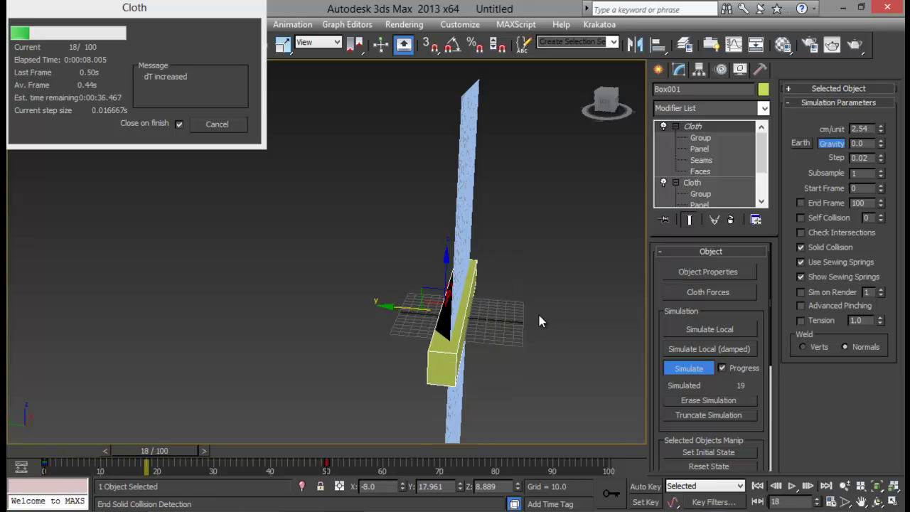
# Step: Cancel the running simulation and delete the extra Cloth modifier from Box001
pyautogui.click(219, 123)
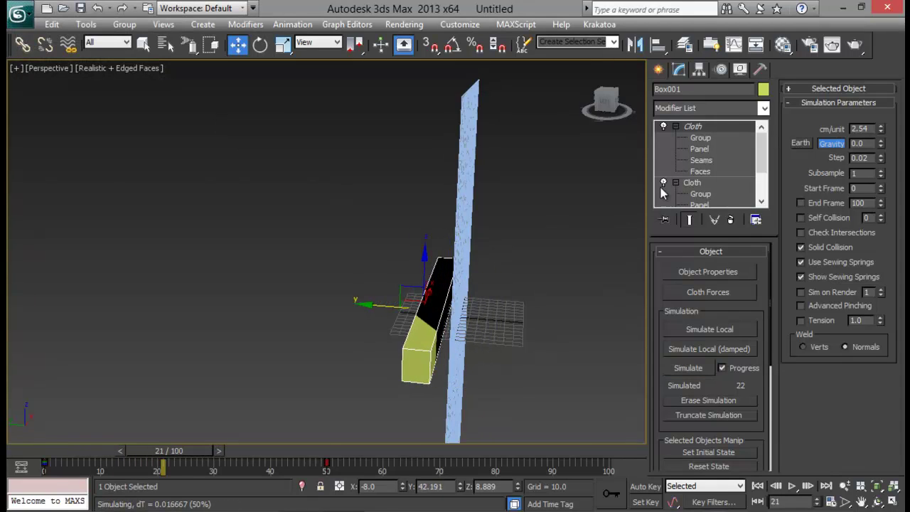
pyautogui.moveTo(762, 169); pyautogui.dragTo(765, 146)
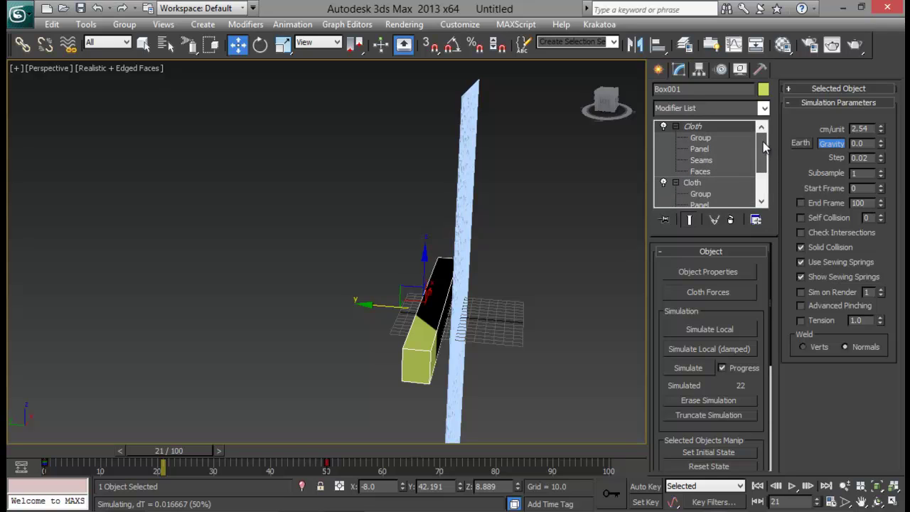
pyautogui.click(729, 218)
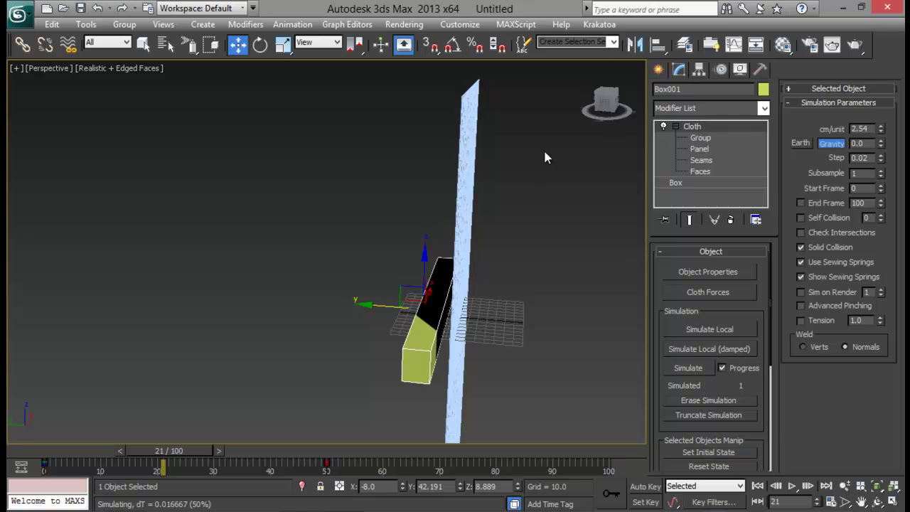
# Step: Move the box's keyframe from frame 50 to frame 70 and simulate again
pyautogui.moveTo(185, 452); pyautogui.dragTo(310, 432)
pyautogui.press('w')
pyautogui.moveTo(325, 462); pyautogui.dragTo(439, 462)
pyautogui.moveTo(292, 450); pyautogui.dragTo(42, 450)
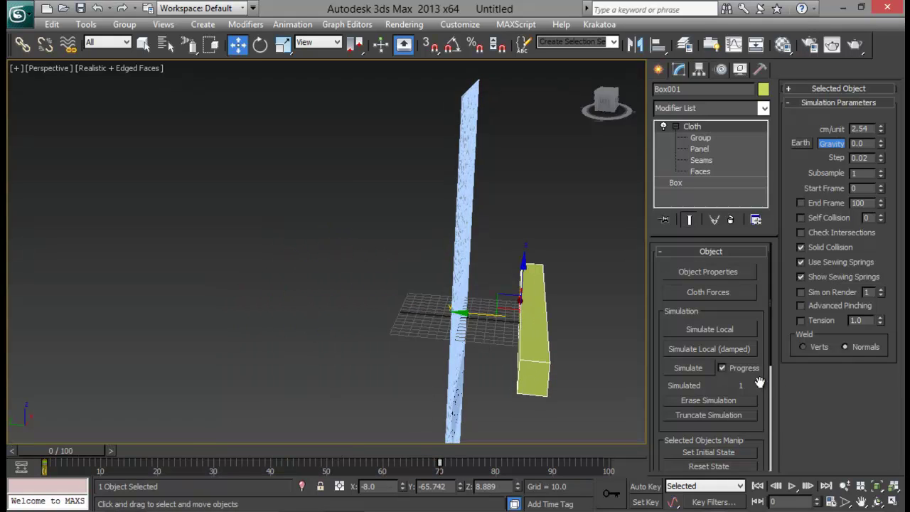
pyautogui.click(696, 370)
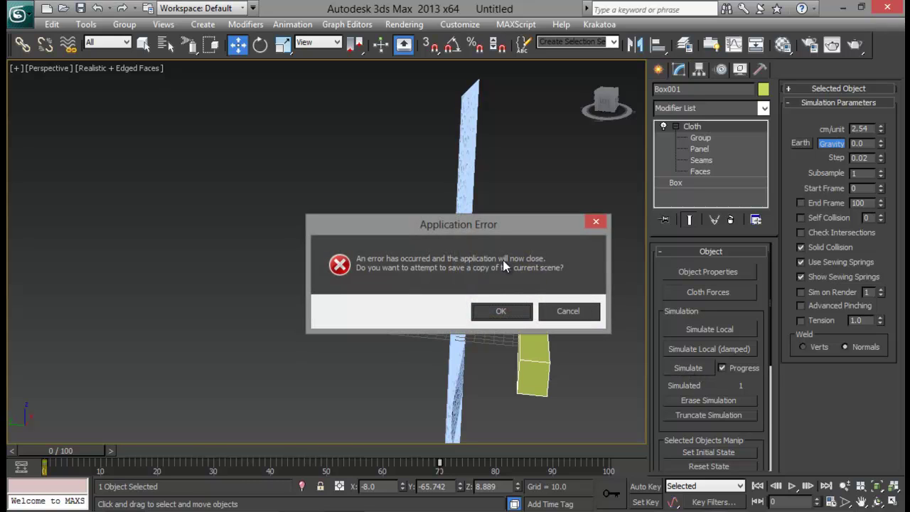
# Step: In Untitled_recover.max, select Plane001 and show its Cloth modifier in the Modify panel
pyautogui.moveTo(461, 224); pyautogui.dragTo(490, 159)
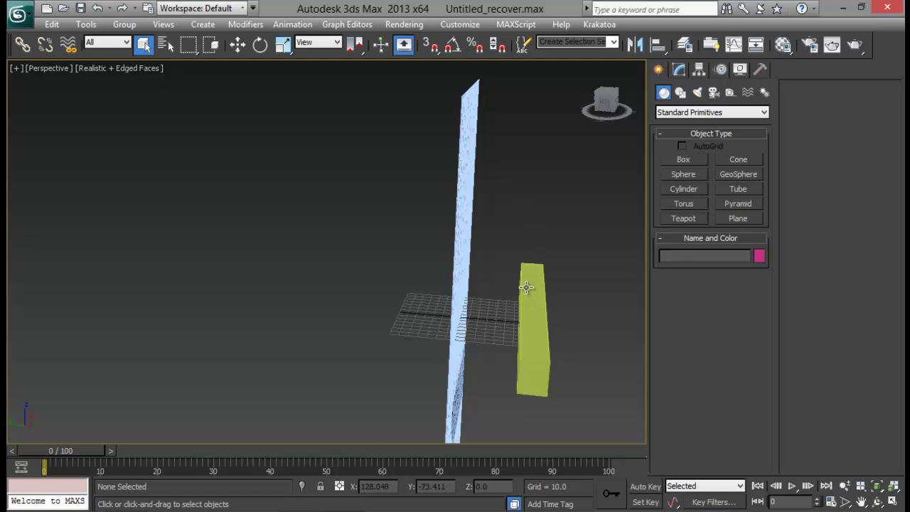
pyautogui.keyDown('alt'); pyautogui.moveTo(526, 287); pyautogui.dragTo(345, 278, button='middle'); pyautogui.keyUp('alt')
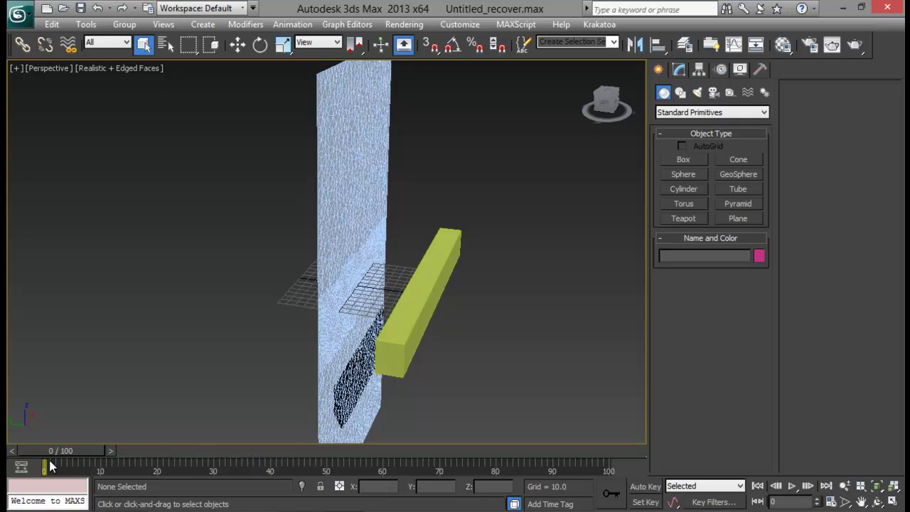
pyautogui.moveTo(60, 450); pyautogui.dragTo(9, 450)
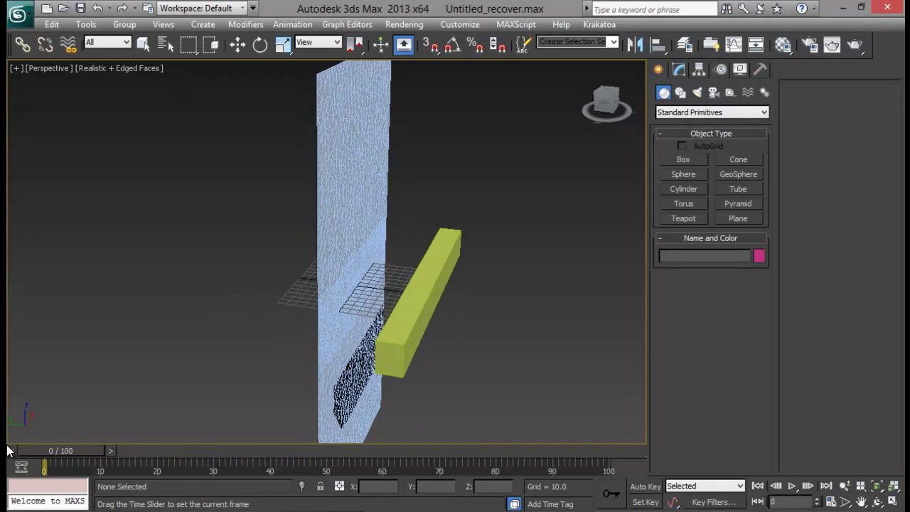
pyautogui.click(371, 244)
pyautogui.keyDown('alt'); pyautogui.moveTo(372, 244); pyautogui.dragTo(406, 244, button='middle'); pyautogui.keyUp('alt')
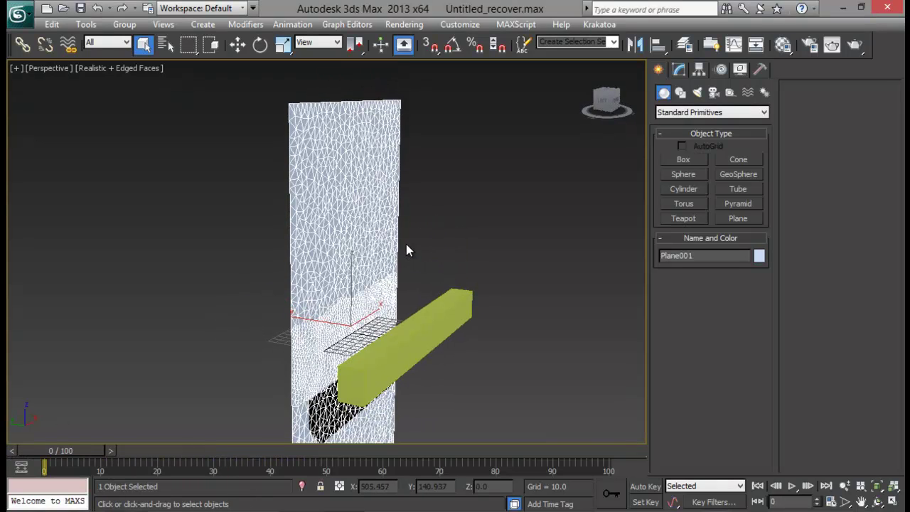
pyautogui.click(680, 71)
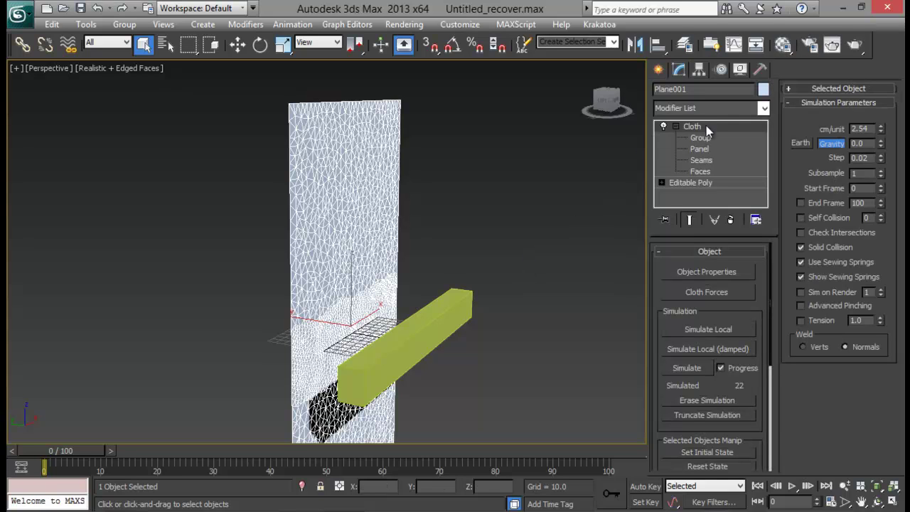
# Step: Change Plane001's role in the cloth object properties and remove the Cloth modifier from Box001
pyautogui.click(720, 271)
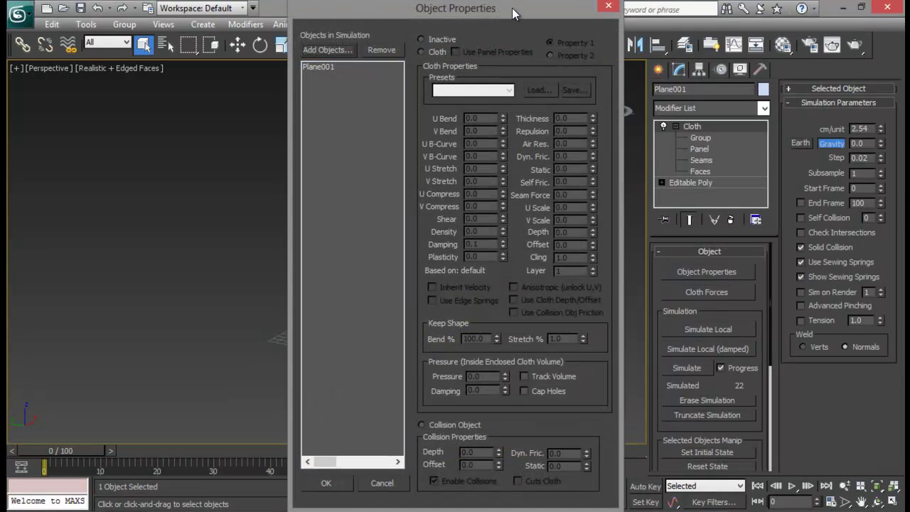
pyautogui.moveTo(512, 8); pyautogui.dragTo(781, 13)
pyautogui.click(596, 69)
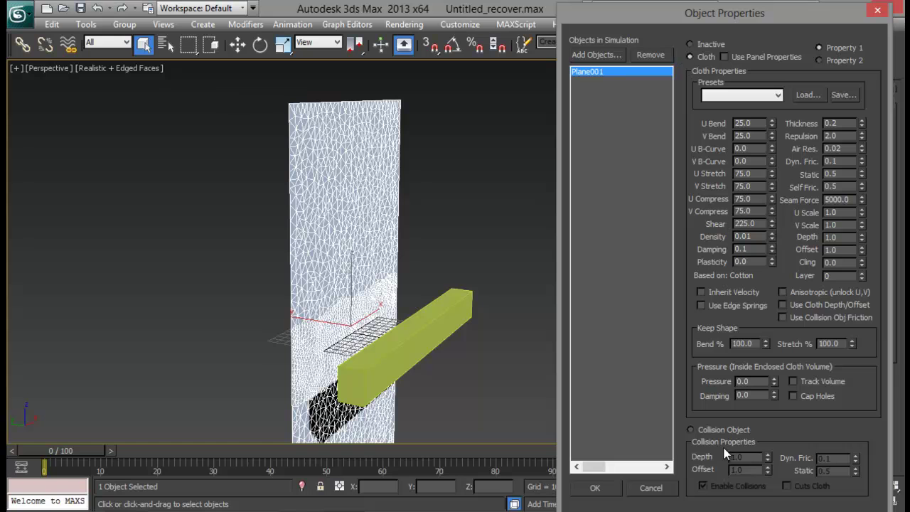
pyautogui.click(691, 429)
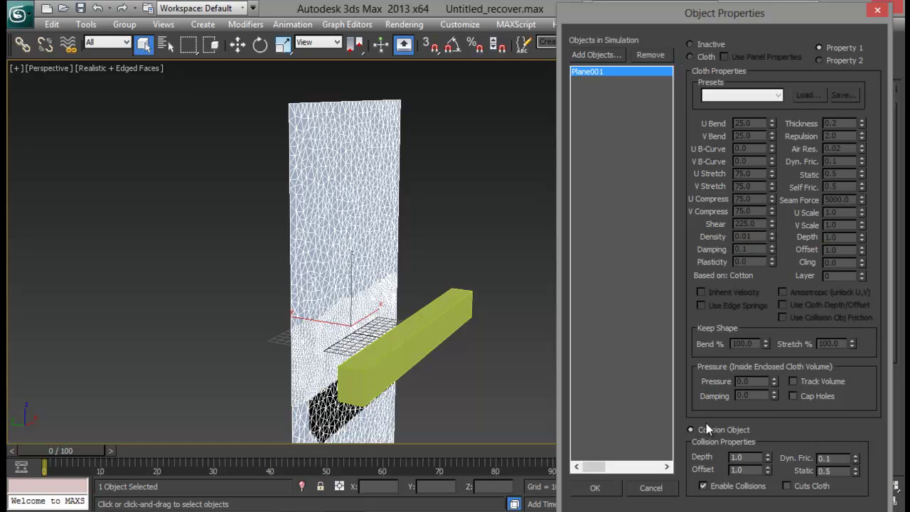
pyautogui.click(878, 11)
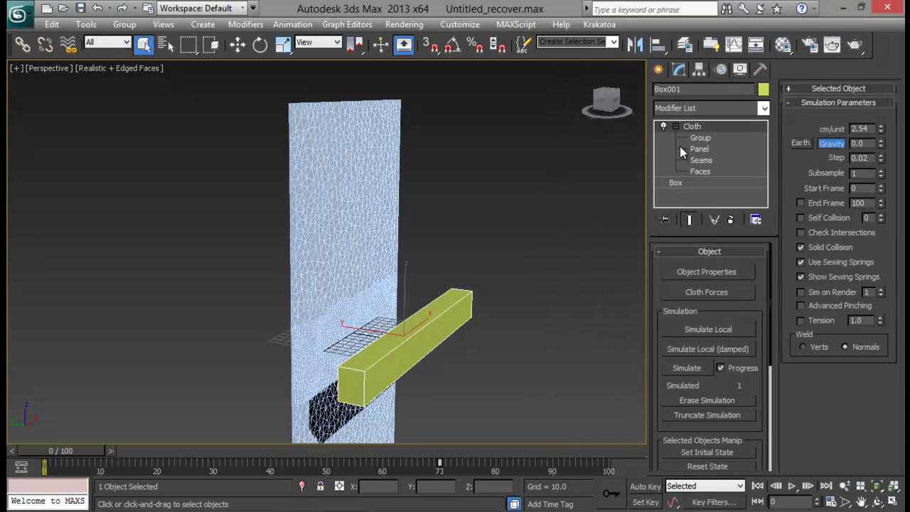
pyautogui.click(730, 220)
# Step: With Plane001 selected, add Box001 to the cloth simulation objects
pyautogui.click(324, 300)
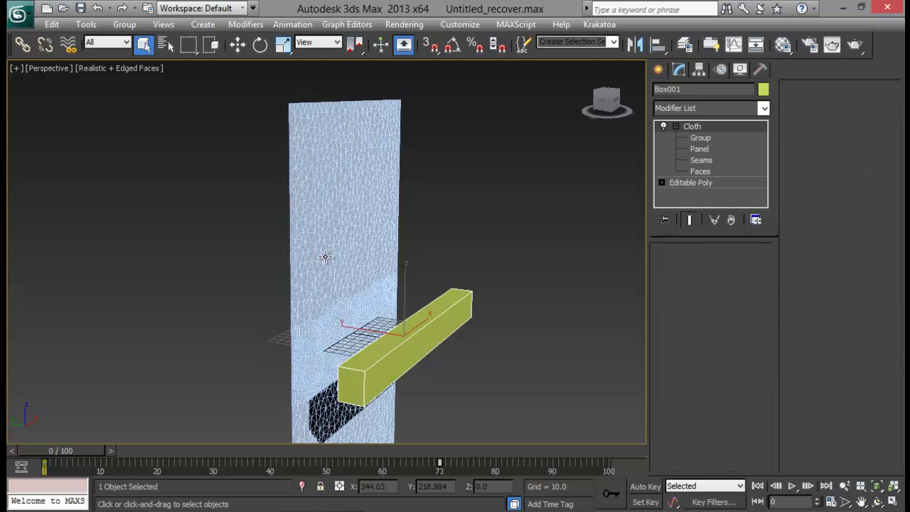
pyautogui.click(706, 271)
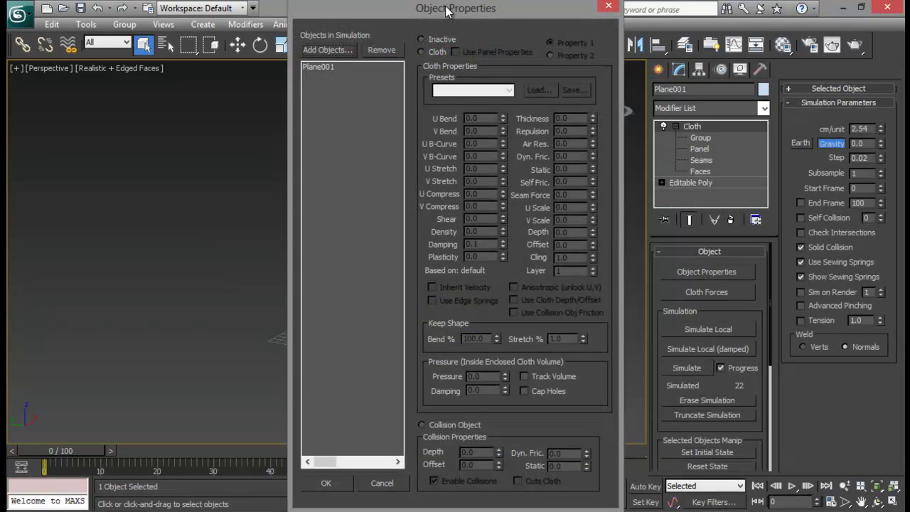
pyautogui.moveTo(450, 14); pyautogui.dragTo(605, 13)
pyautogui.click(487, 55)
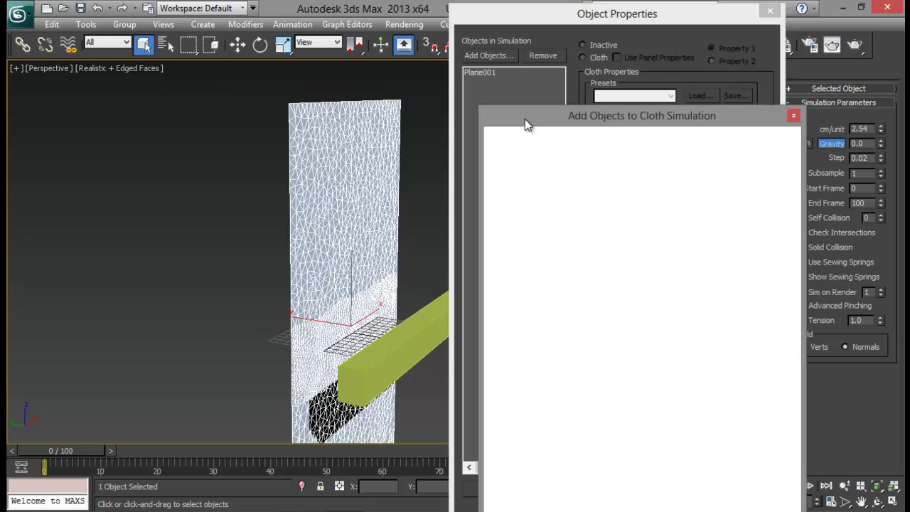
pyautogui.click(513, 202)
pyautogui.doubleClick(513, 202)
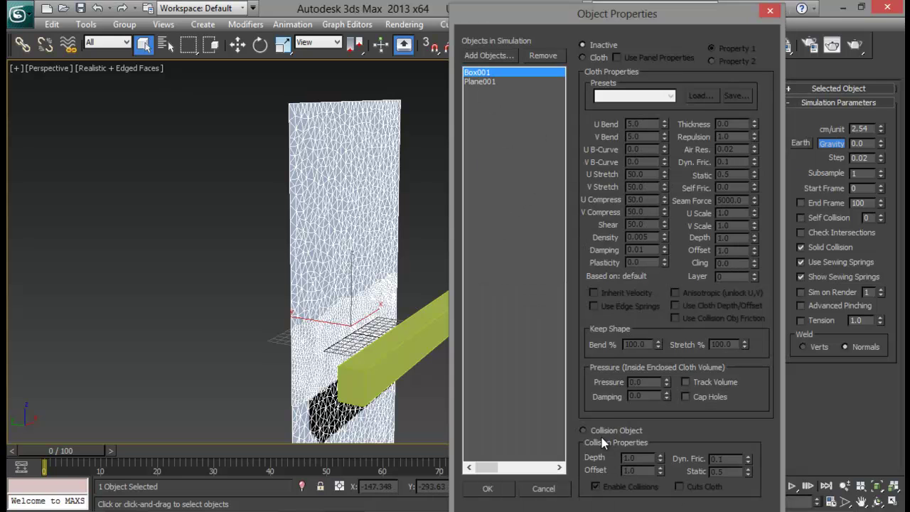
# Step: Give Plane001 the Cotton preset and make Box001 a cloth-cutting collision object
pyautogui.click(492, 81)
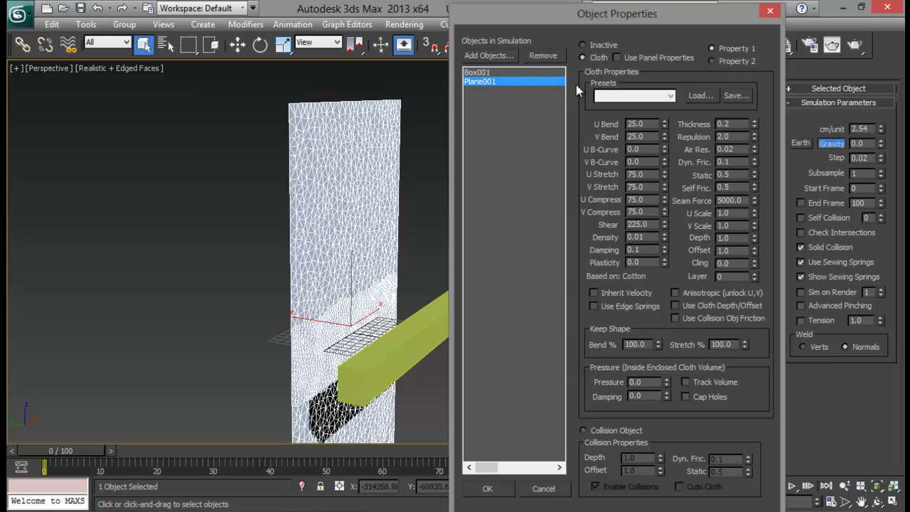
pyautogui.click(623, 98)
pyautogui.click(611, 128)
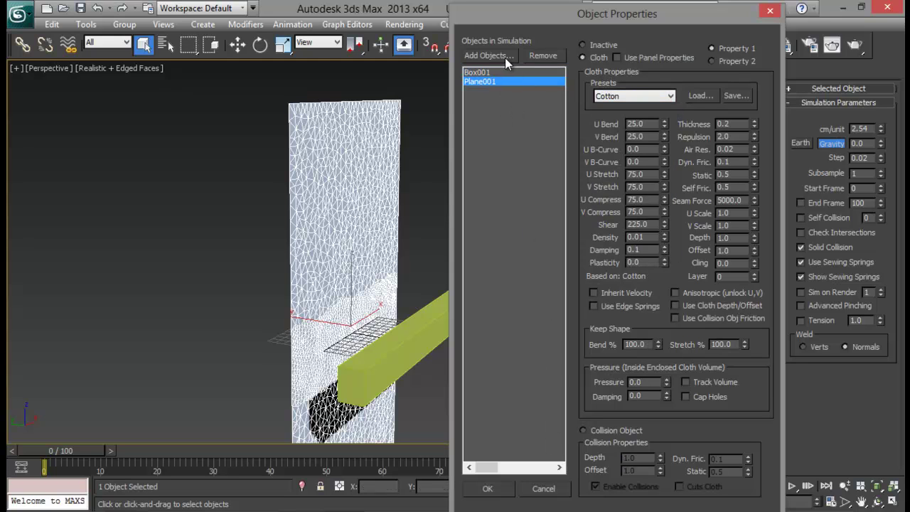
pyautogui.click(494, 72)
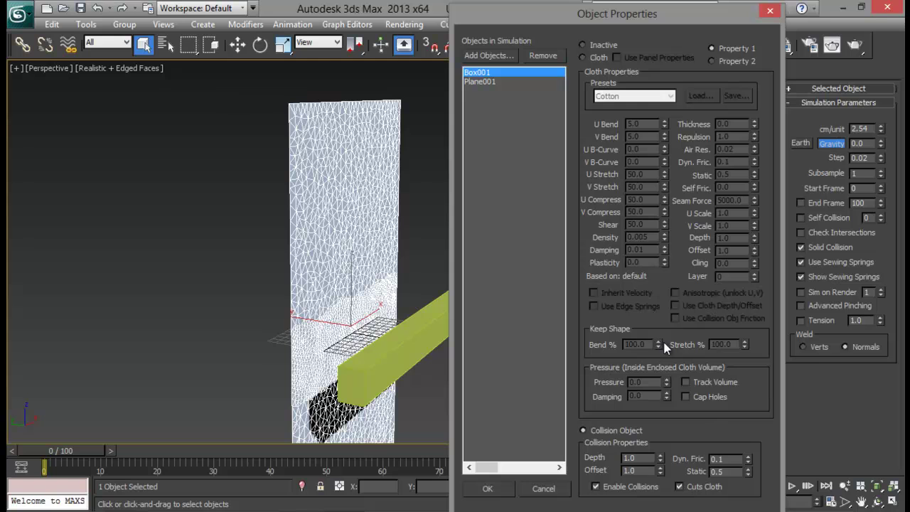
pyautogui.click(489, 489)
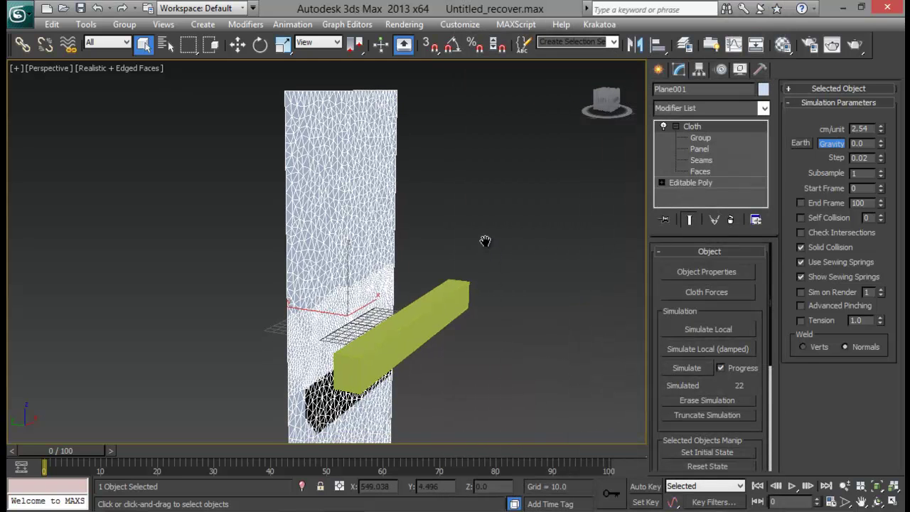
# Step: Erase the previous cloth simulation and set Gravity to -400
pyautogui.click(709, 401)
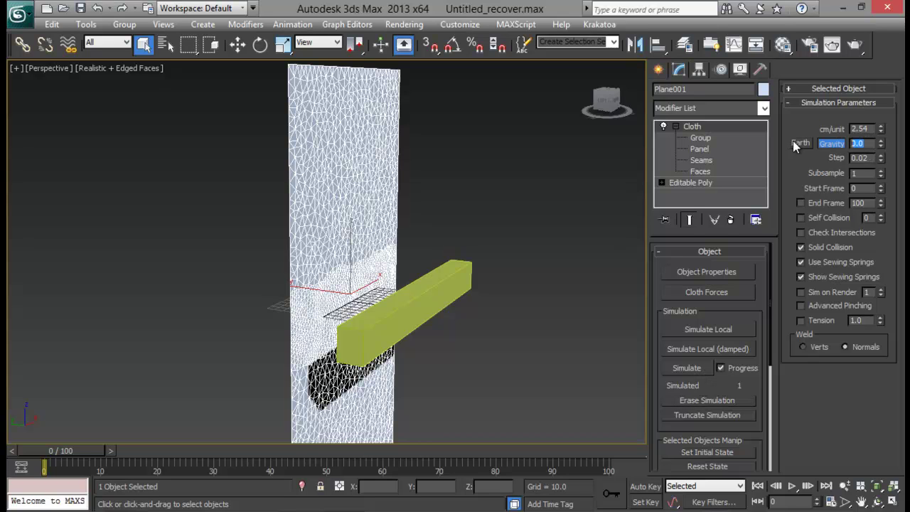
pyautogui.write('-1')
pyautogui.press('BackSpace')
pyautogui.write('400')
pyautogui.press('Return')
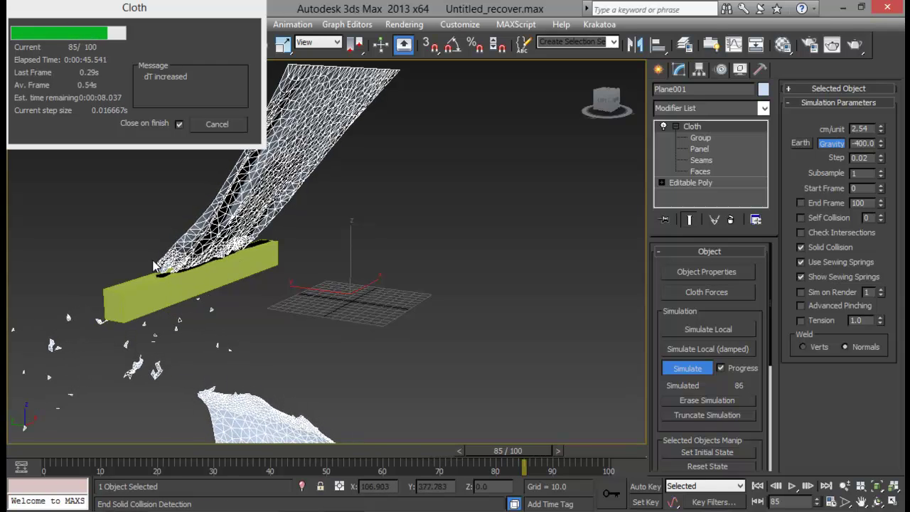
# Step: Stop the simulation at frame 91 and inspect the torn cloth pieces around the box
pyautogui.click(245, 129)
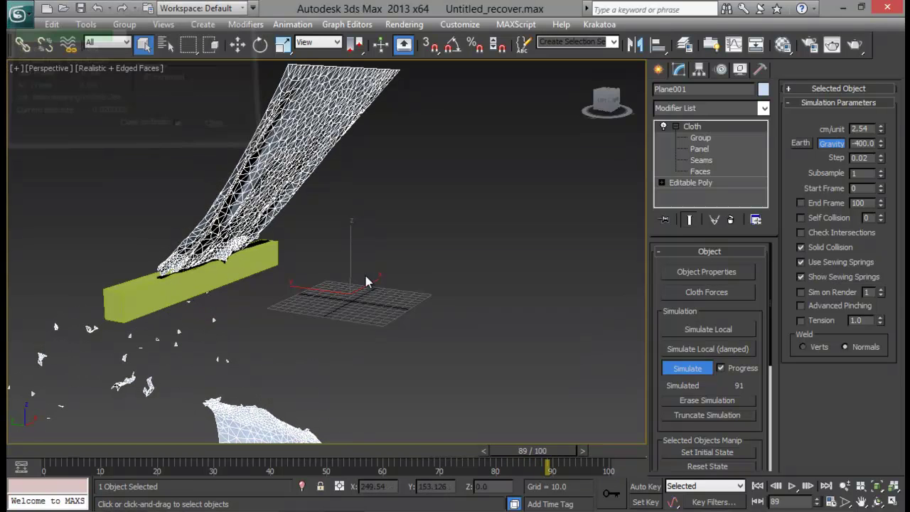
pyautogui.keyDown('alt'); pyautogui.moveTo(367, 278); pyautogui.dragTo(397, 197, button='middle'); pyautogui.keyUp('alt')
pyautogui.scroll(-5, 397, 197)
pyautogui.keyDown('alt'); pyautogui.moveTo(380, 152); pyautogui.dragTo(360, 280, button='middle'); pyautogui.keyUp('alt')
pyautogui.scroll(3, 326, 182)
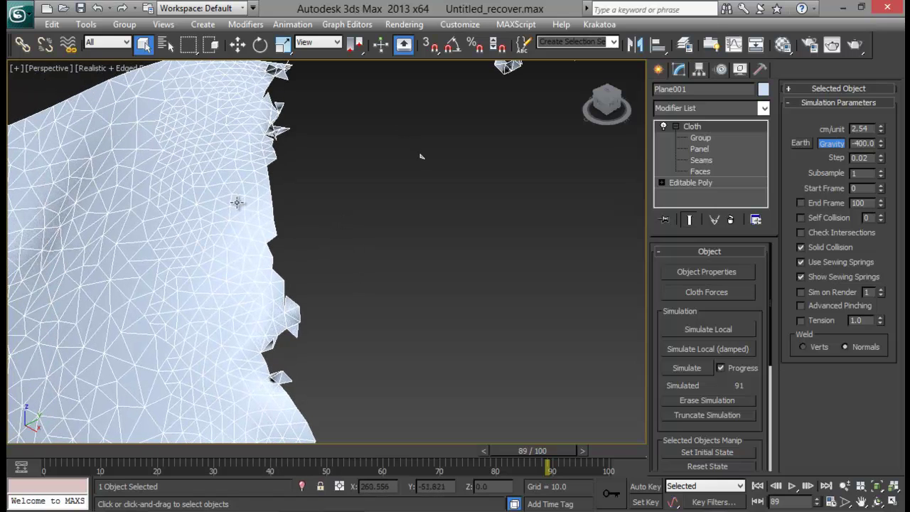
pyautogui.scroll(-2, 296, 152)
pyautogui.scroll(-5, 326, 176)
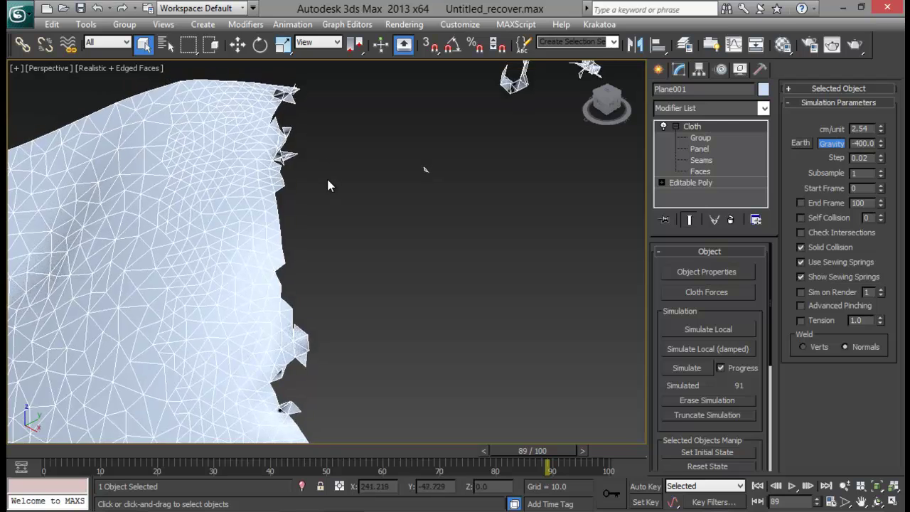
pyautogui.keyDown('alt'); pyautogui.moveTo(353, 180); pyautogui.dragTo(418, 276, button='middle'); pyautogui.keyUp('alt')
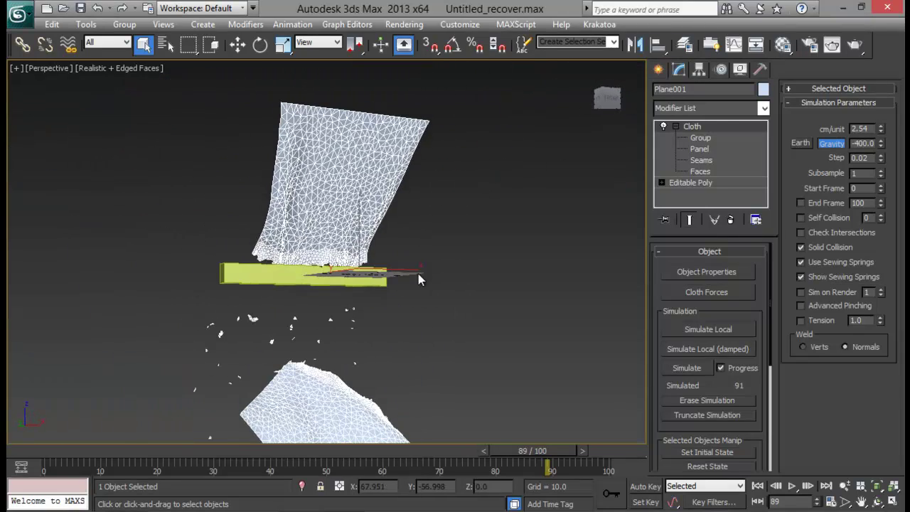
# Step: Add TurboSmooth to the cloth with 2 iterations and Isoline Display on
pyautogui.click(712, 108)
pyautogui.write('tu')
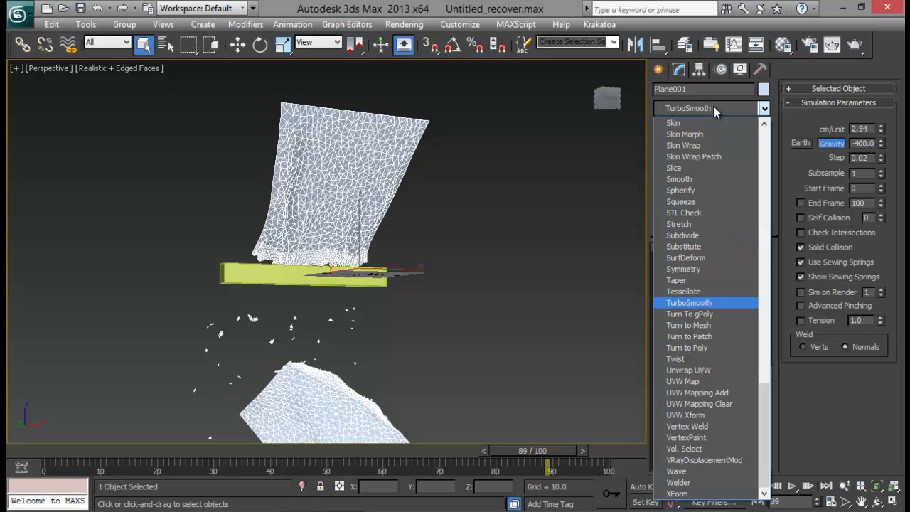
pyautogui.press('Return')
pyautogui.keyDown('alt'); pyautogui.moveTo(569, 170); pyautogui.dragTo(197, 290, button='middle'); pyautogui.keyUp('alt')
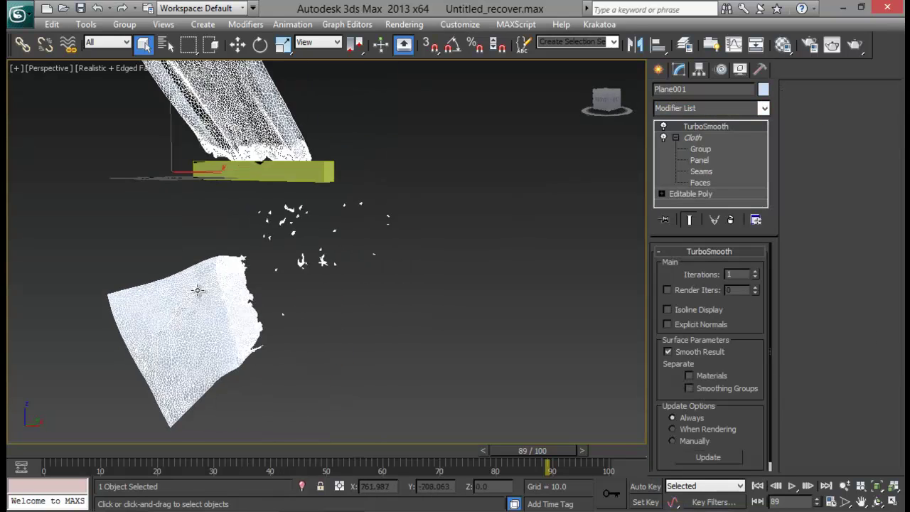
pyautogui.scroll(8, 198, 290)
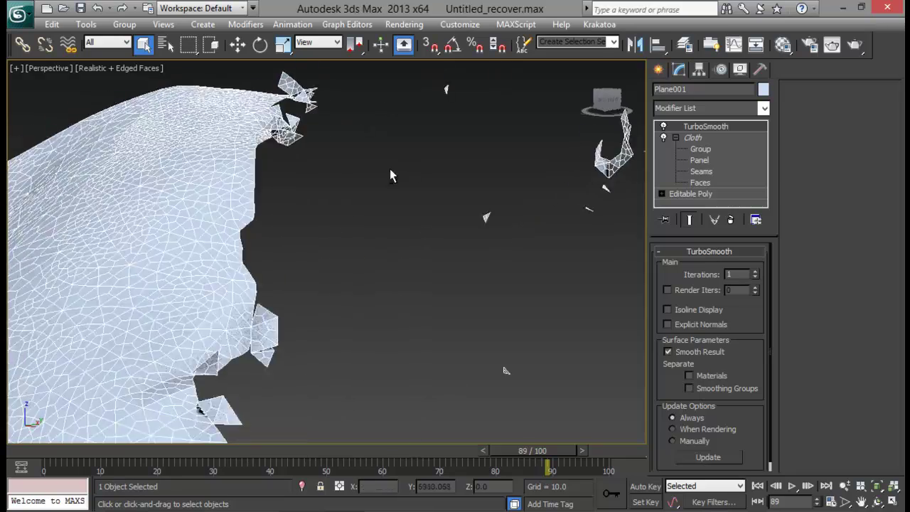
pyautogui.keyDown('alt'); pyautogui.moveTo(389, 175); pyautogui.dragTo(337, 229, button='middle'); pyautogui.keyUp('alt')
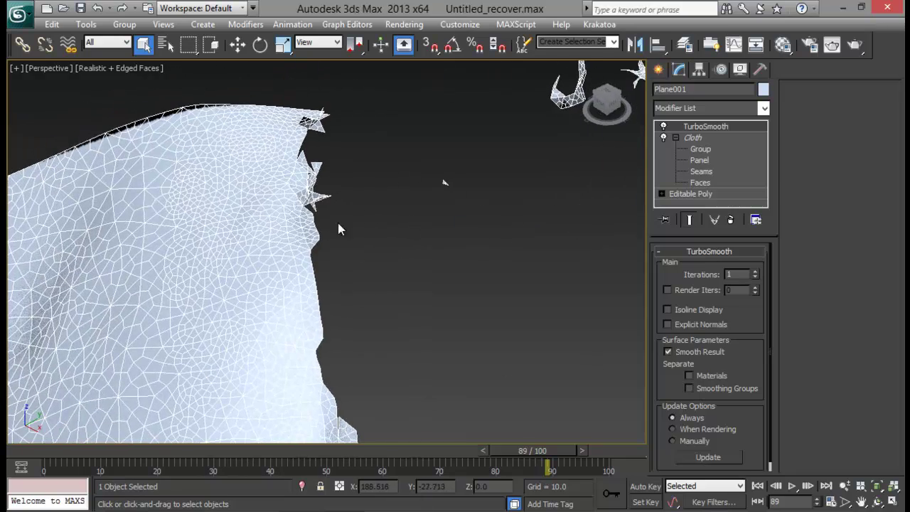
pyautogui.click(755, 271)
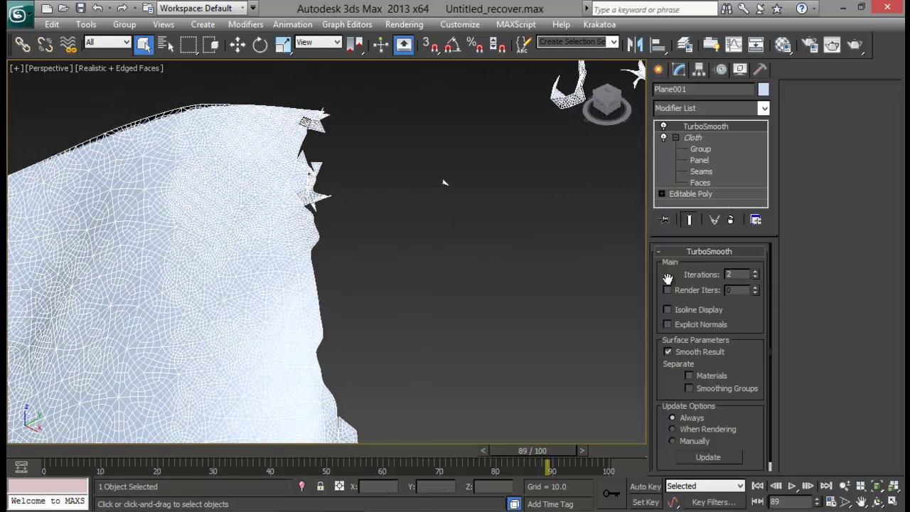
pyautogui.click(696, 313)
# Step: Look over the smoothed cloth, then go to the YouTube channel's home page in Chrome
pyautogui.keyDown('alt'); pyautogui.moveTo(374, 158); pyautogui.dragTo(393, 207, button='middle'); pyautogui.keyUp('alt')
pyautogui.scroll(-5, 411, 199)
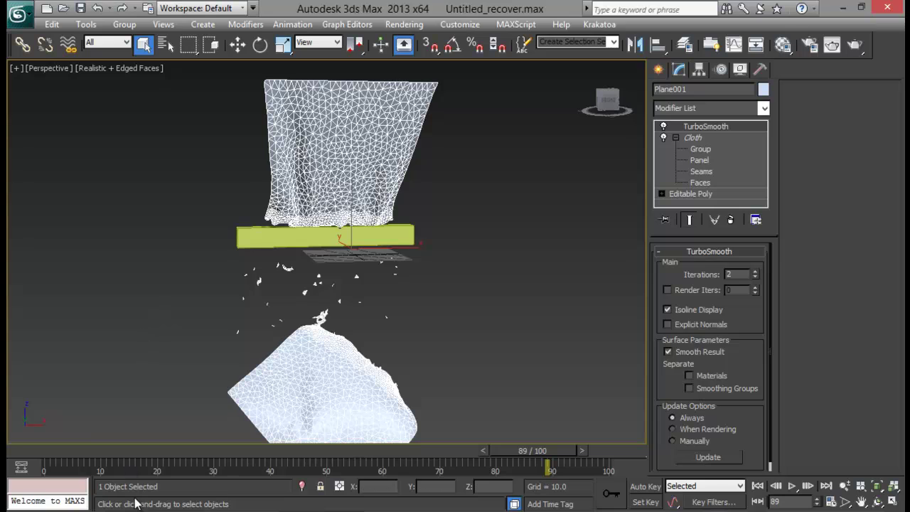
pyautogui.hotkey('alt', 'Tab')
pyautogui.click(59, 97)
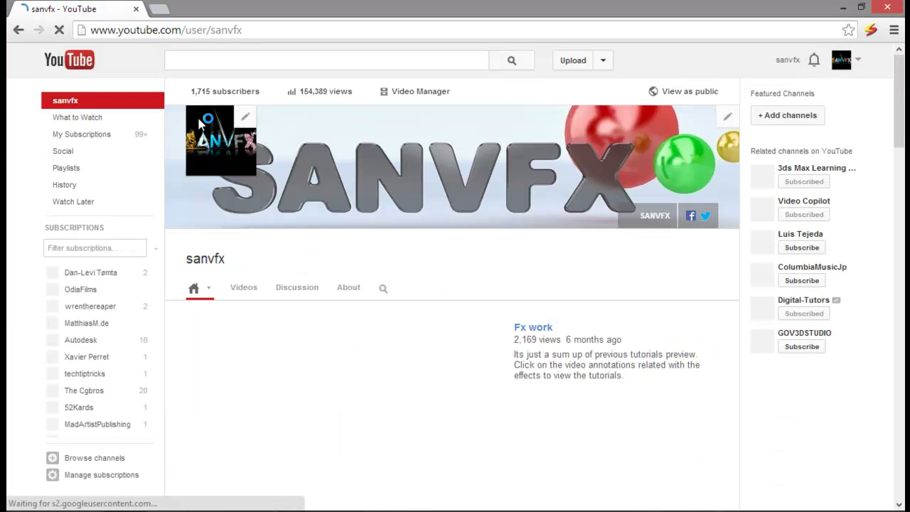
# Step: Scroll down the channel home page through Playlists, Recent and Popular uploads, then back up
pyautogui.scroll(-5, 509, 257)
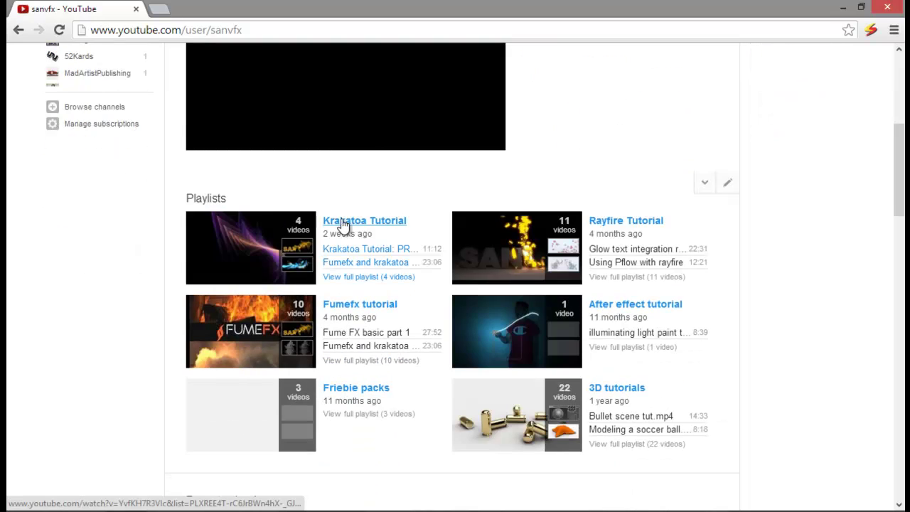
pyautogui.scroll(5, 343, 225)
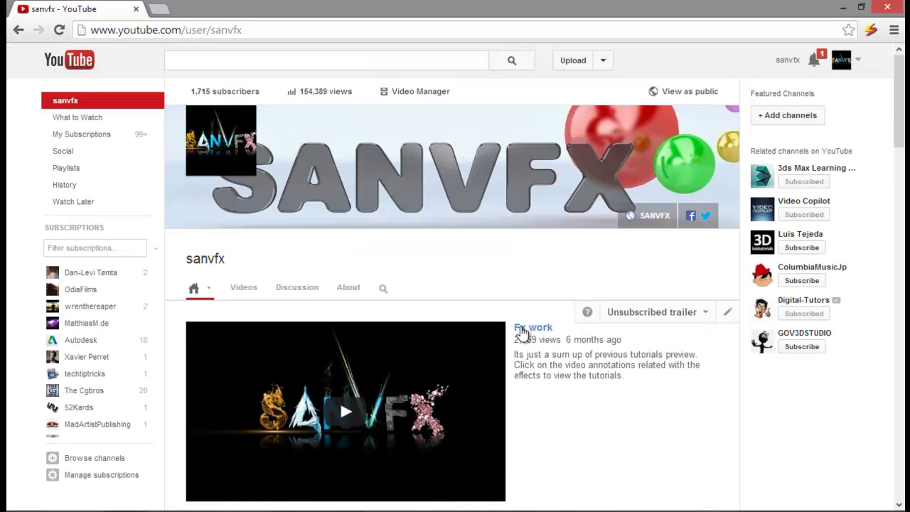
pyautogui.scroll(-4, 530, 329)
pyautogui.scroll(-5, 552, 280)
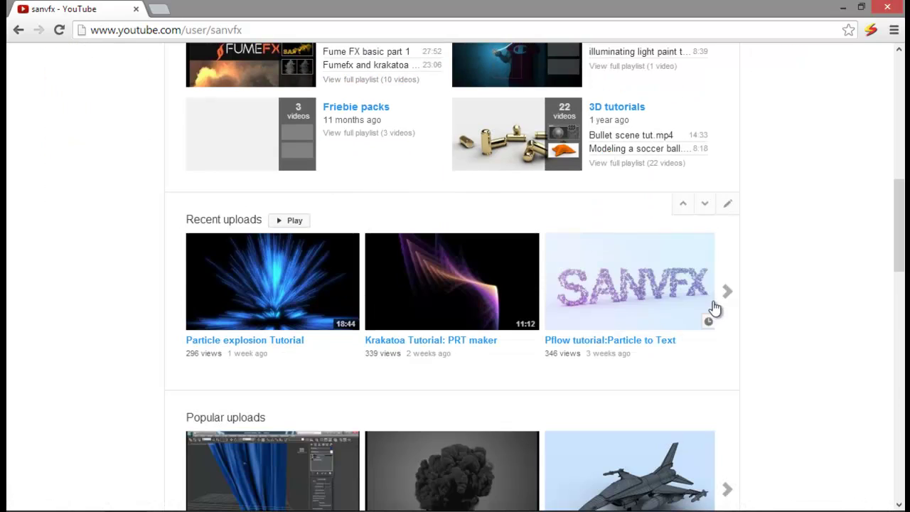
pyautogui.scroll(-2, 798, 259)
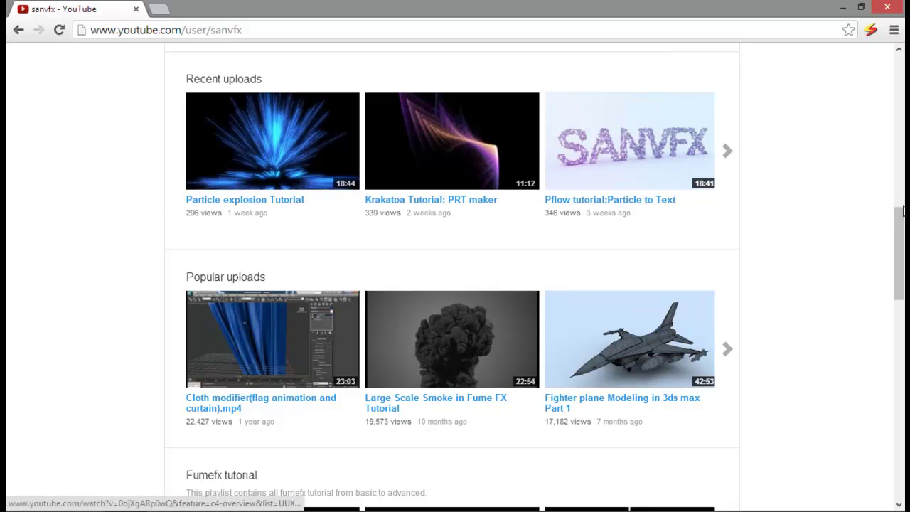
pyautogui.scroll(10, 901, 213)
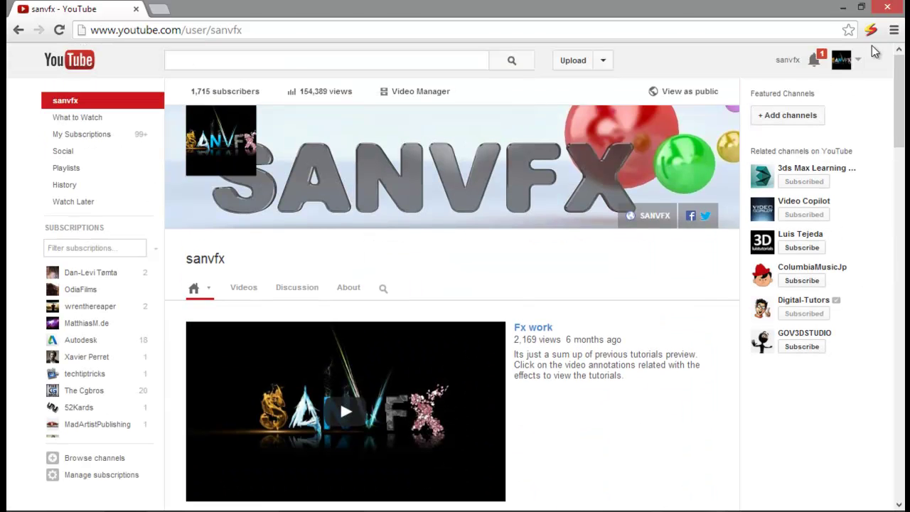